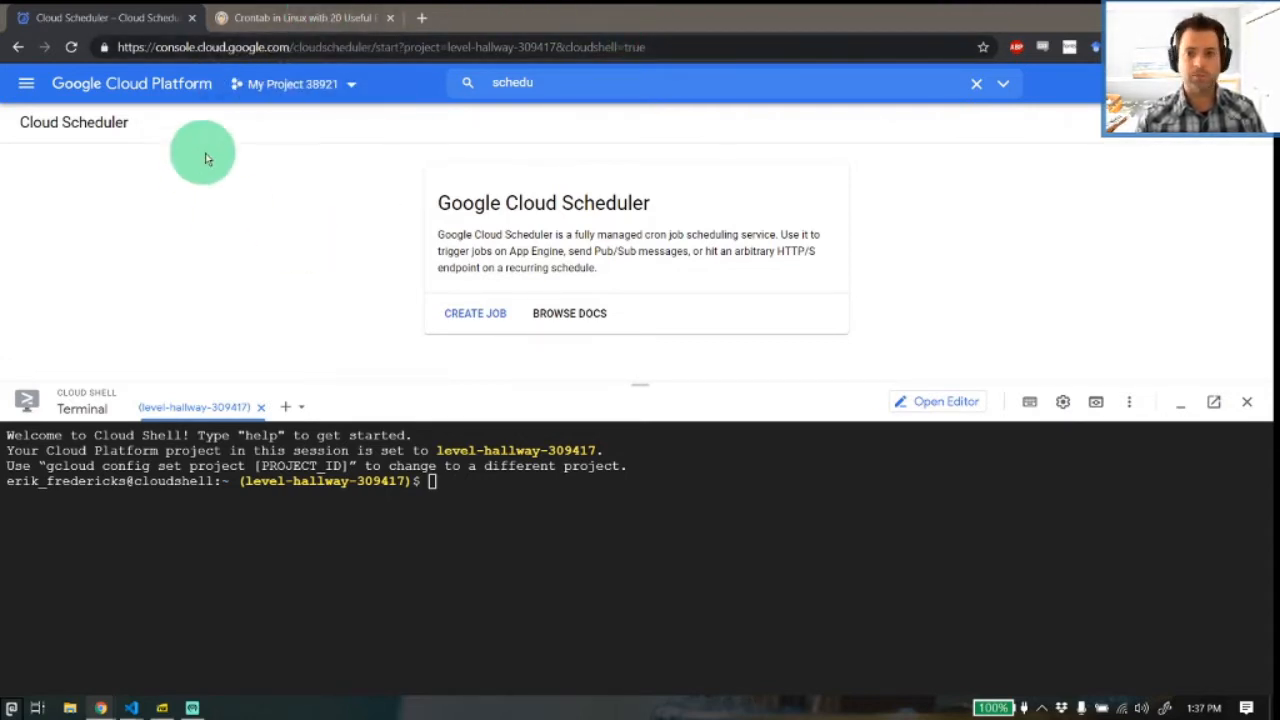
# Switch to the crontab article and examine its first schedule examples, including the 2am daily cron expression, and the syntax diagram.
pyautogui.click(284, 20)
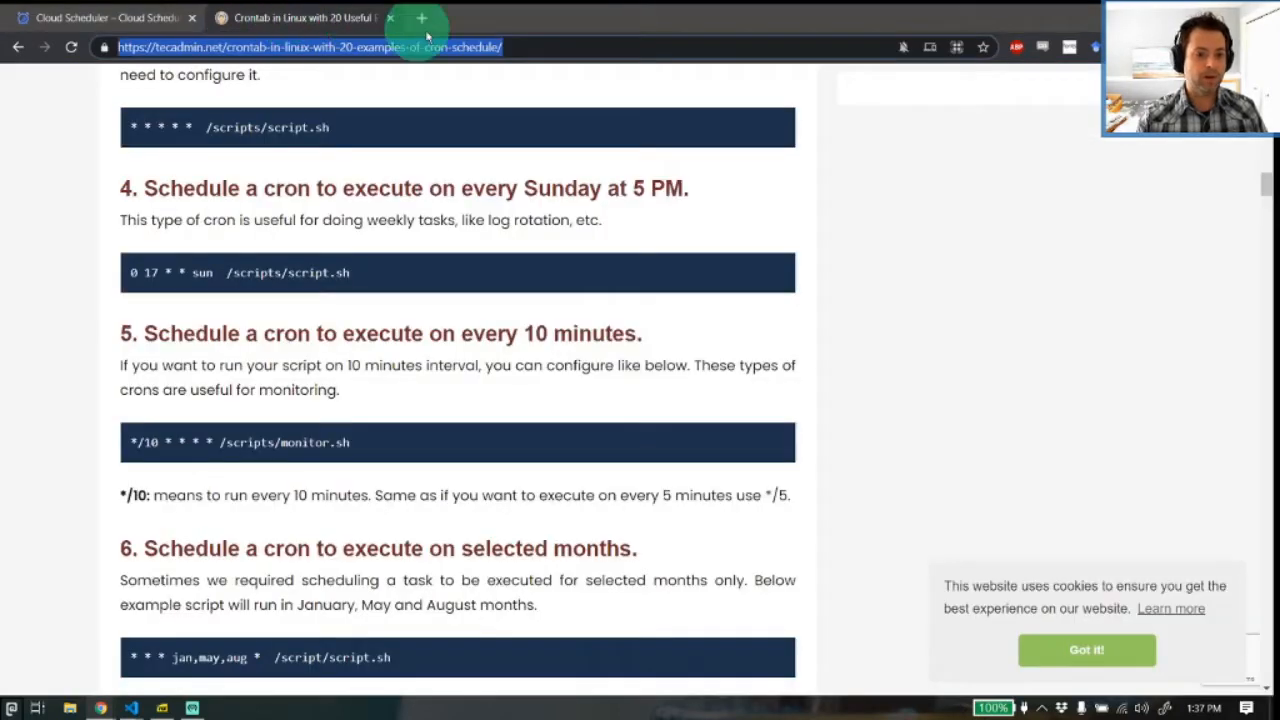
pyautogui.scroll(2, 355, 400)
pyautogui.scroll(2, 355, 400)
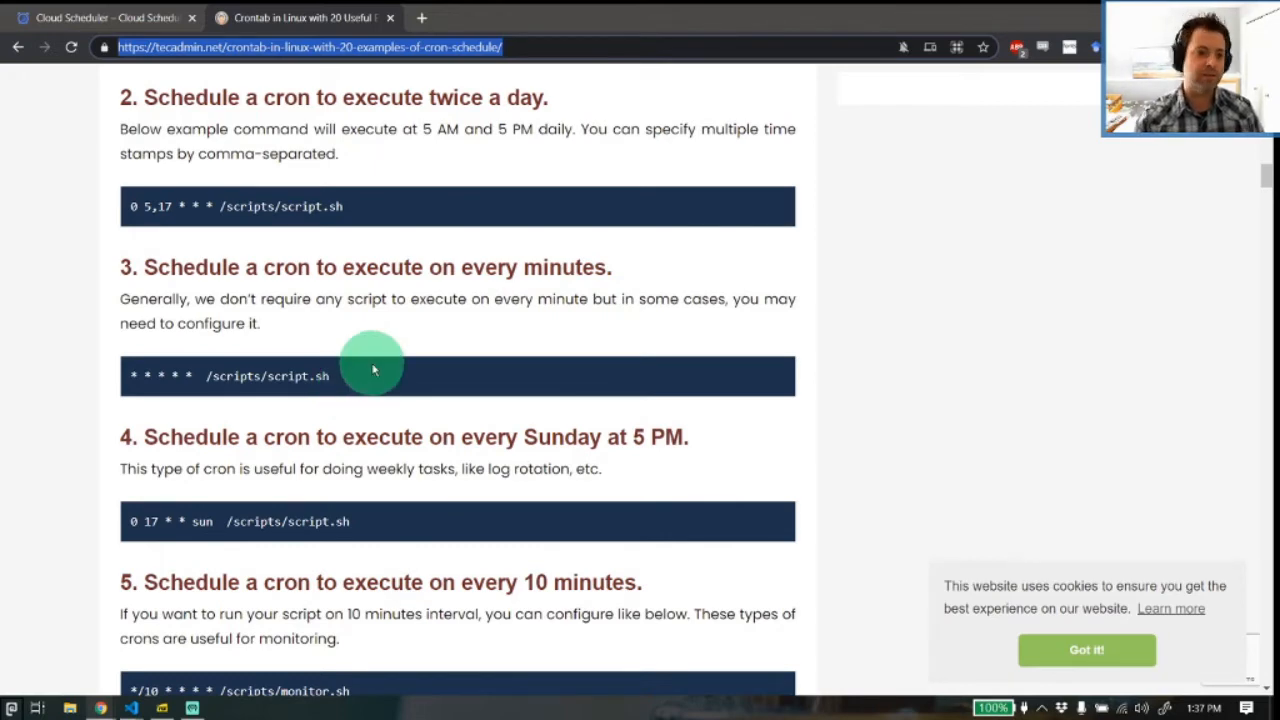
pyautogui.scroll(2, 360, 392)
pyautogui.moveTo(146, 268); pyautogui.dragTo(674, 264)
pyautogui.click(674, 264)
pyautogui.moveTo(150, 440); pyautogui.dragTo(631, 423)
pyautogui.scroll(2, 297, 314)
pyautogui.moveTo(143, 238); pyautogui.dragTo(784, 236)
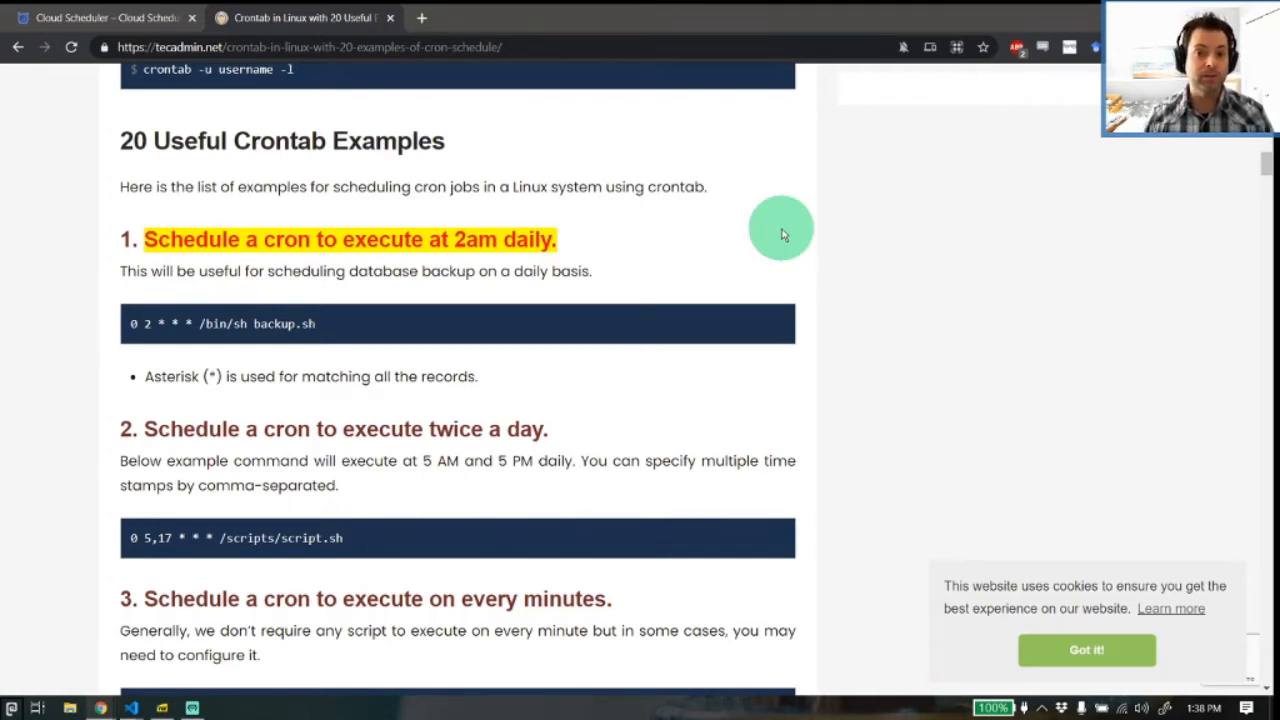
pyautogui.scroll(-2, 466, 386)
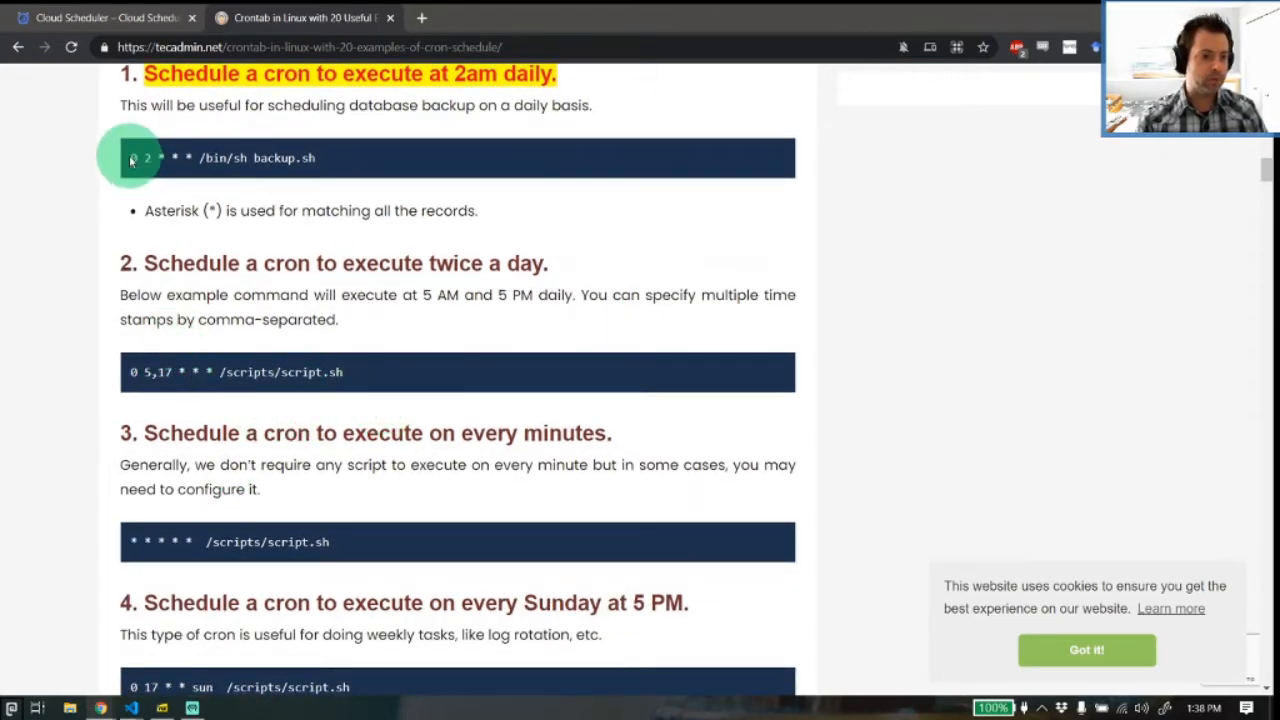
pyautogui.moveTo(130, 157); pyautogui.dragTo(191, 159)
pyautogui.scroll(15, 235, 205)
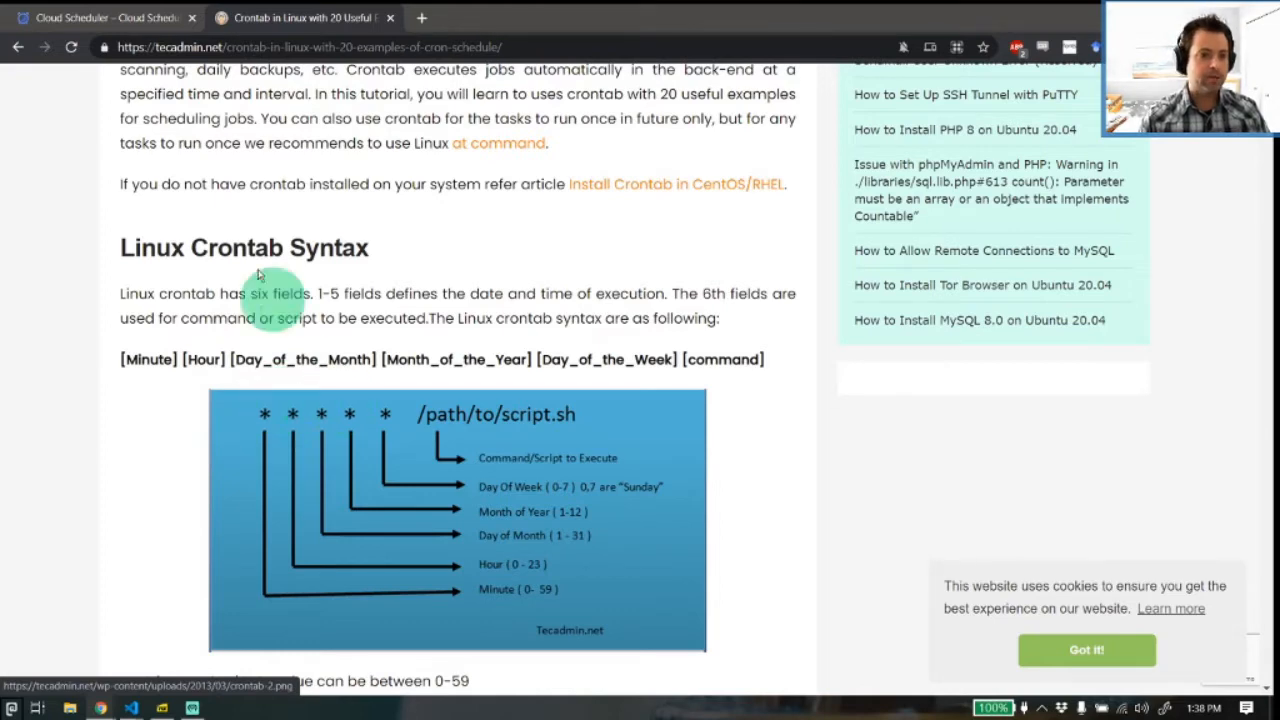
# Return to Cloud Scheduler, shrink the Cloud Shell pane, and start a new job in the us-central region.
pyautogui.click(70, 18)
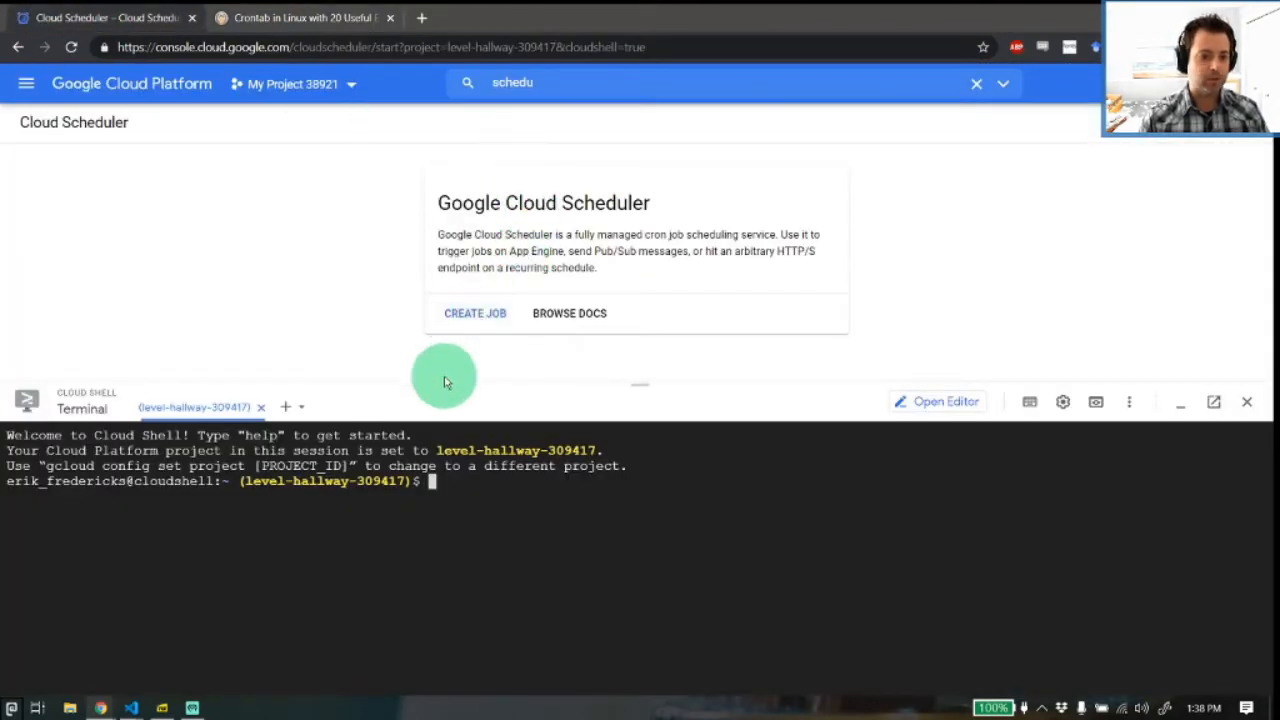
pyautogui.moveTo(443, 377); pyautogui.dragTo(430, 524)
pyautogui.click(456, 331)
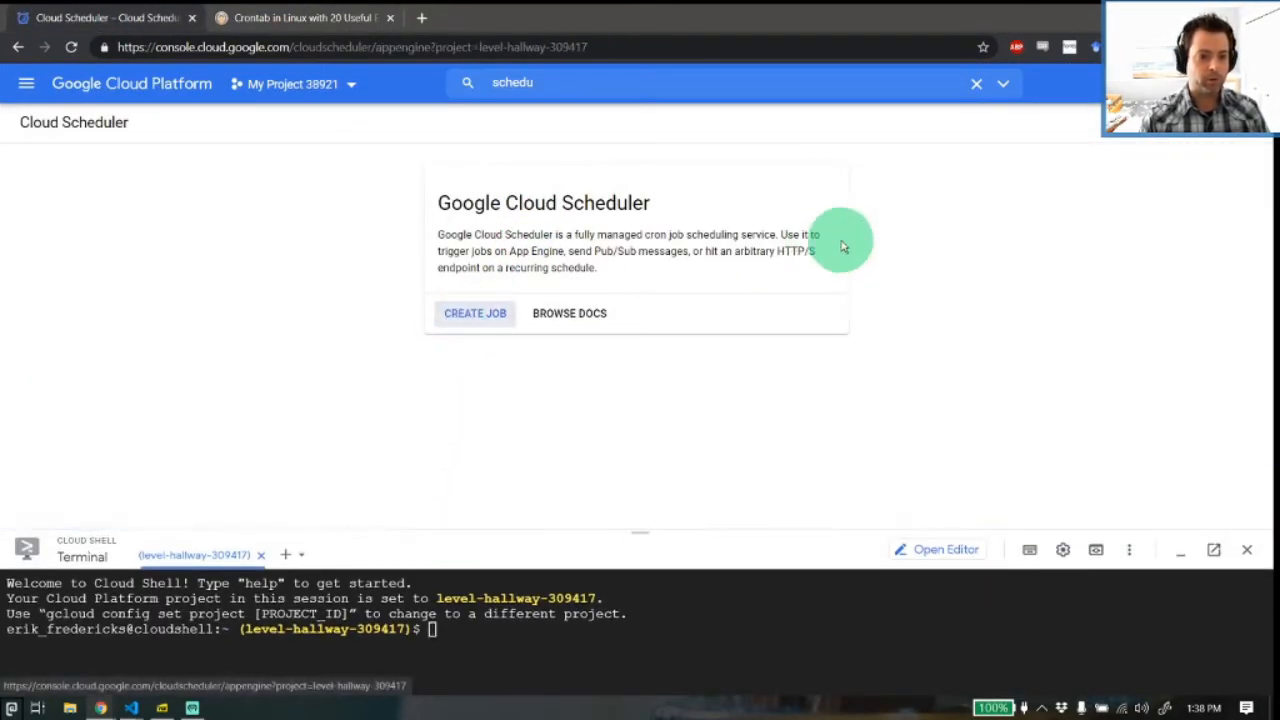
pyautogui.scroll(-3, 520, 300)
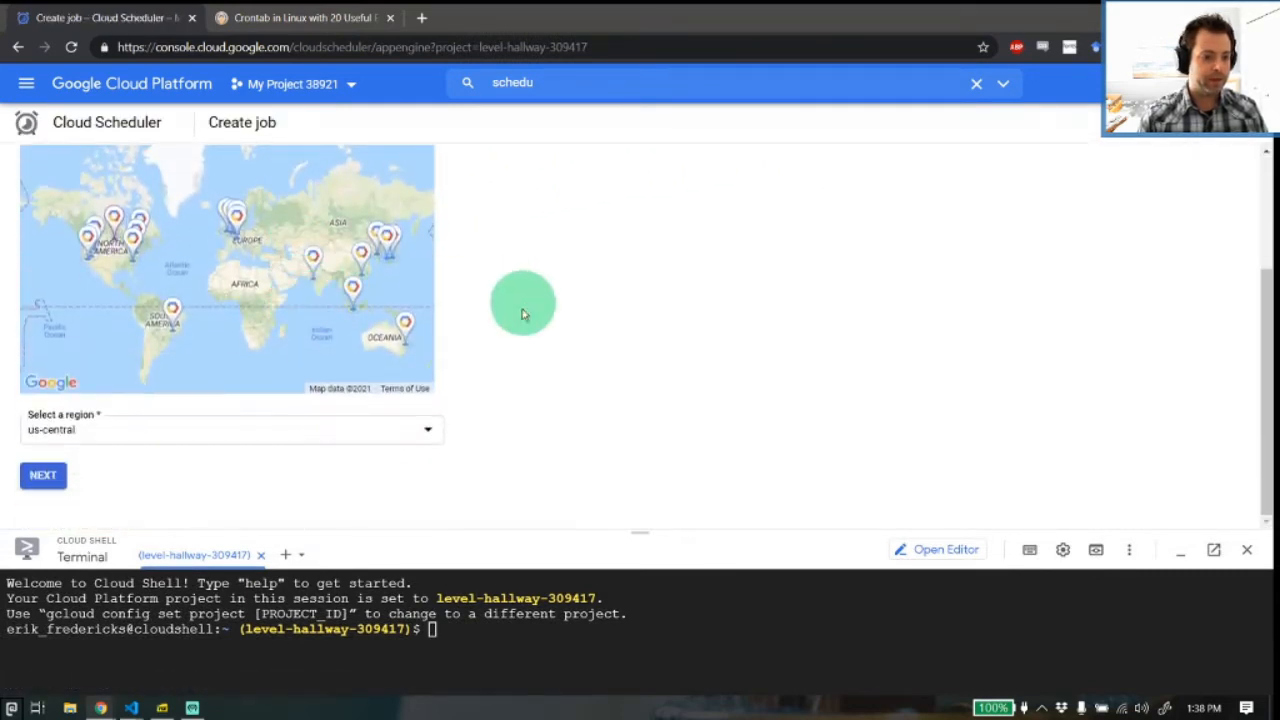
pyautogui.click(40, 474)
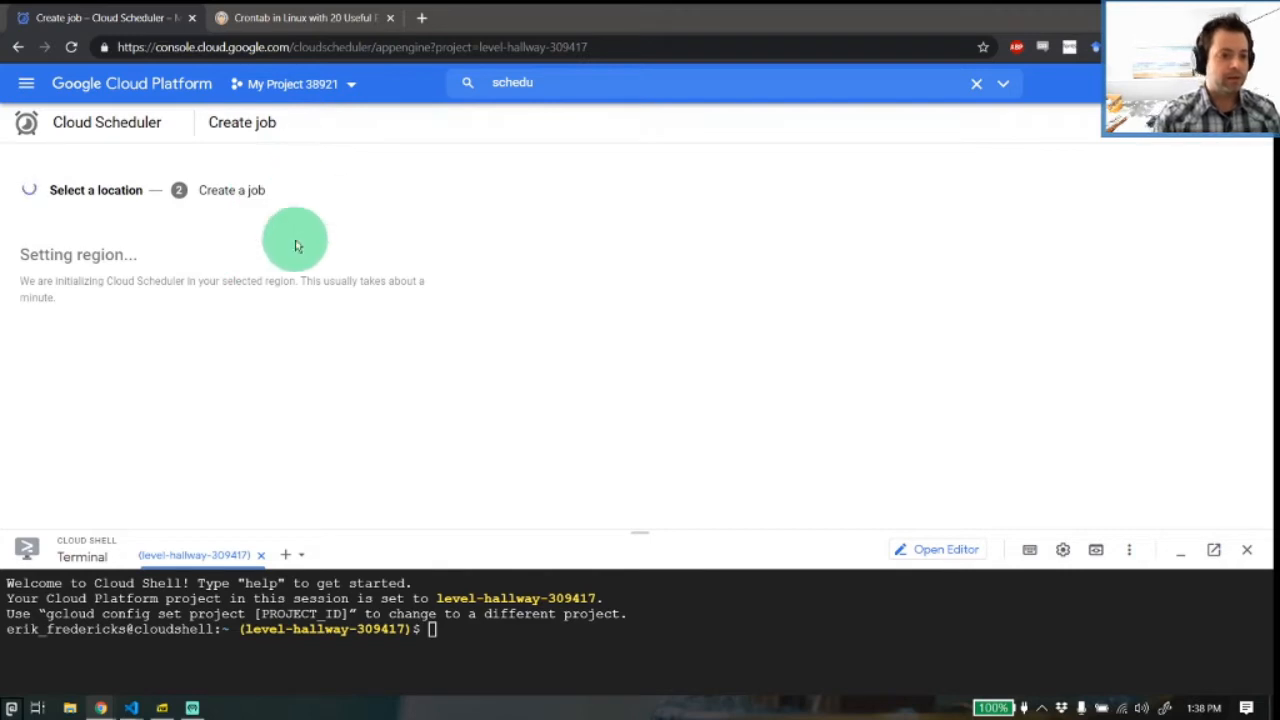
# Examine the Linux crontab syntax diagram in the article and the allowed values for each time field.
pyautogui.click(270, 14)
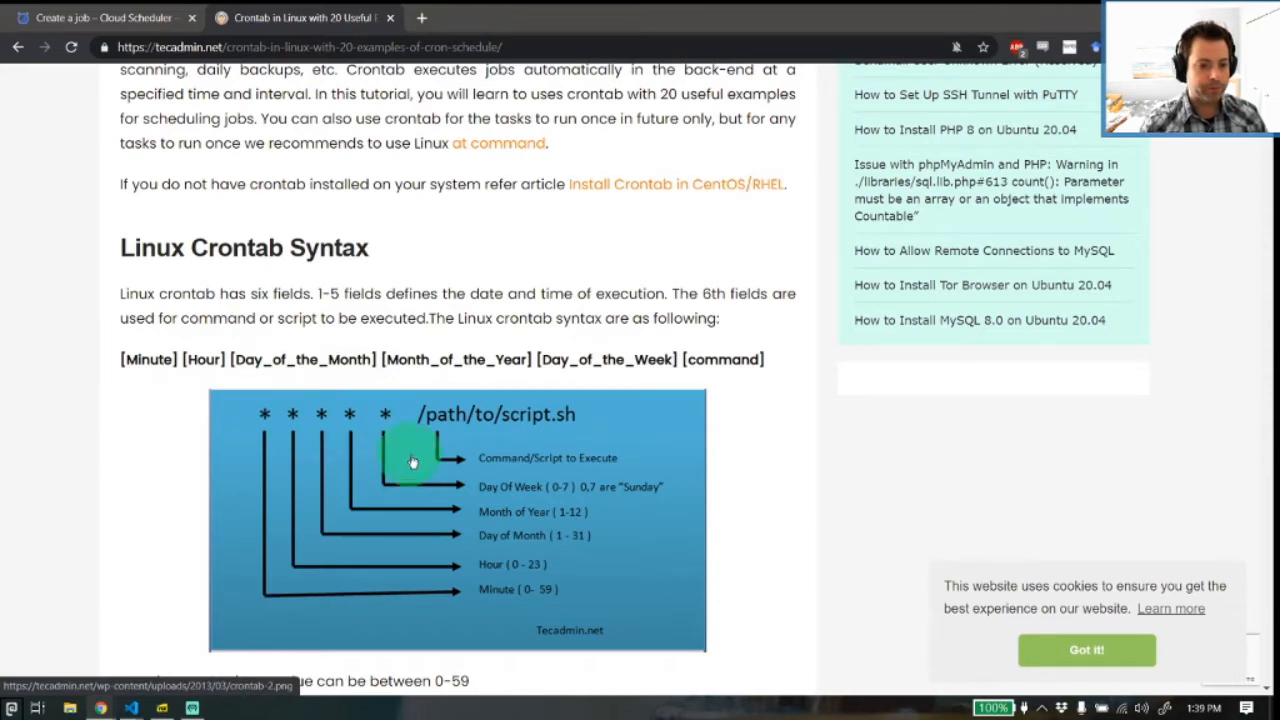
pyautogui.scroll(-1, 400, 500)
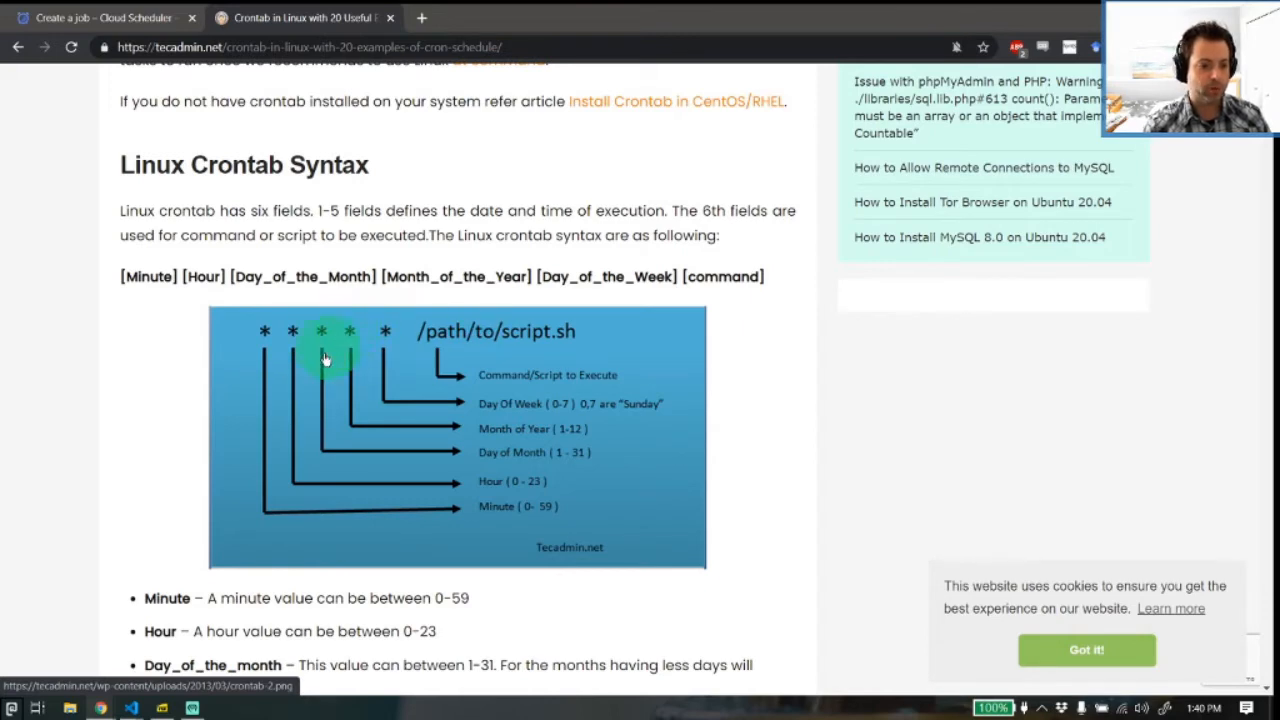
pyautogui.scroll(-2, 285, 405)
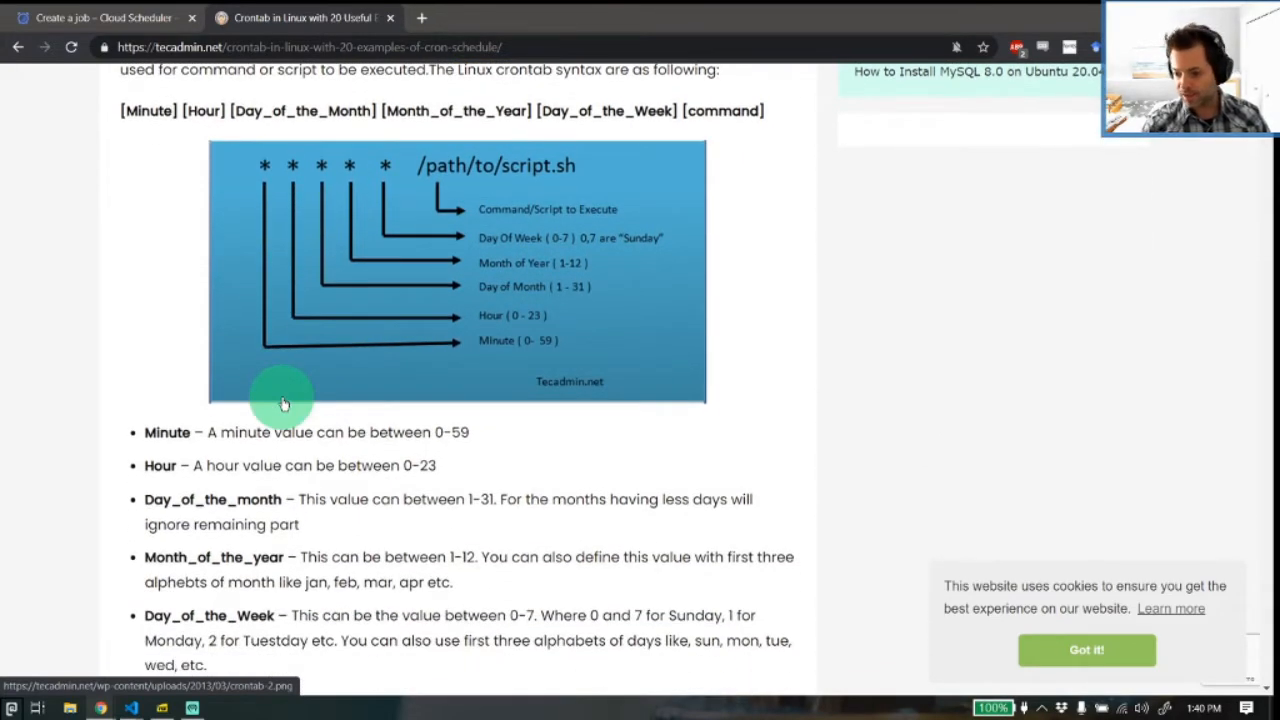
pyautogui.scroll(-5, 284, 404)
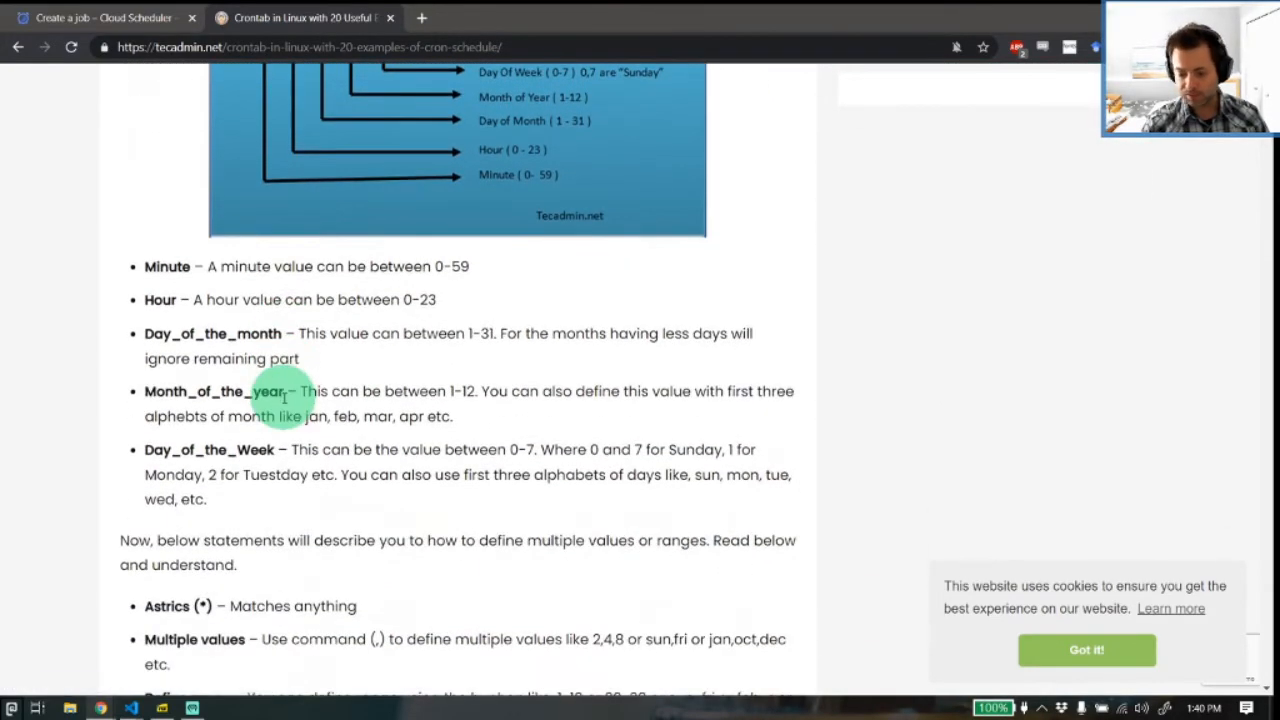
pyautogui.scroll(-1, 285, 400)
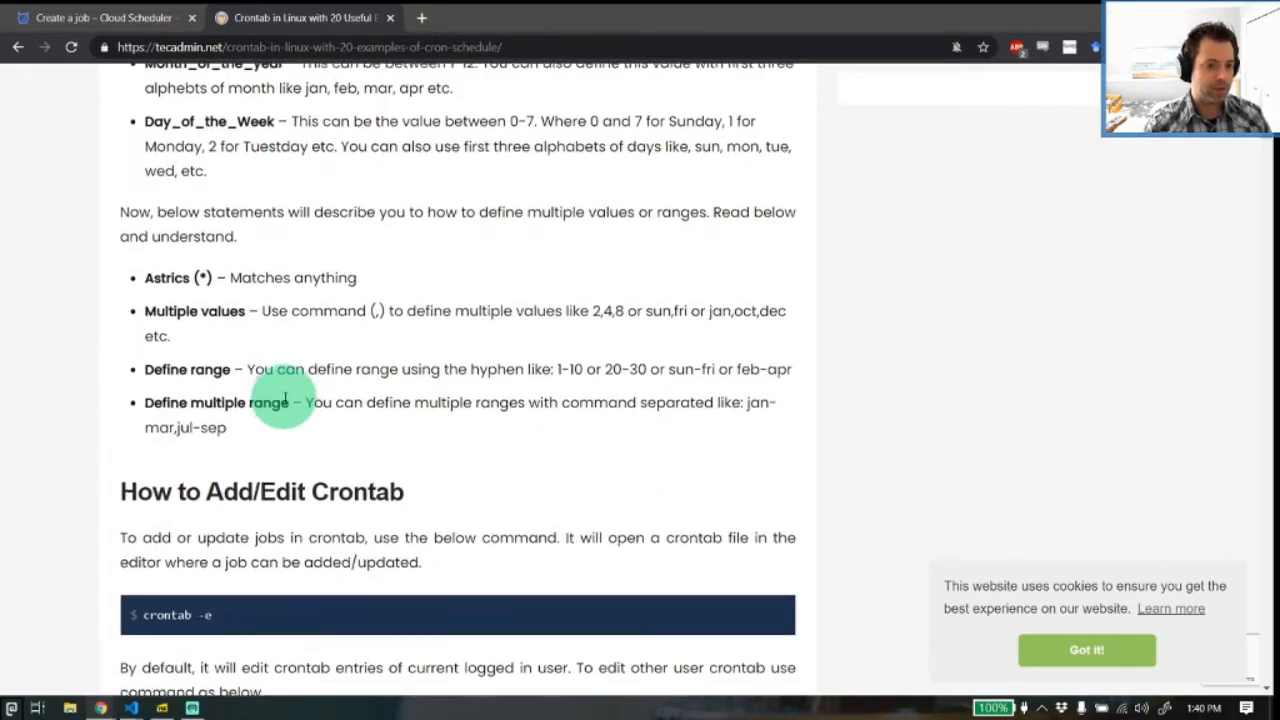
pyautogui.scroll(4, 285, 400)
pyautogui.scroll(4, 285, 398)
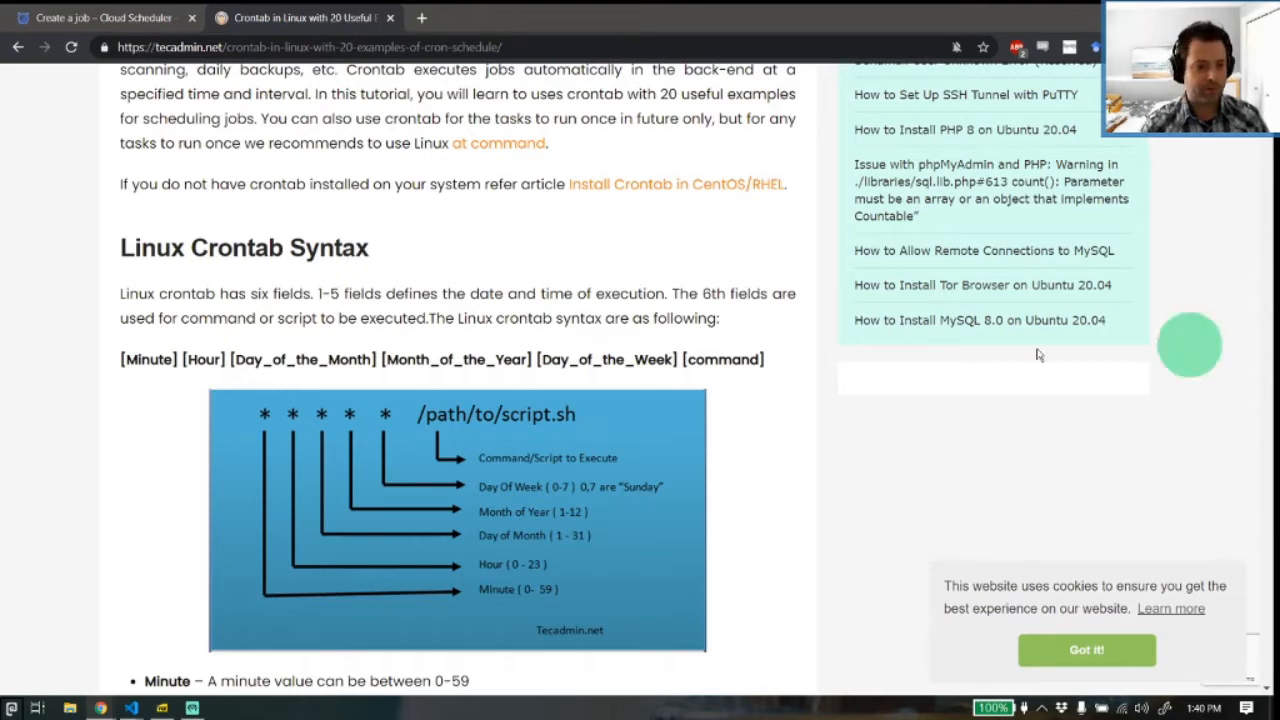
pyautogui.scroll(3, 560, 360)
# Compare the 2am daily crontab example with the order of fields in the syntax diagram.
pyautogui.scroll(-6, 440, 387)
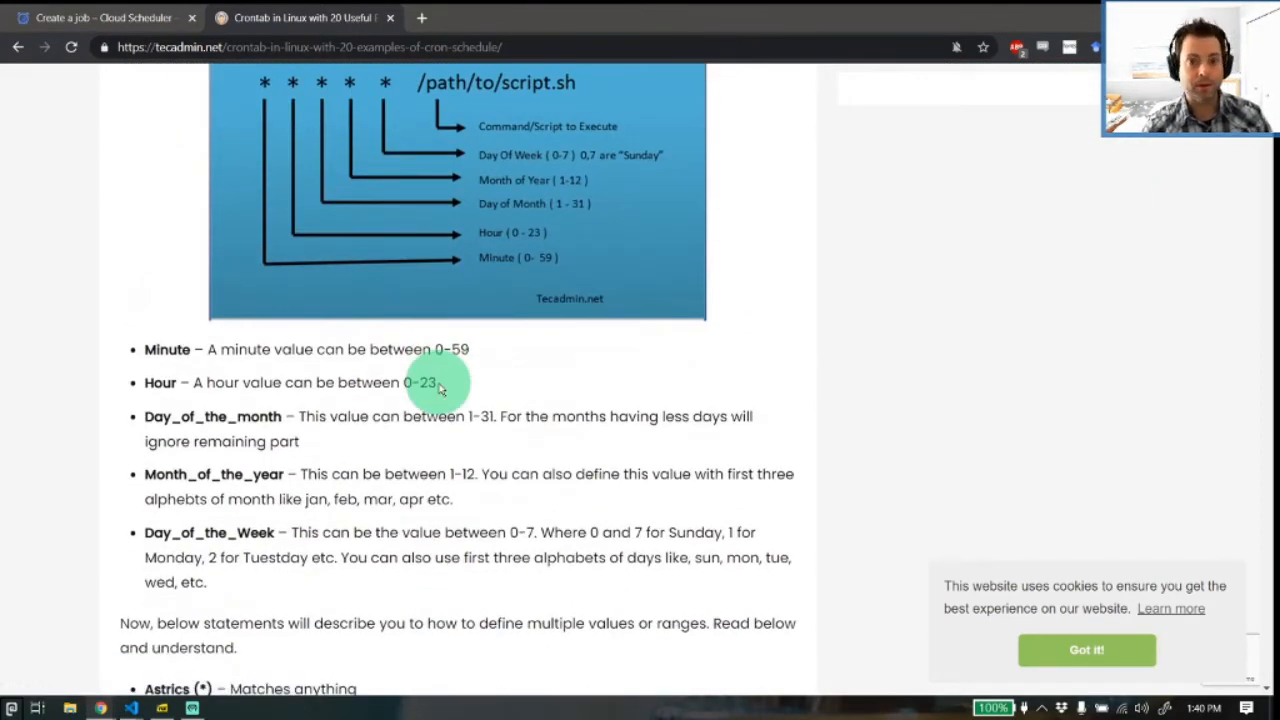
pyautogui.scroll(-8, 357, 337)
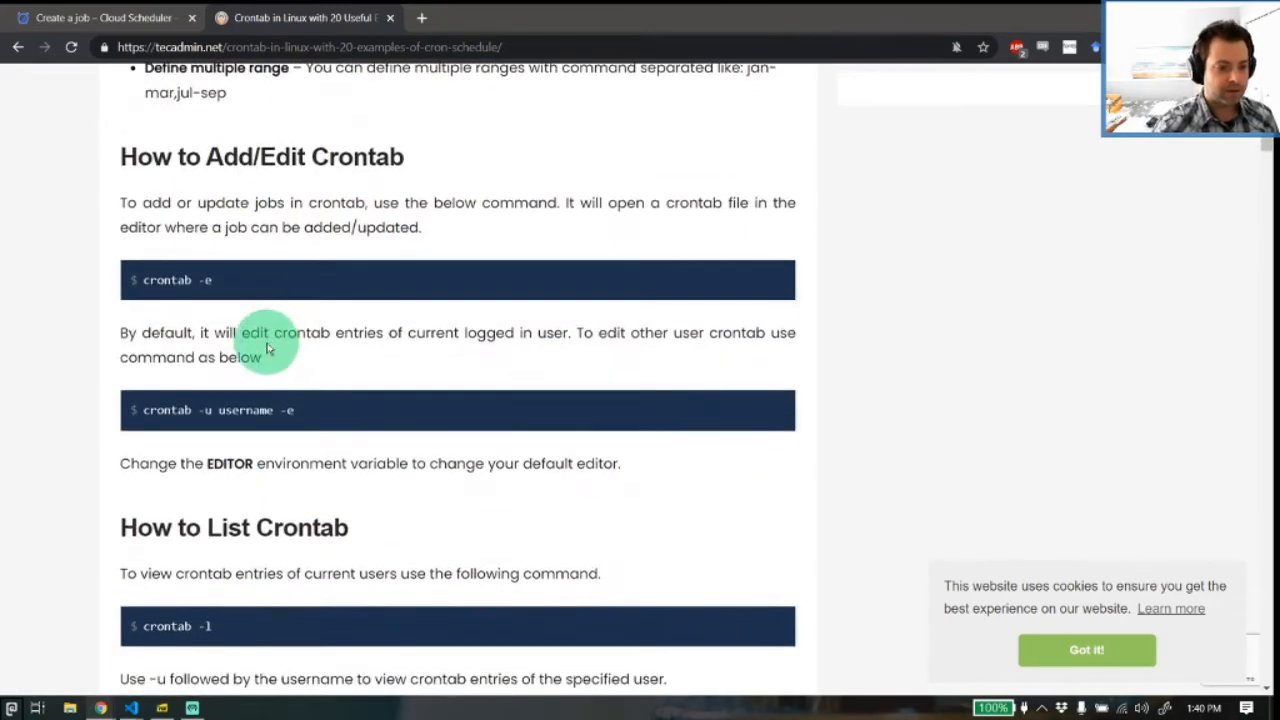
pyautogui.scroll(-6, 266, 349)
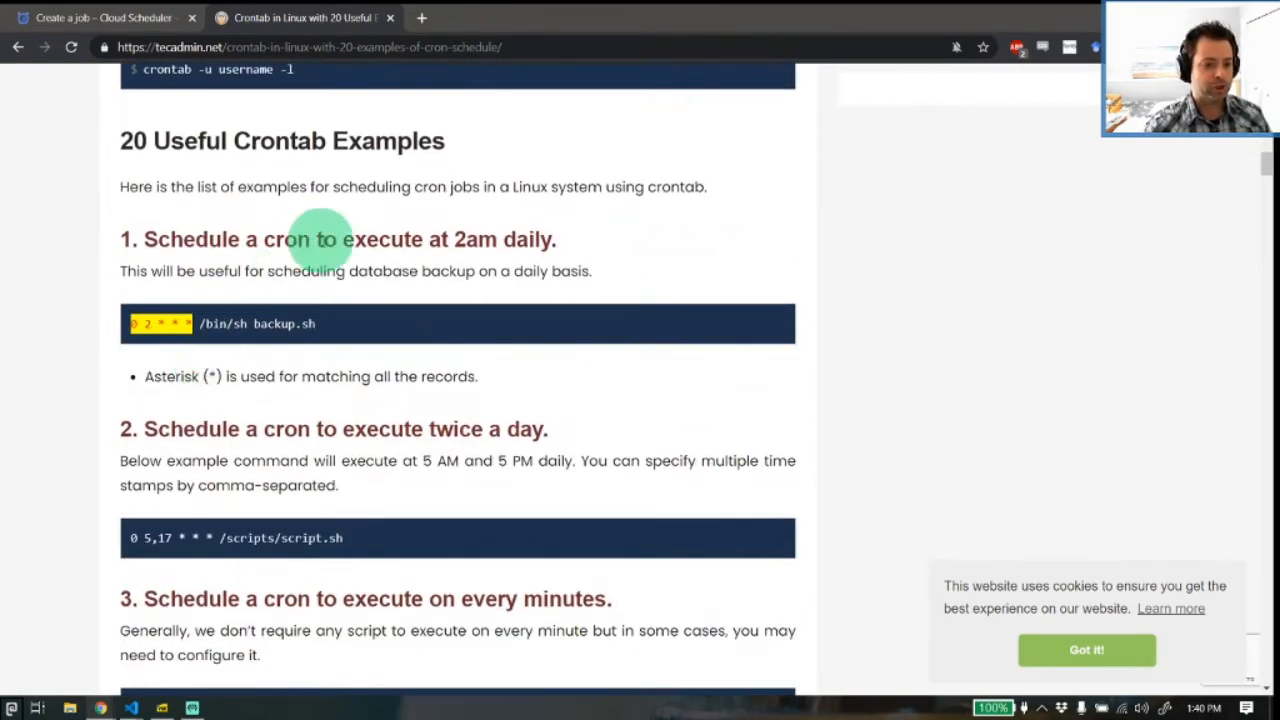
pyautogui.click(322, 241)
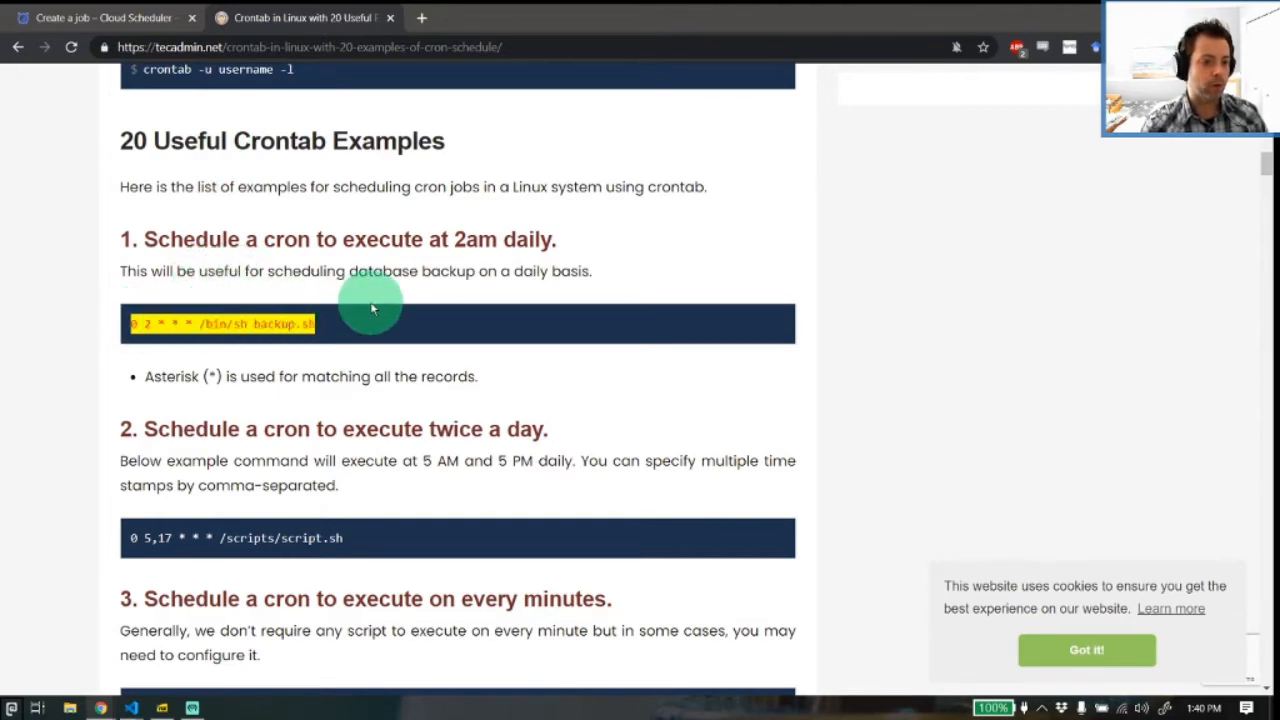
pyautogui.click(131, 323)
pyautogui.moveTo(131, 323); pyautogui.dragTo(181, 322)
pyautogui.scroll(2, 175, 325)
pyautogui.scroll(-1, 163, 350)
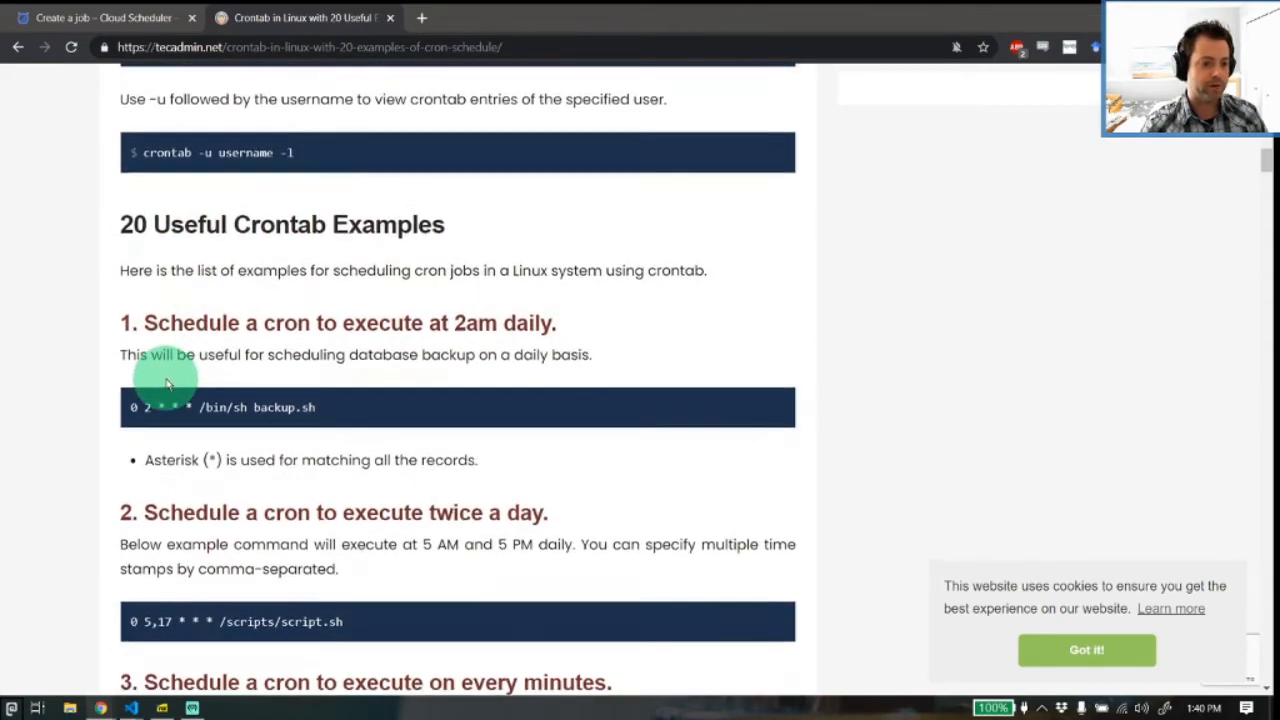
pyautogui.scroll(5, 163, 371)
pyautogui.scroll(10, 165, 376)
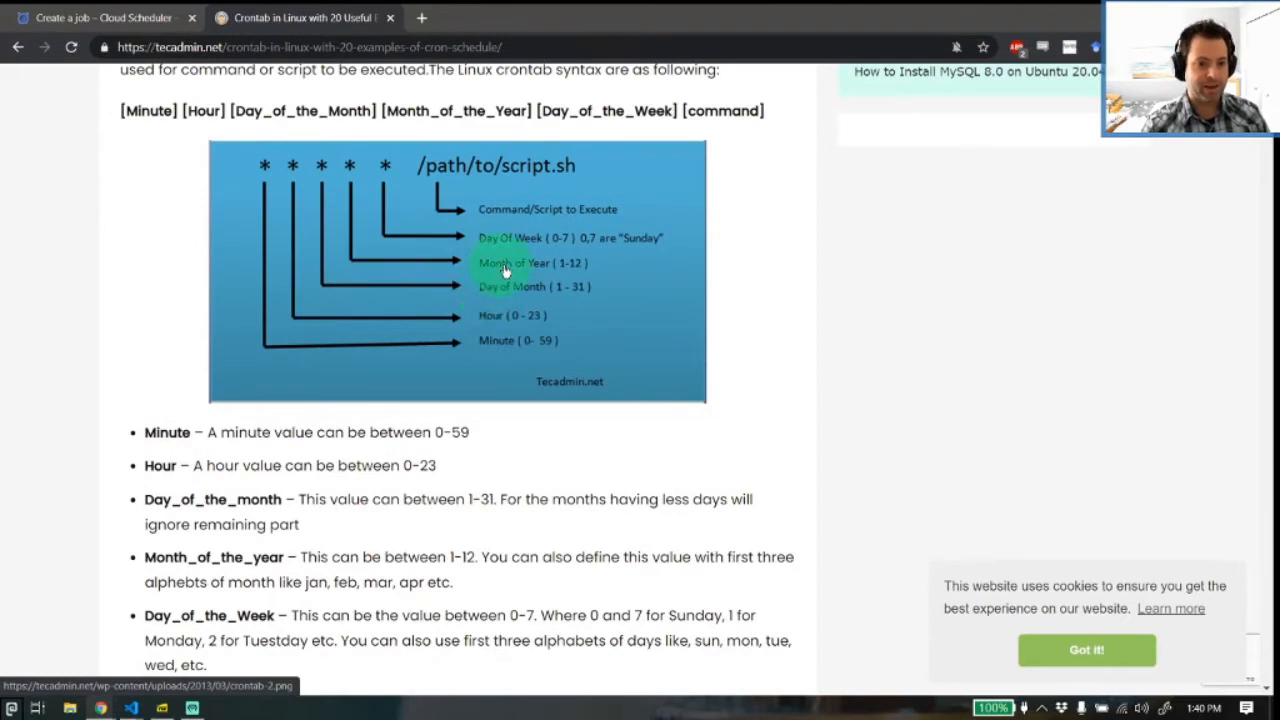
pyautogui.scroll(-10, 286, 423)
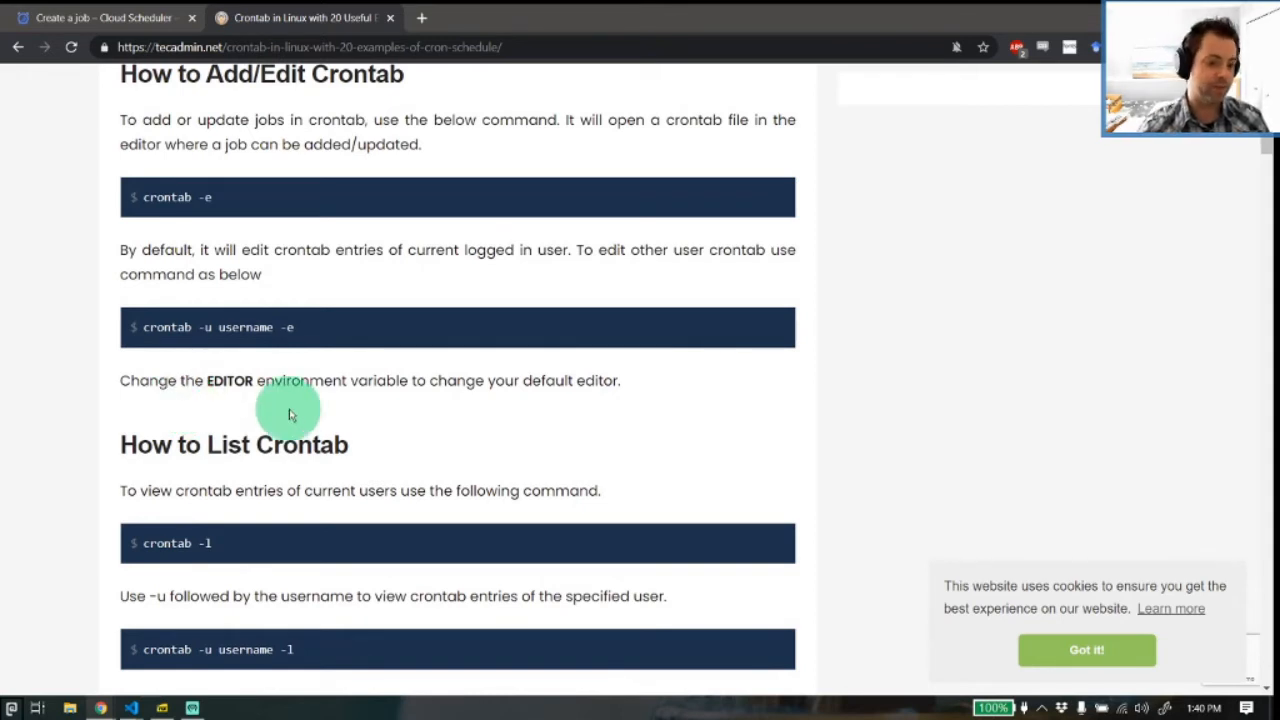
# Back in the Cloud Scheduler job form, name the job pubsub-demo and describe it as "680 demo".
pyautogui.click(118, 17)
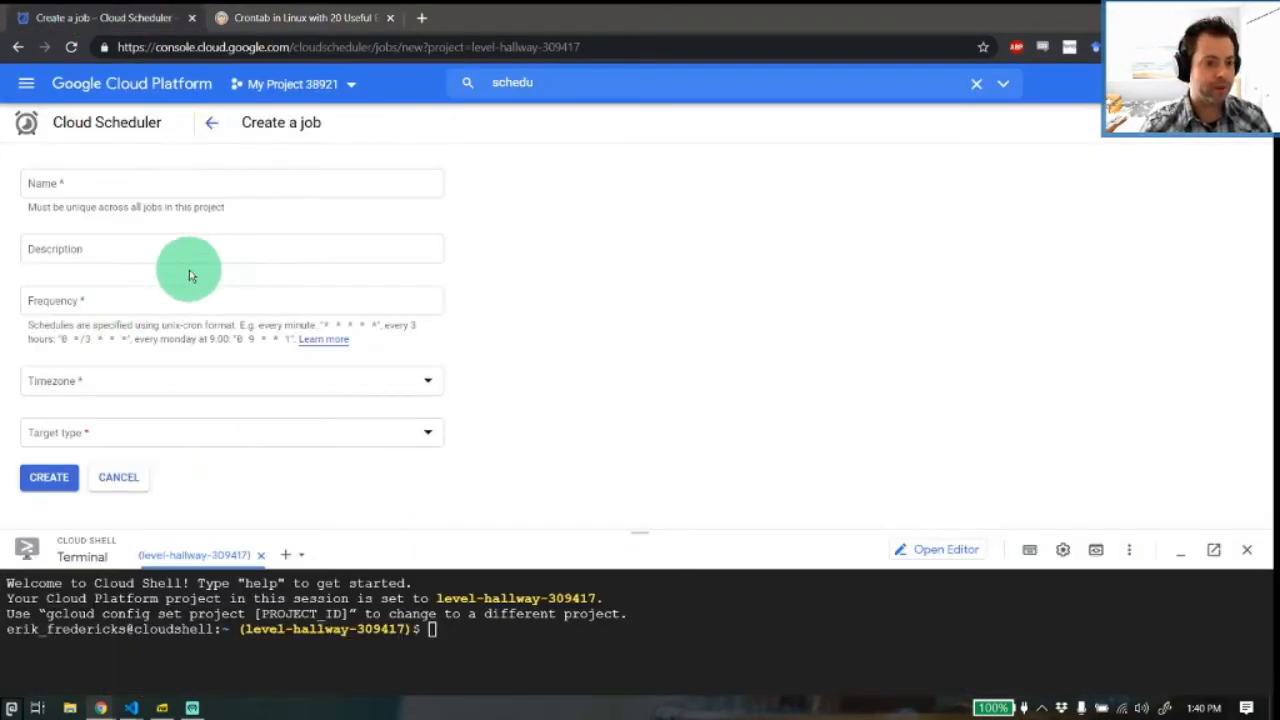
pyautogui.click(173, 180)
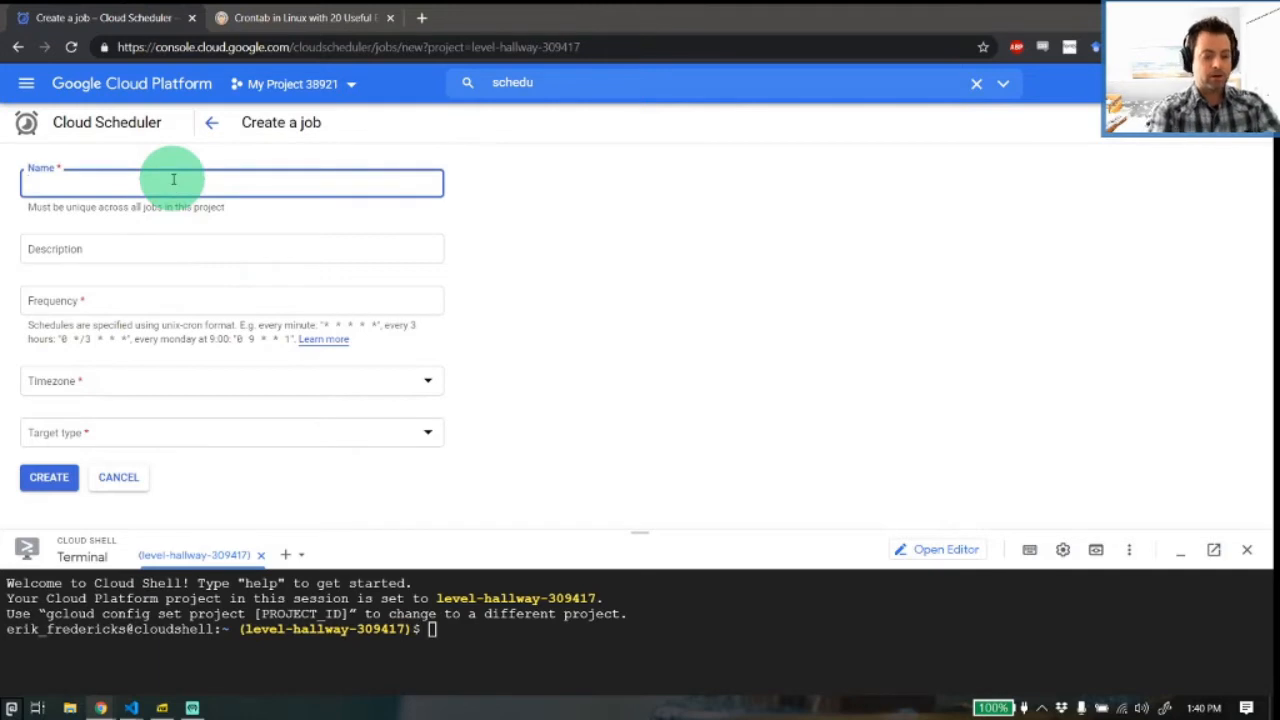
pyautogui.write('pubsub-dem')
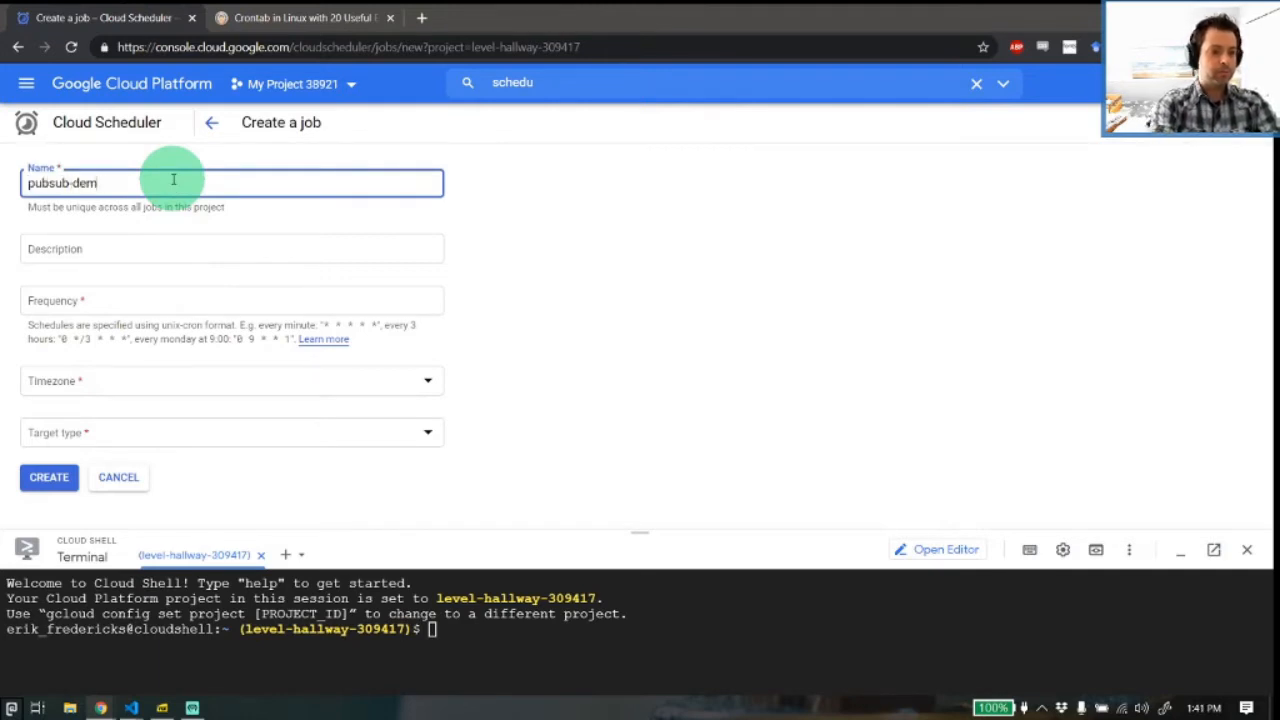
pyautogui.write('o')
pyautogui.press('Tab')
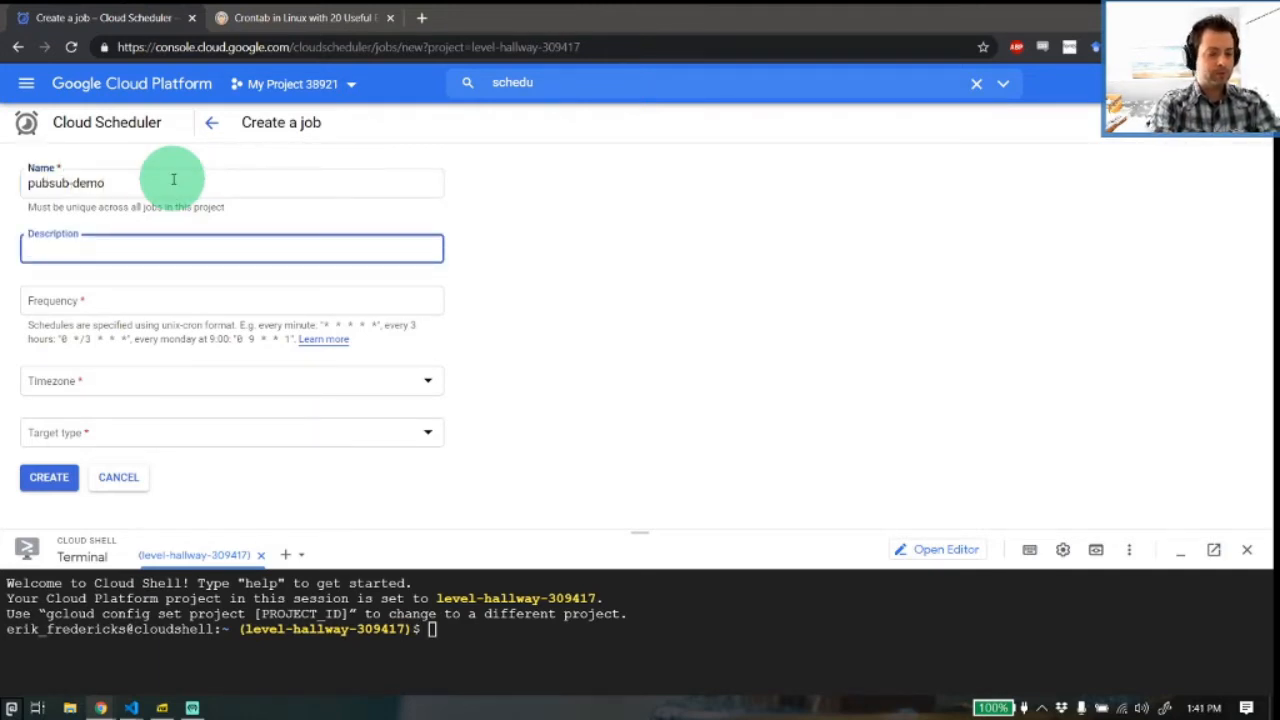
pyautogui.write('680 d')
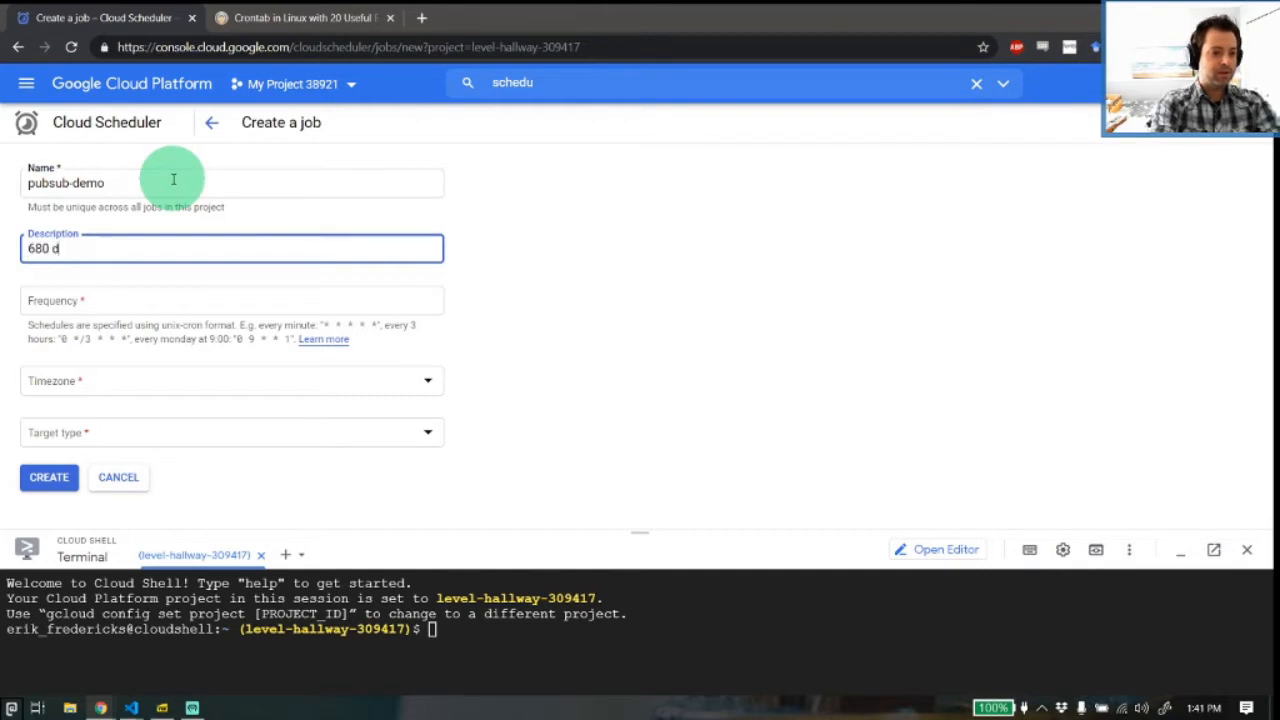
pyautogui.write('emo')
pyautogui.press('Tab')
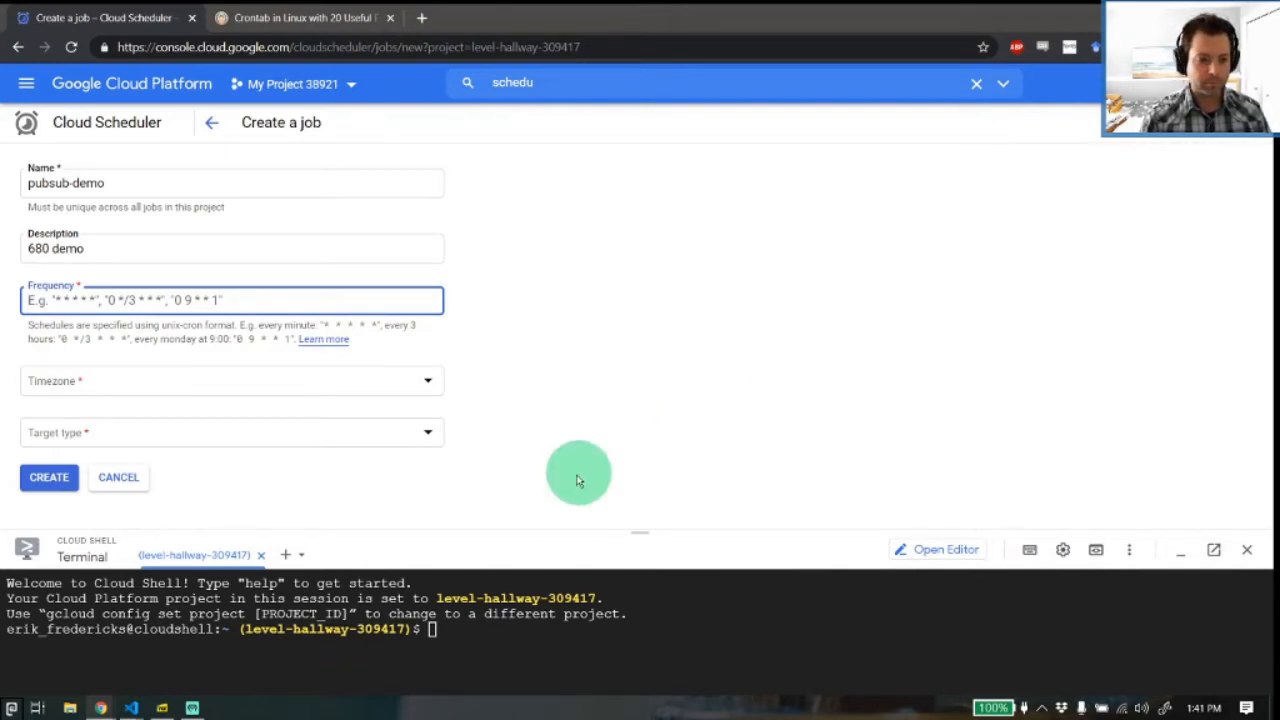
# Enlarge the Cloud Shell terminal, run "gcloud app create" and authorize its use of the account credentials.
pyautogui.moveTo(566, 529); pyautogui.dragTo(595, 381)
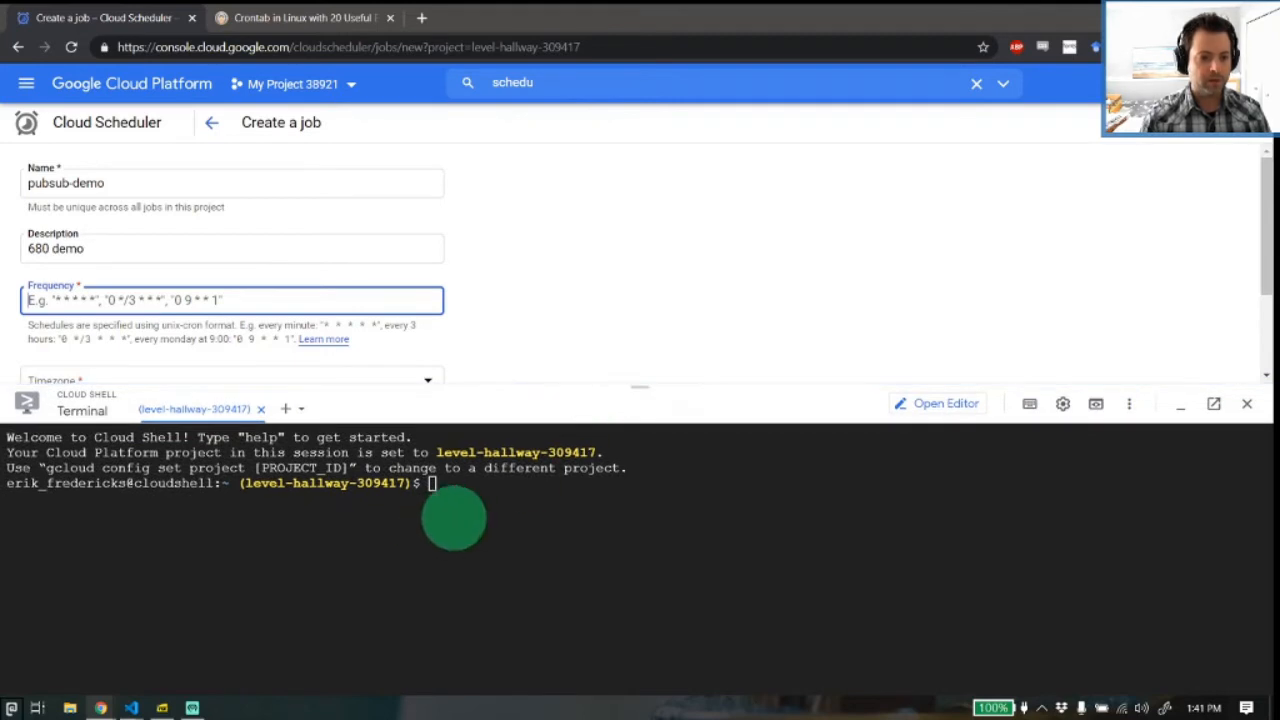
pyautogui.click(603, 543)
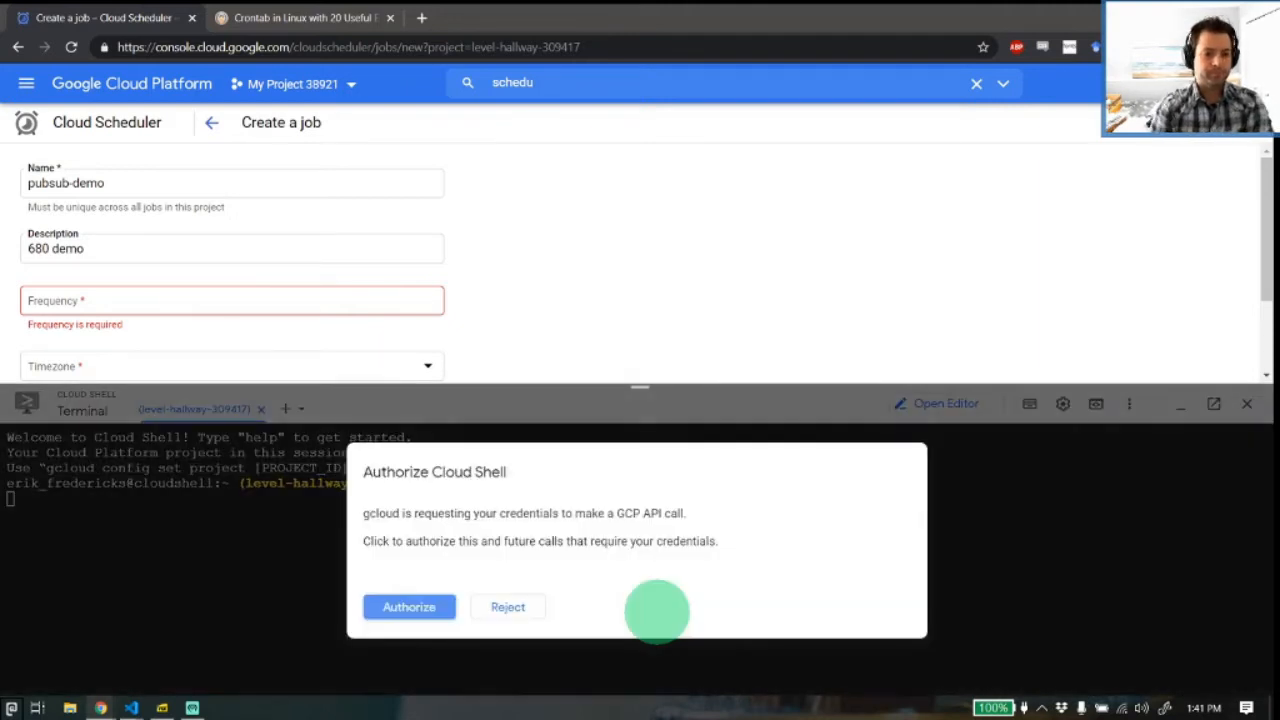
pyautogui.click(370, 604)
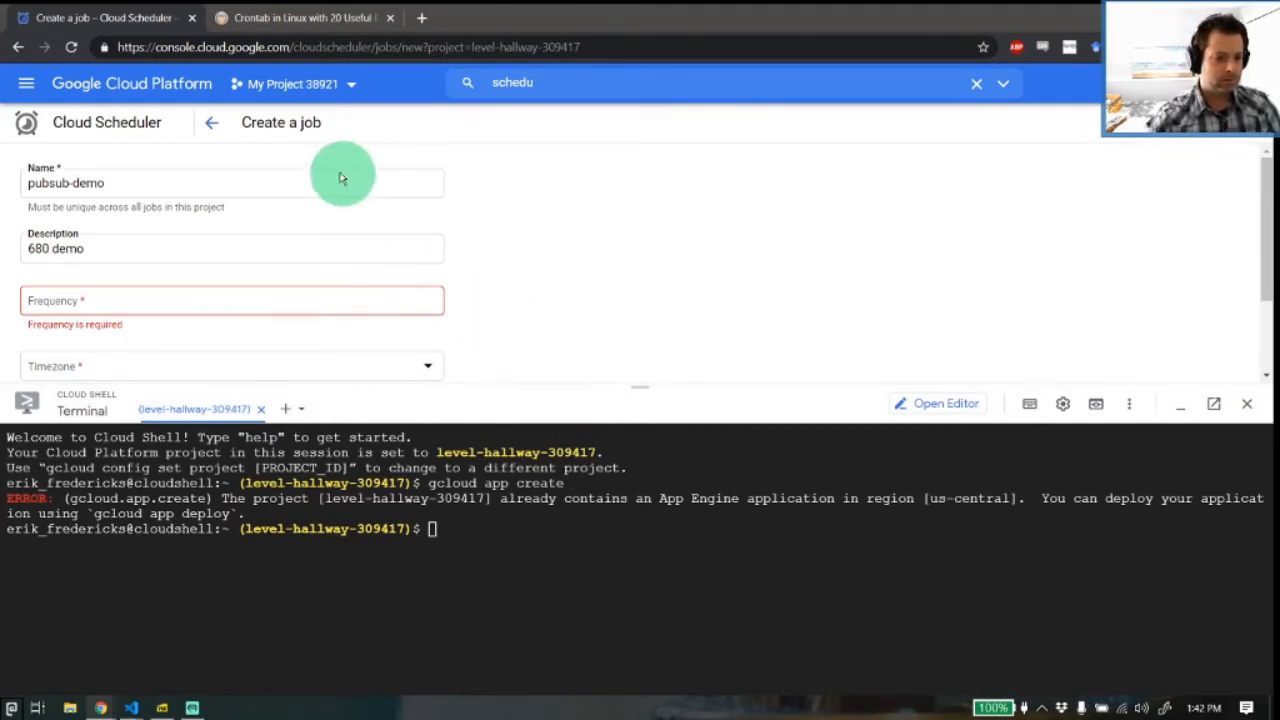
# Check the project list, close it without switching, then search the console for "app en" and open App Engine.
pyautogui.click(296, 88)
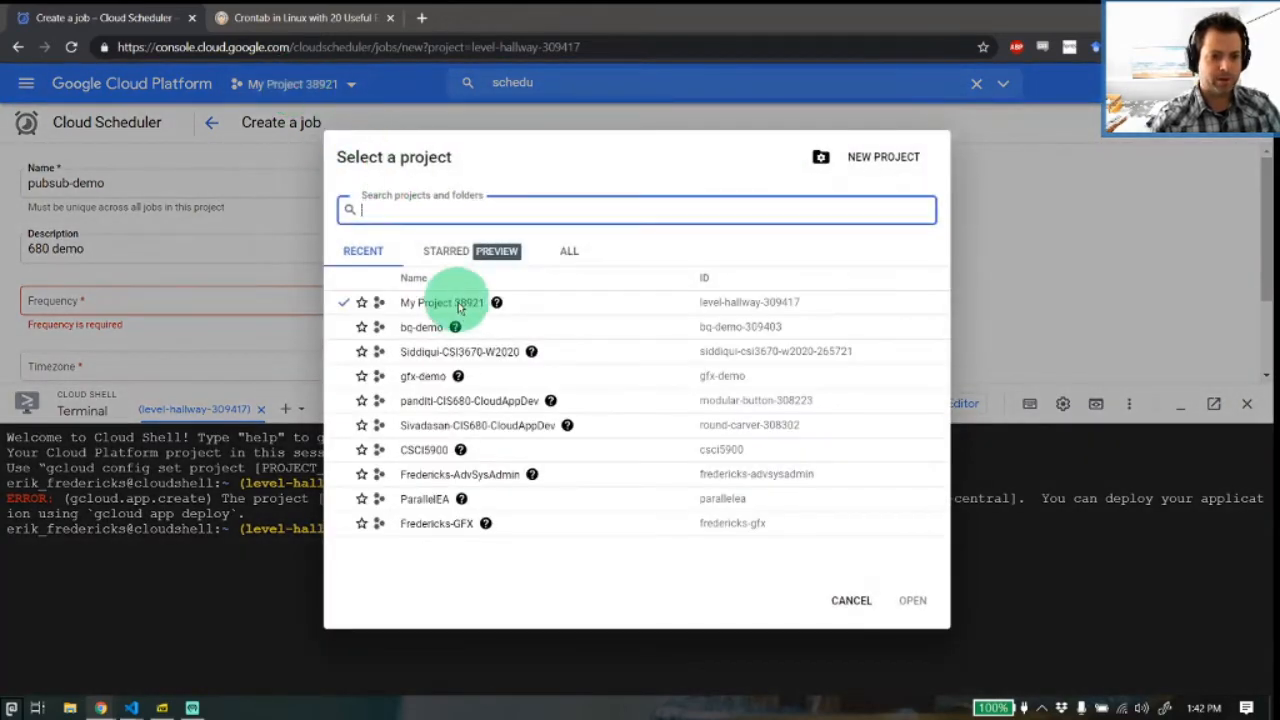
pyautogui.click(510, 87)
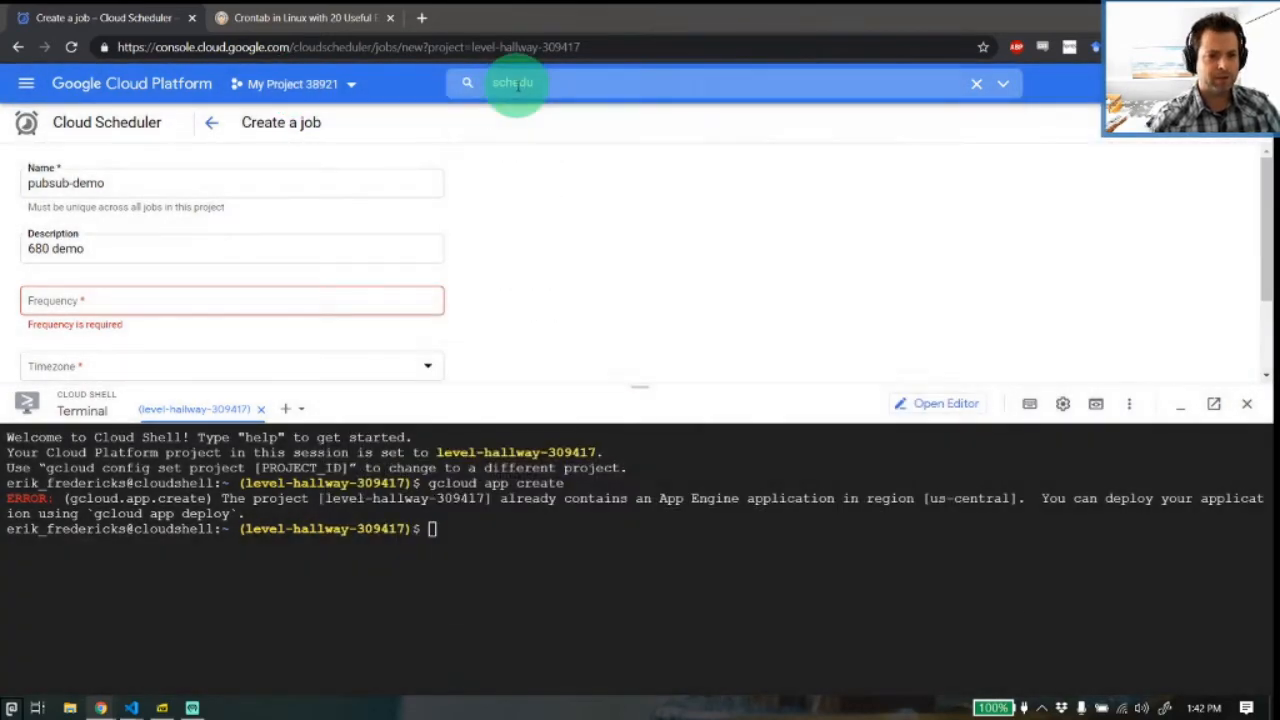
pyautogui.doubleClick(518, 84)
pyautogui.write('app en')
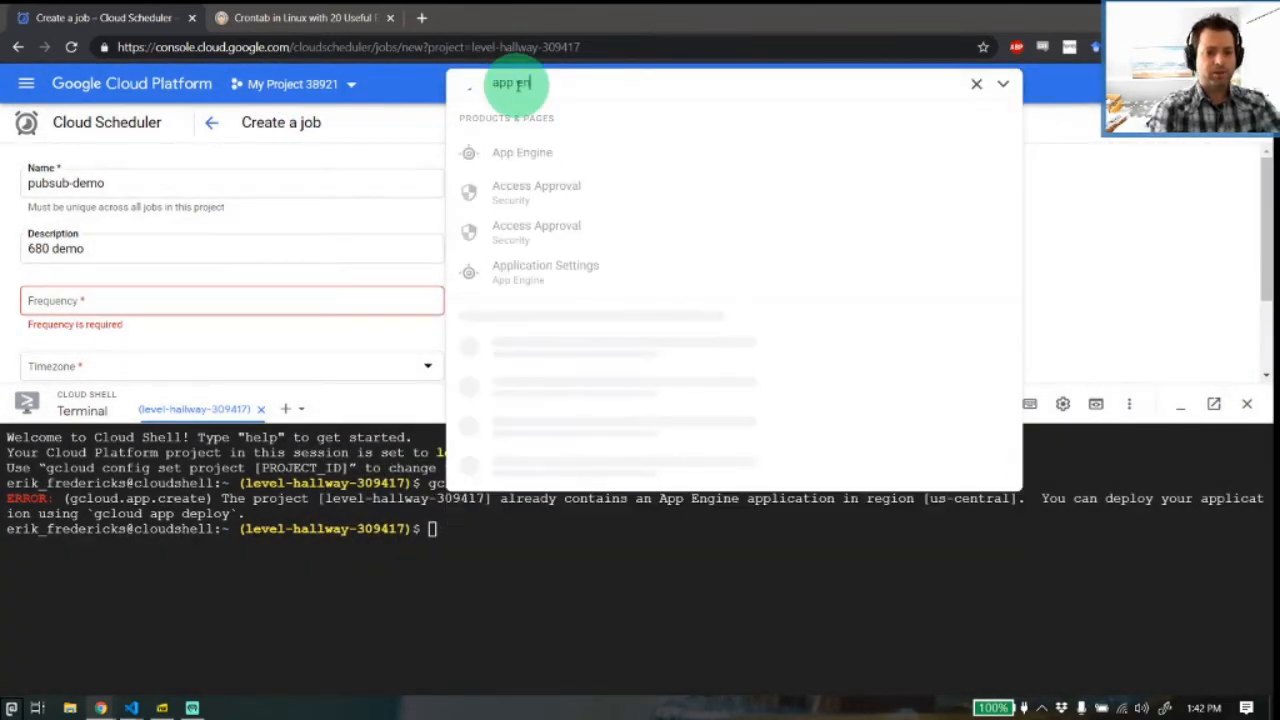
pyautogui.click(528, 151)
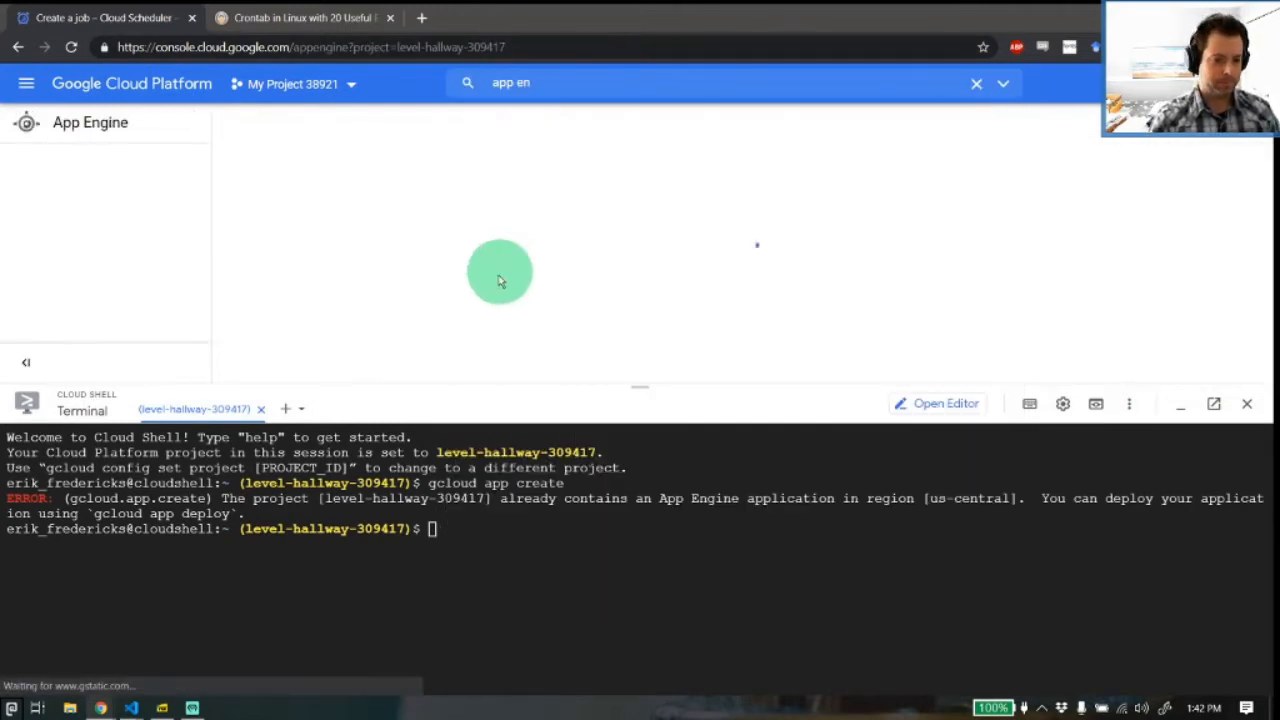
# Shrink the Cloud Shell terminal, go through the App Engine getting-started page with Python and the Standard environment, and postpone the deployment.
pyautogui.moveTo(483, 386); pyautogui.dragTo(471, 519)
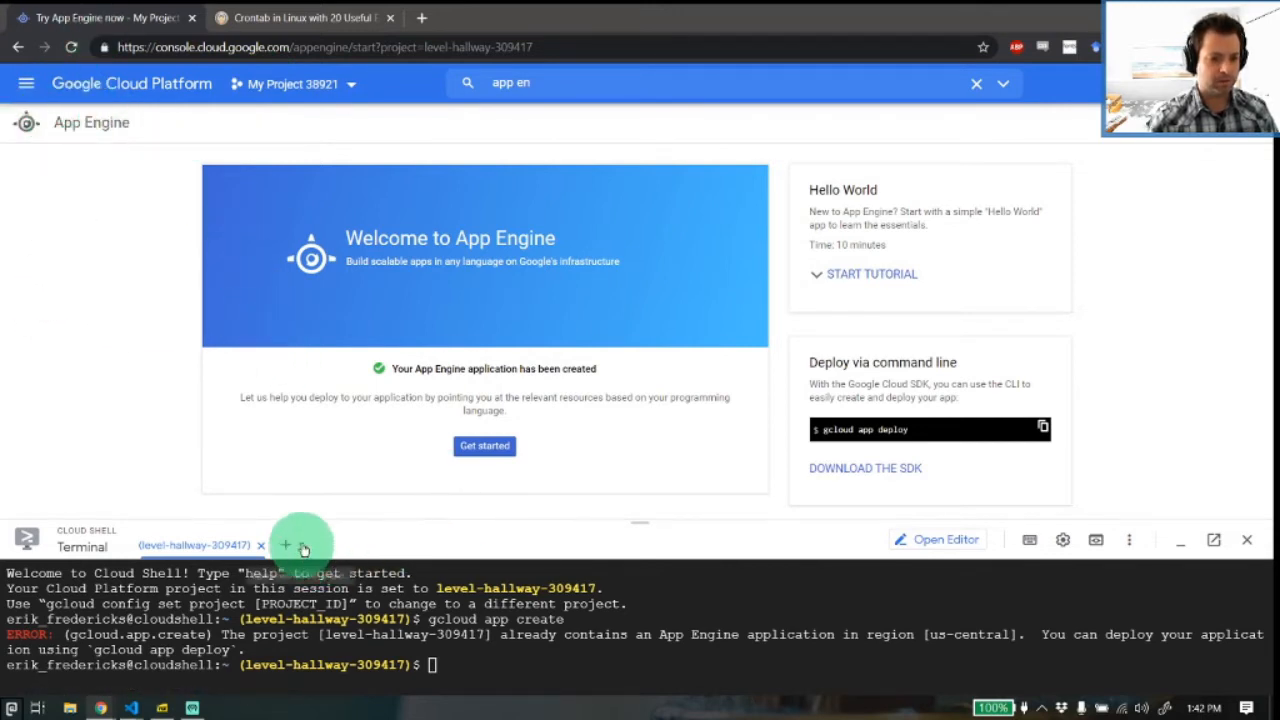
pyautogui.moveTo(325, 525); pyautogui.dragTo(286, 700)
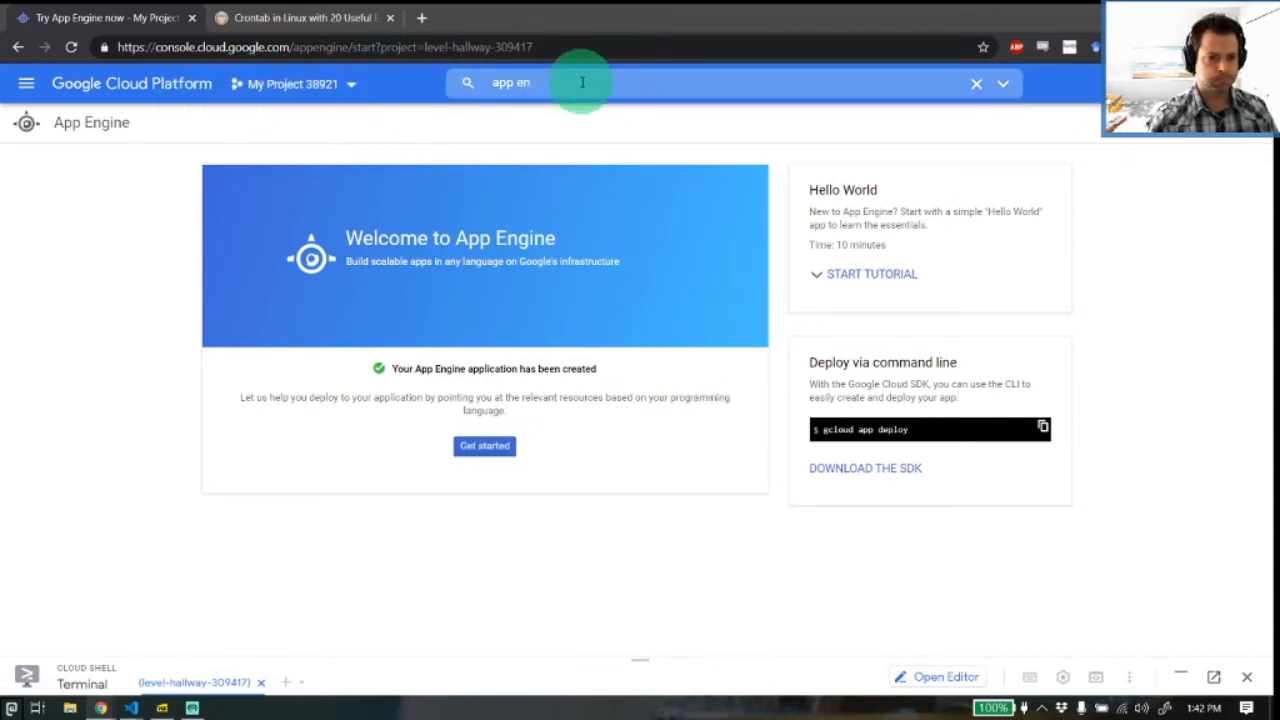
pyautogui.click(458, 449)
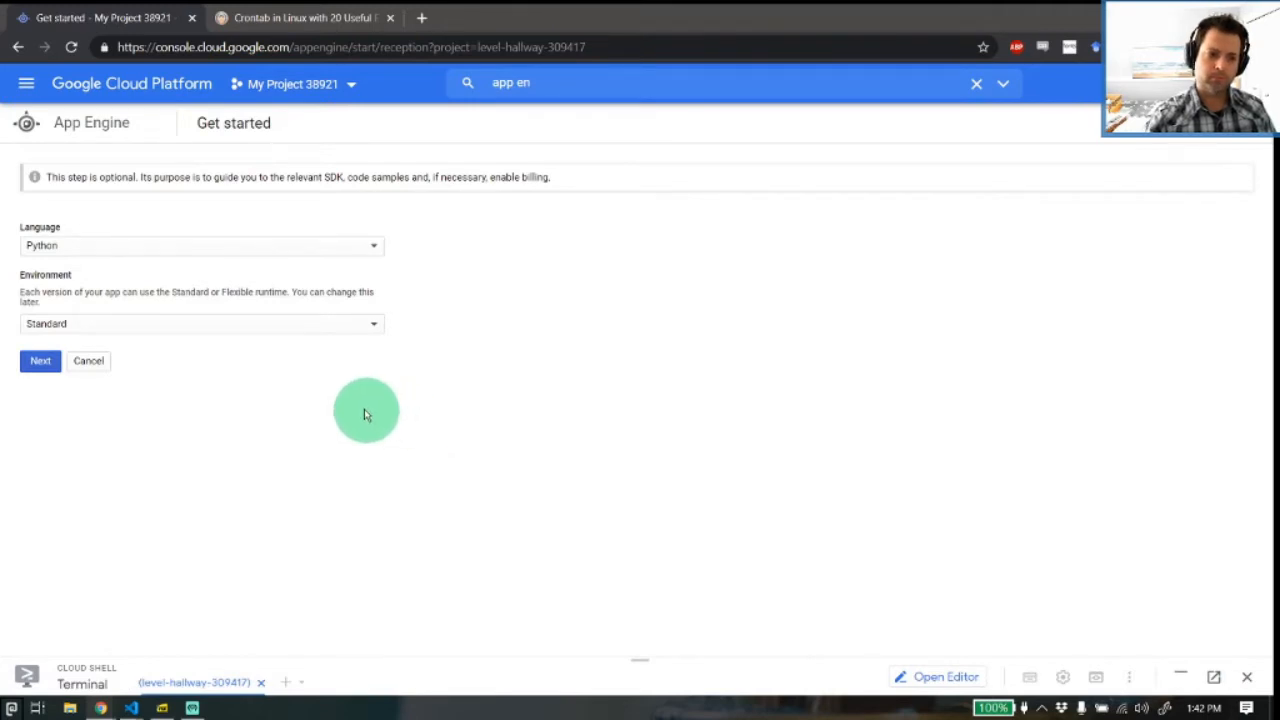
pyautogui.click(38, 360)
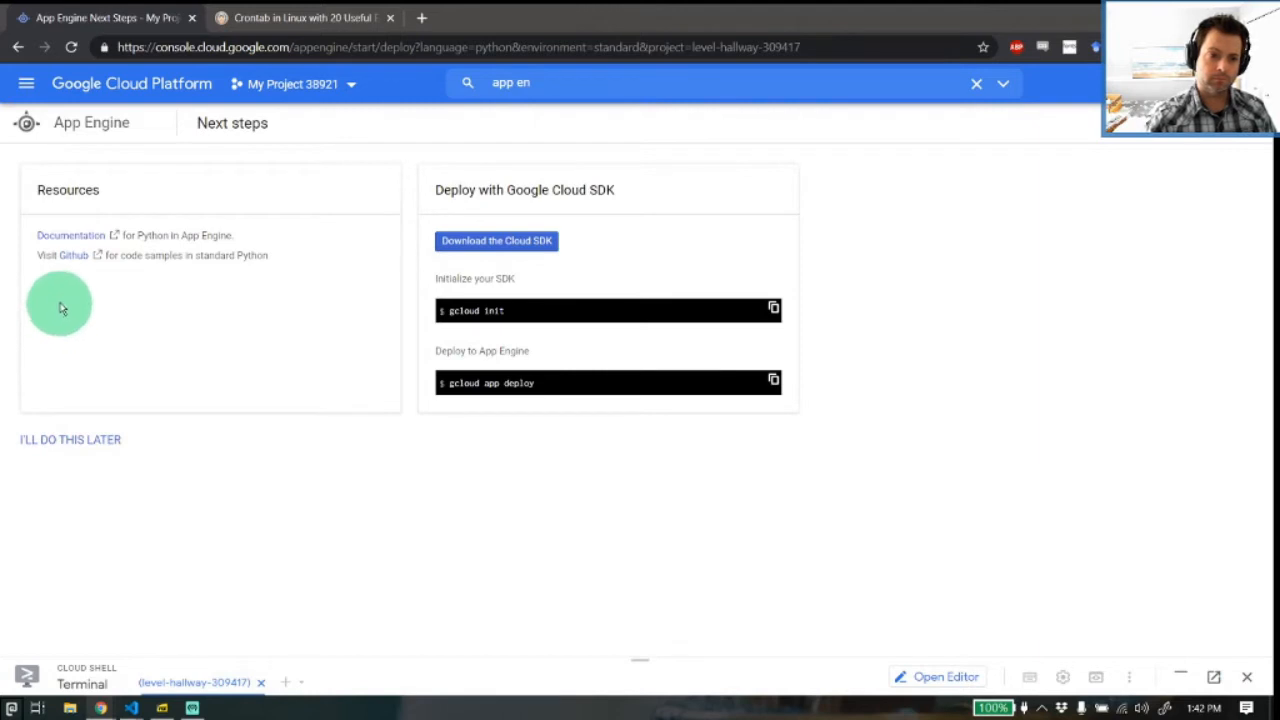
pyautogui.click(78, 440)
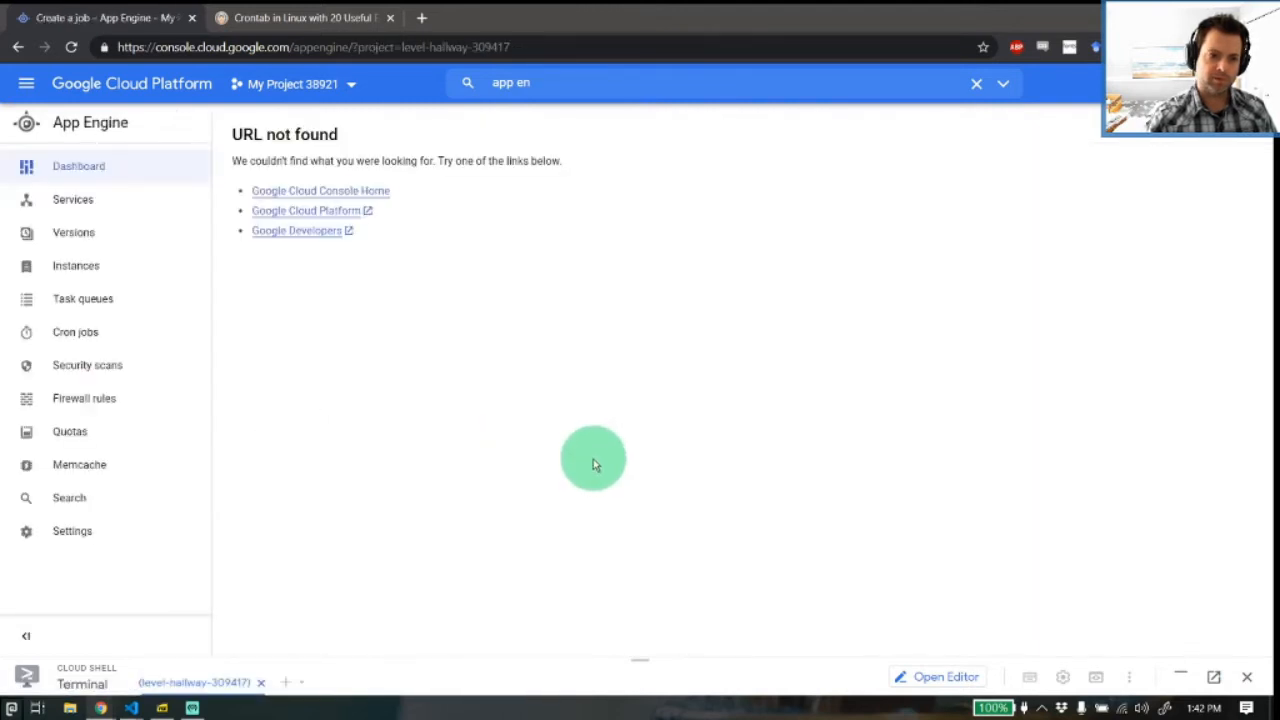
pyautogui.click(126, 231)
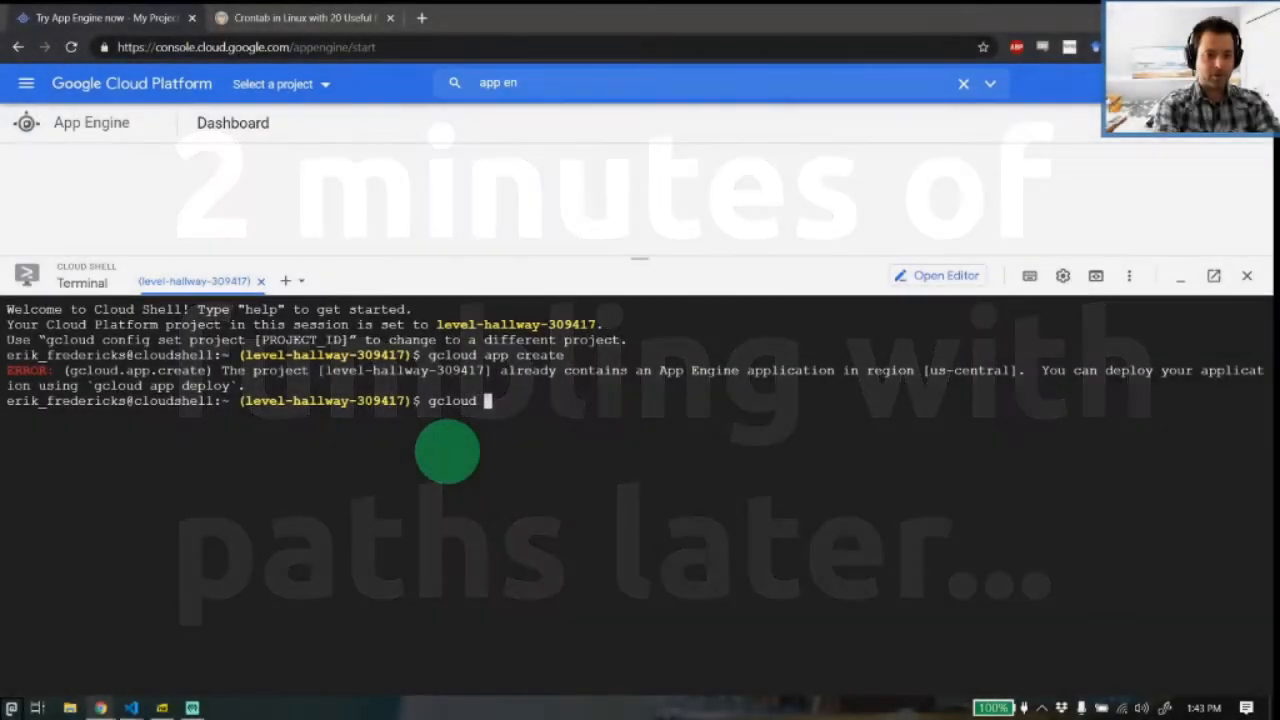
# Run "gcloud app describe", try the app's default hostname in a new browser tab, and close that tab.
pyautogui.write('app describe')
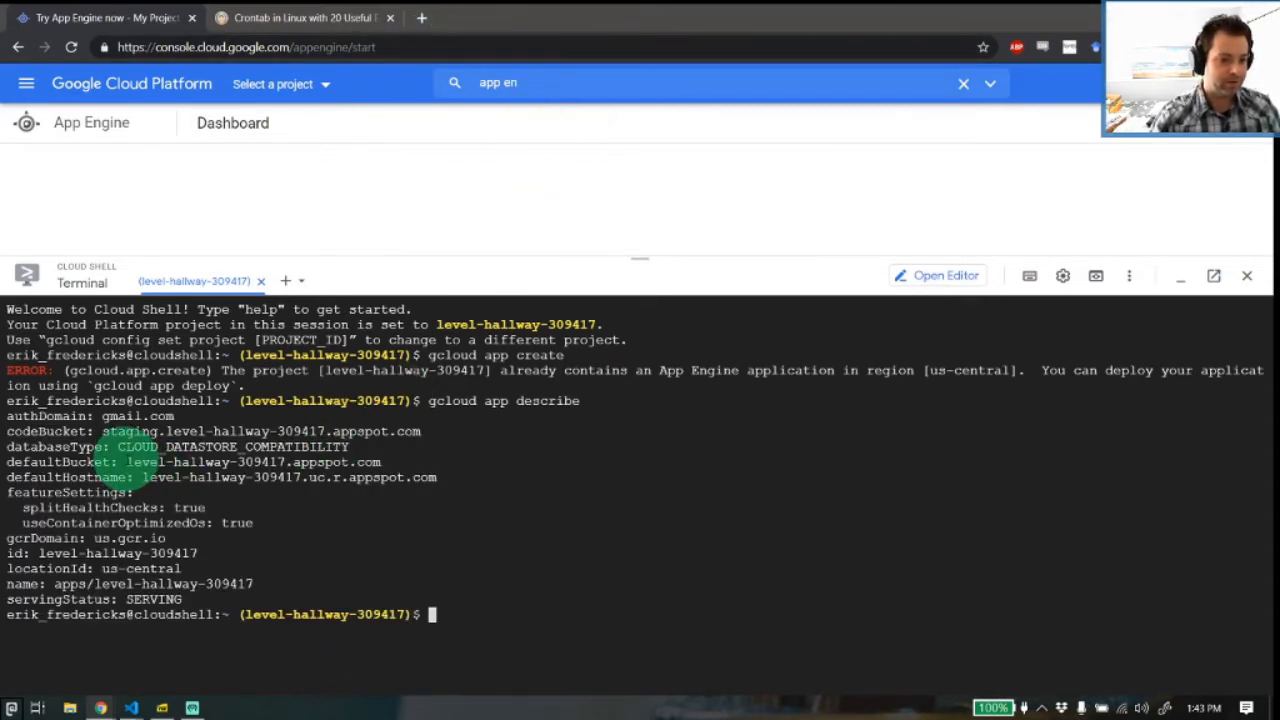
pyautogui.moveTo(145, 477); pyautogui.dragTo(432, 477)
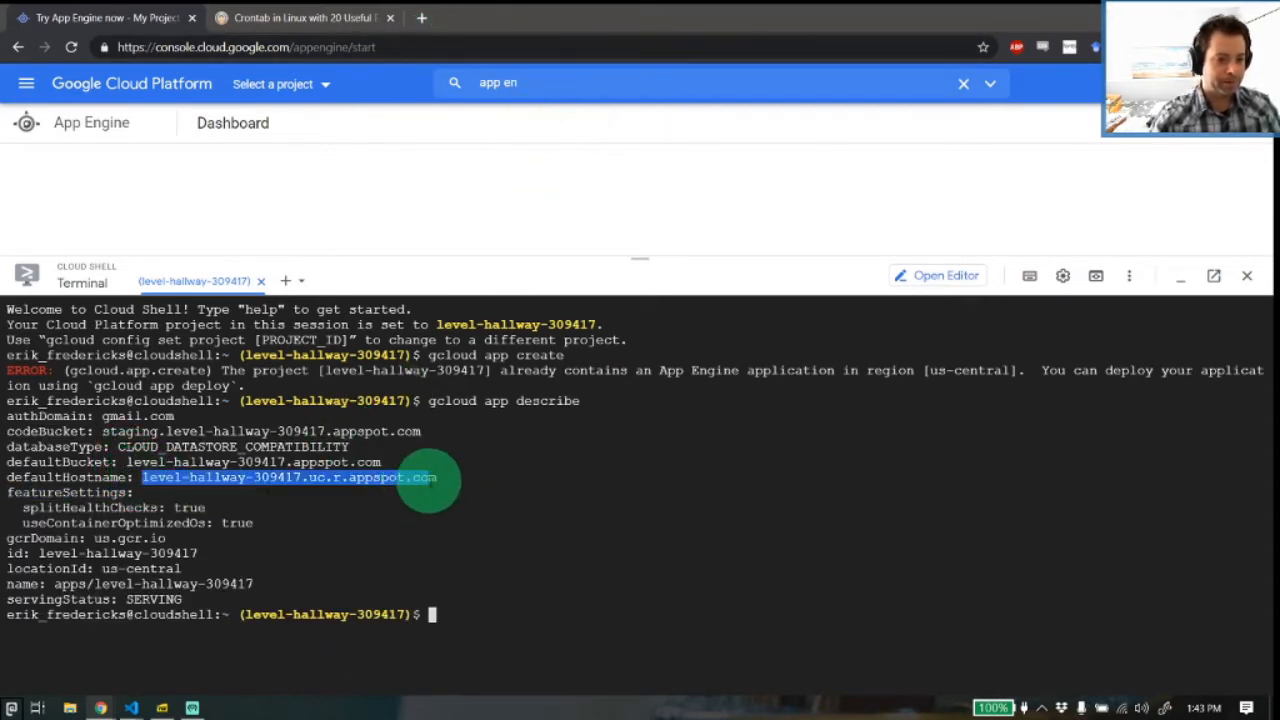
pyautogui.hotkey('ctrl', 'c')
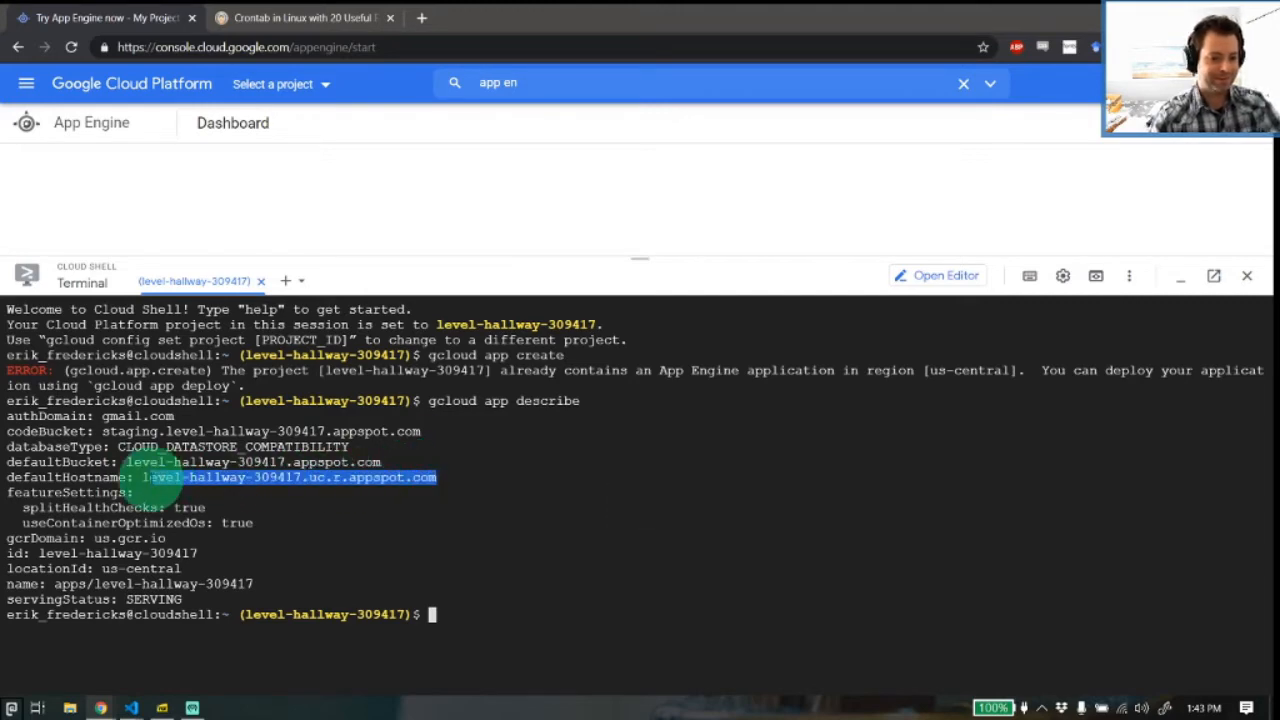
pyautogui.hotkey('ctrl', 't')
pyautogui.hotkey('ctrl', 'v')
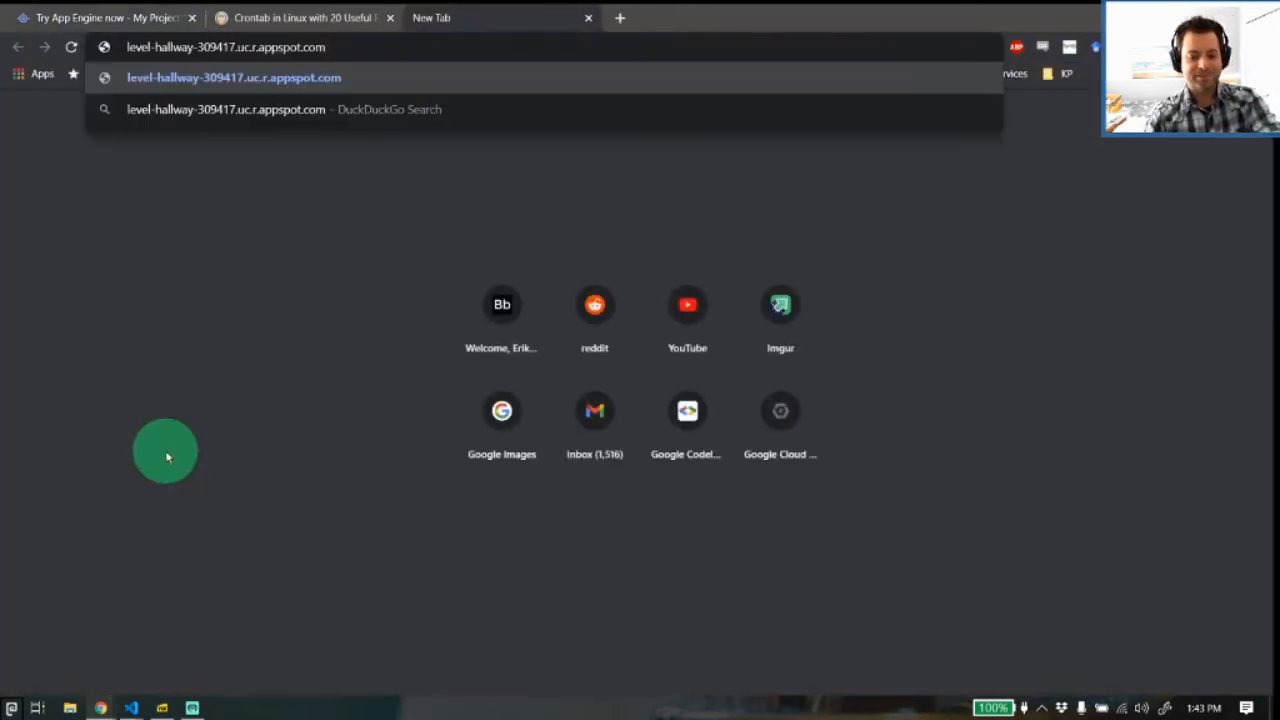
pyautogui.press('Return')
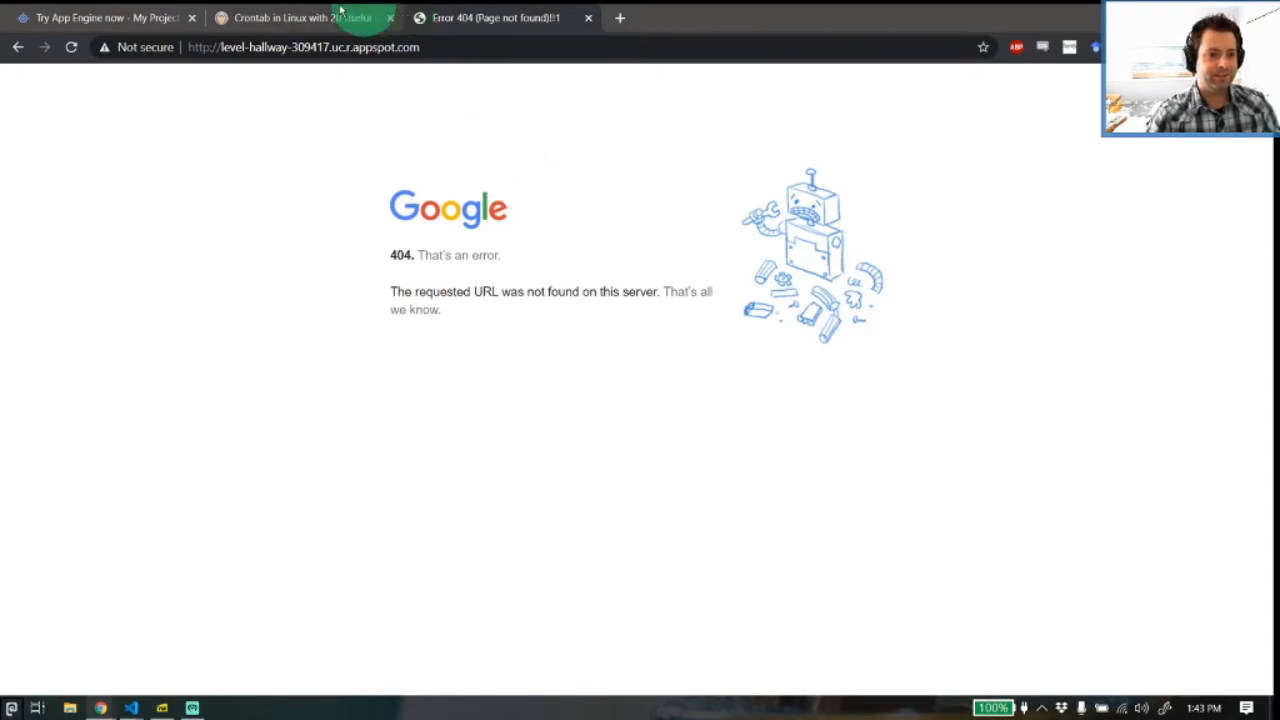
pyautogui.middleClick(507, 12)
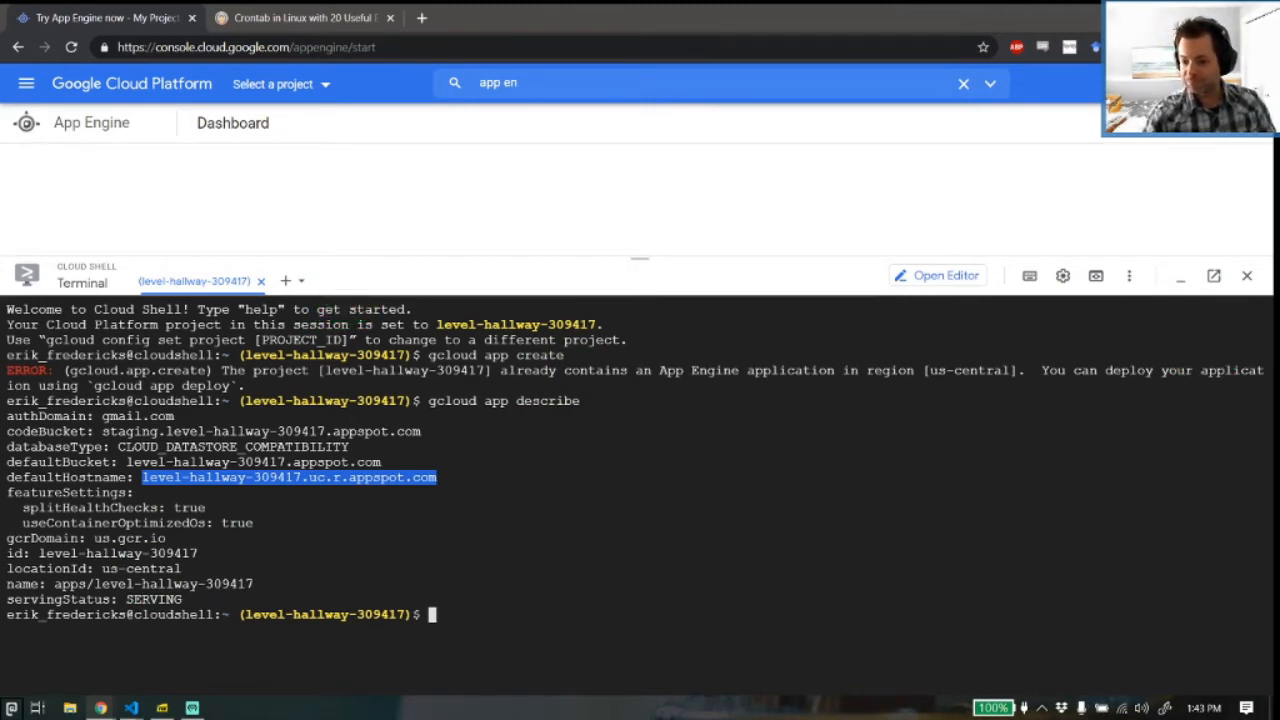
# Search the console for "pub", open Pub/Sub, and choose My Project 38921 as its project.
pyautogui.click(666, 77)
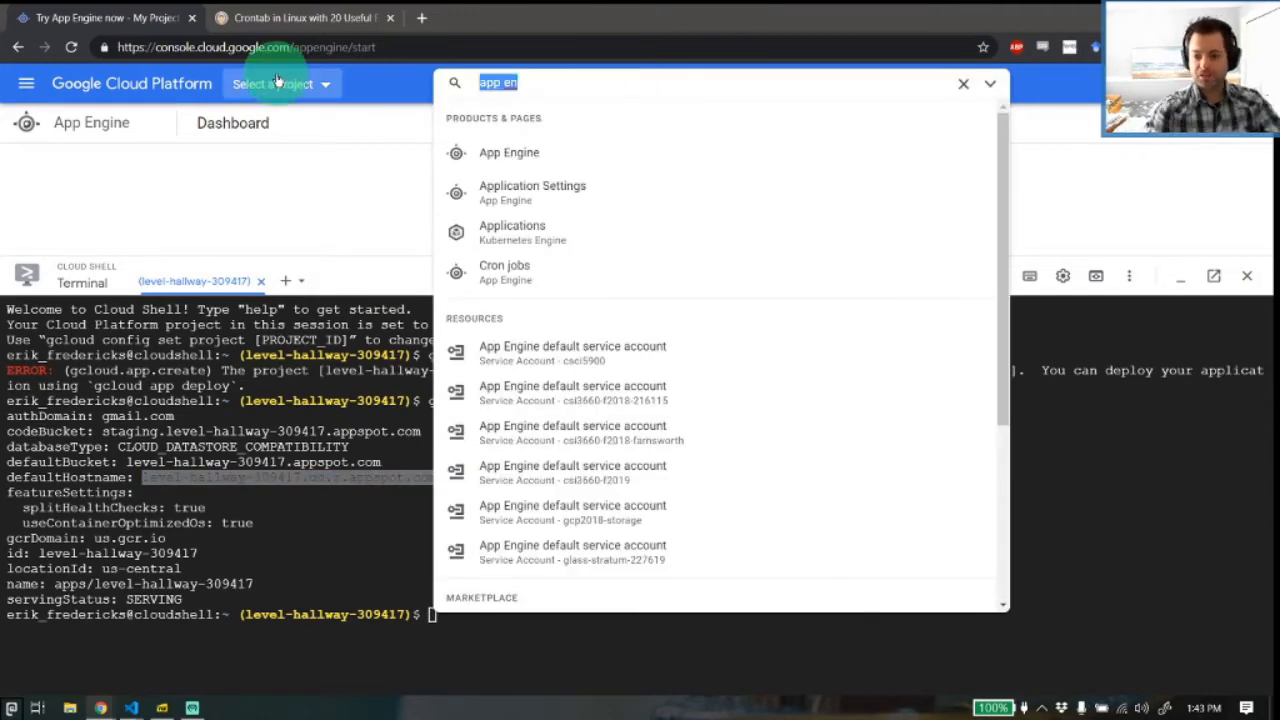
pyautogui.write('pub')
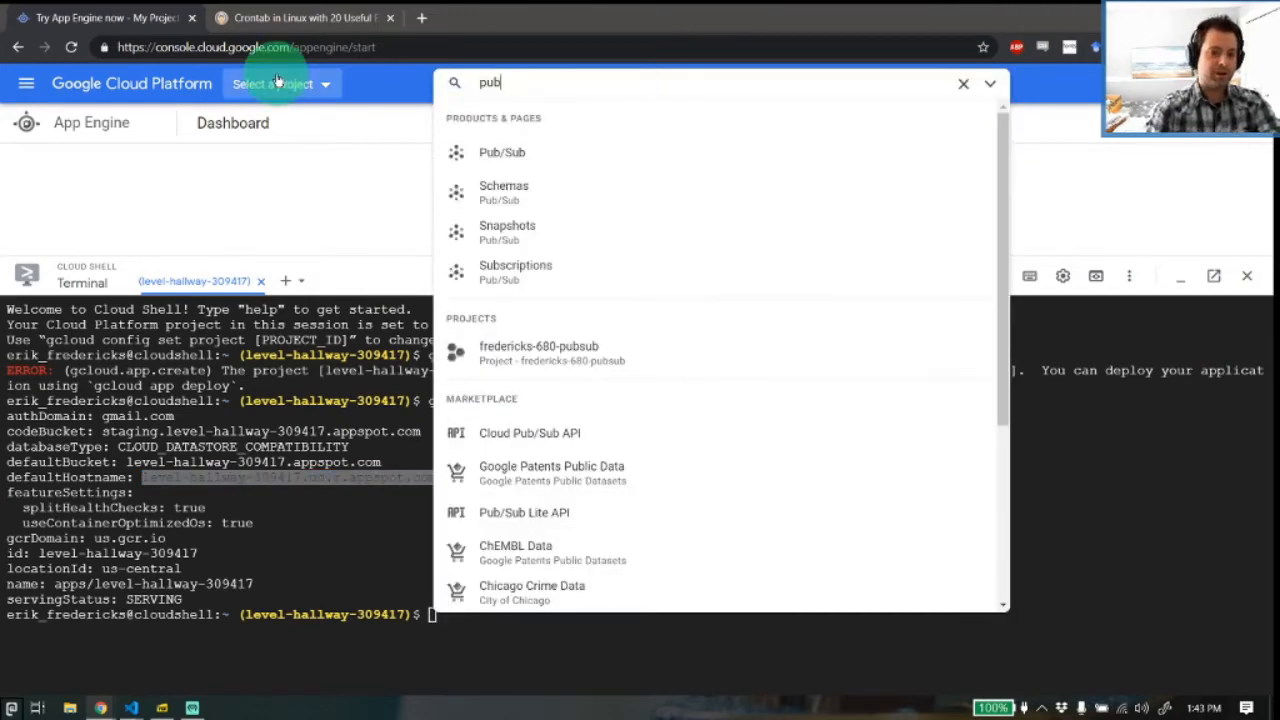
pyautogui.press('Return')
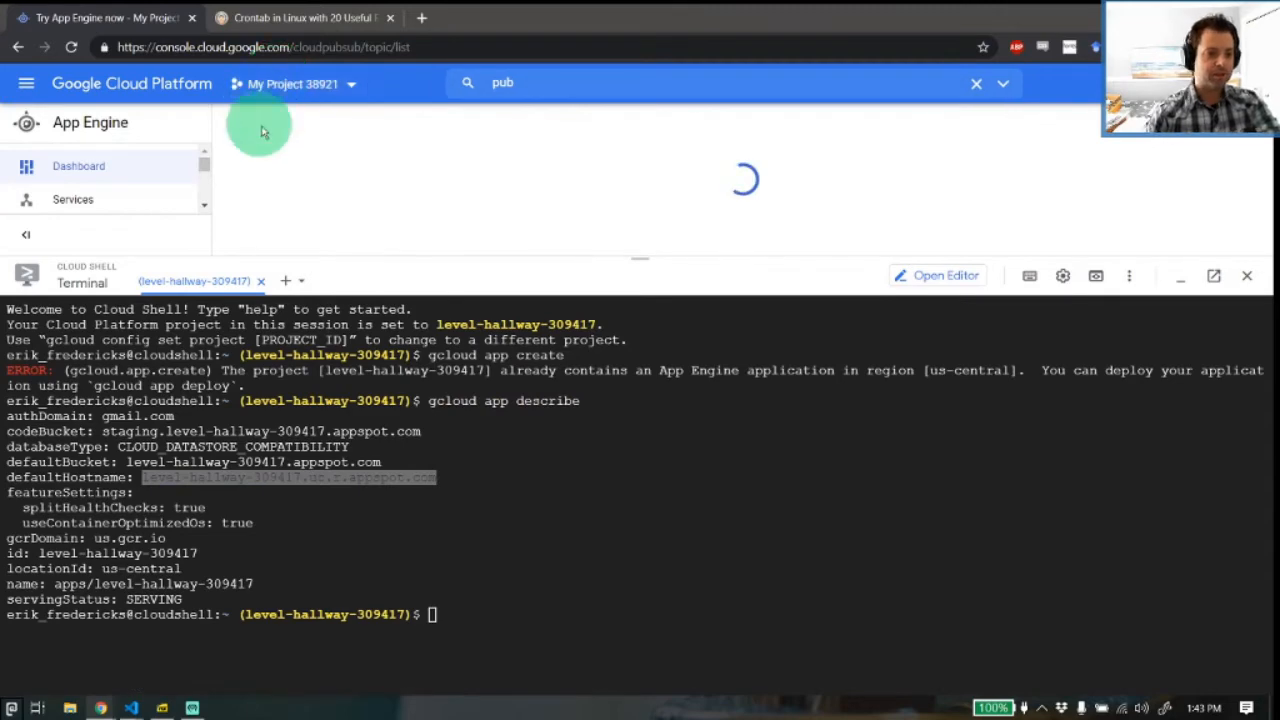
pyautogui.moveTo(628, 255); pyautogui.dragTo(624, 376)
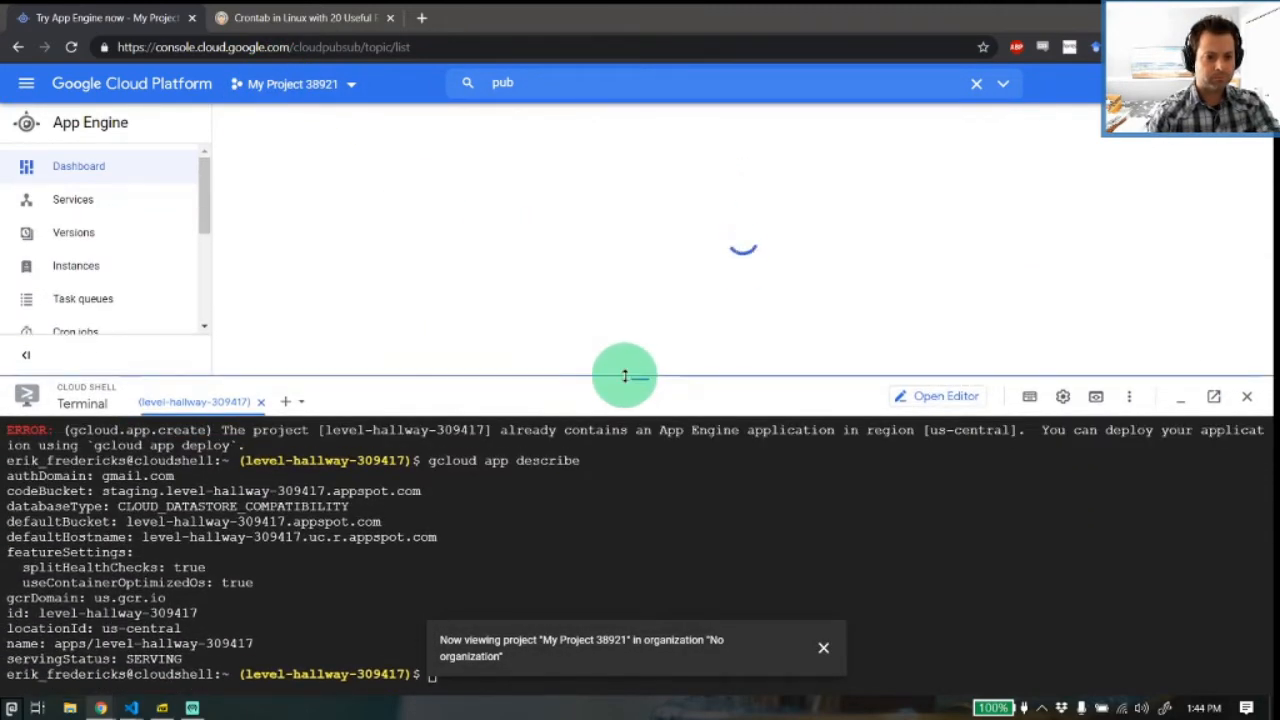
pyautogui.click(823, 647)
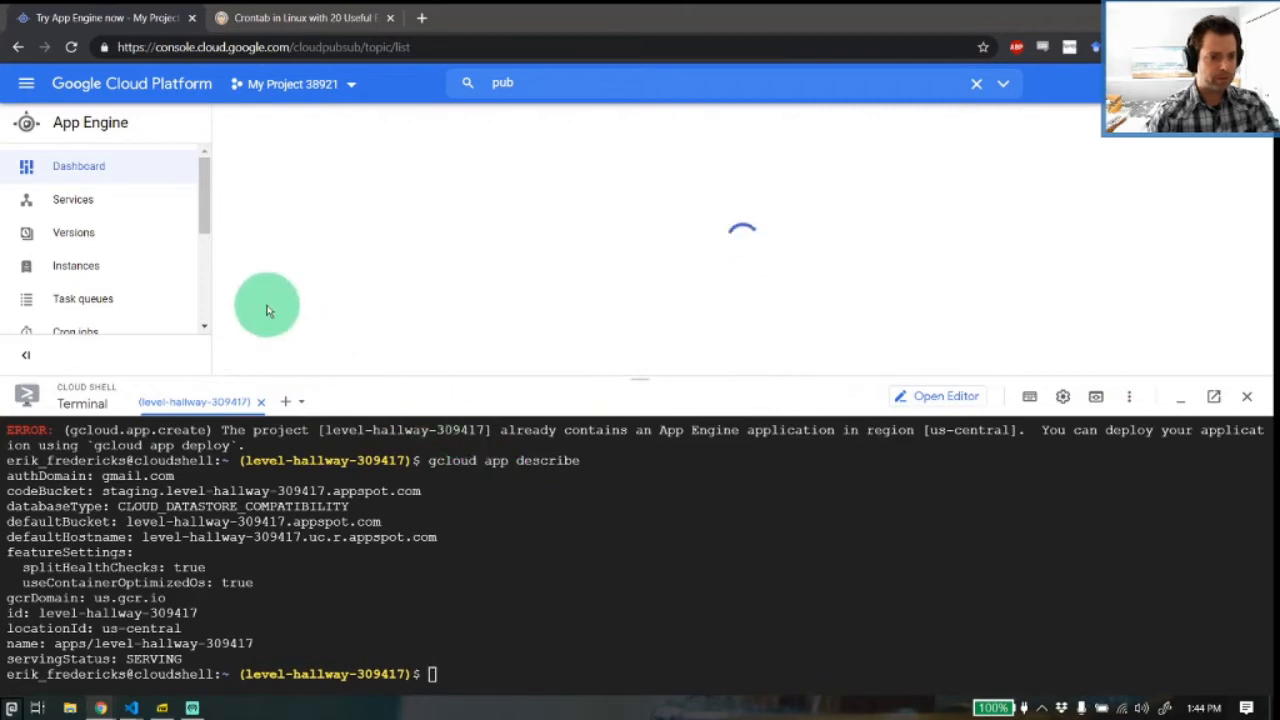
pyautogui.click(350, 84)
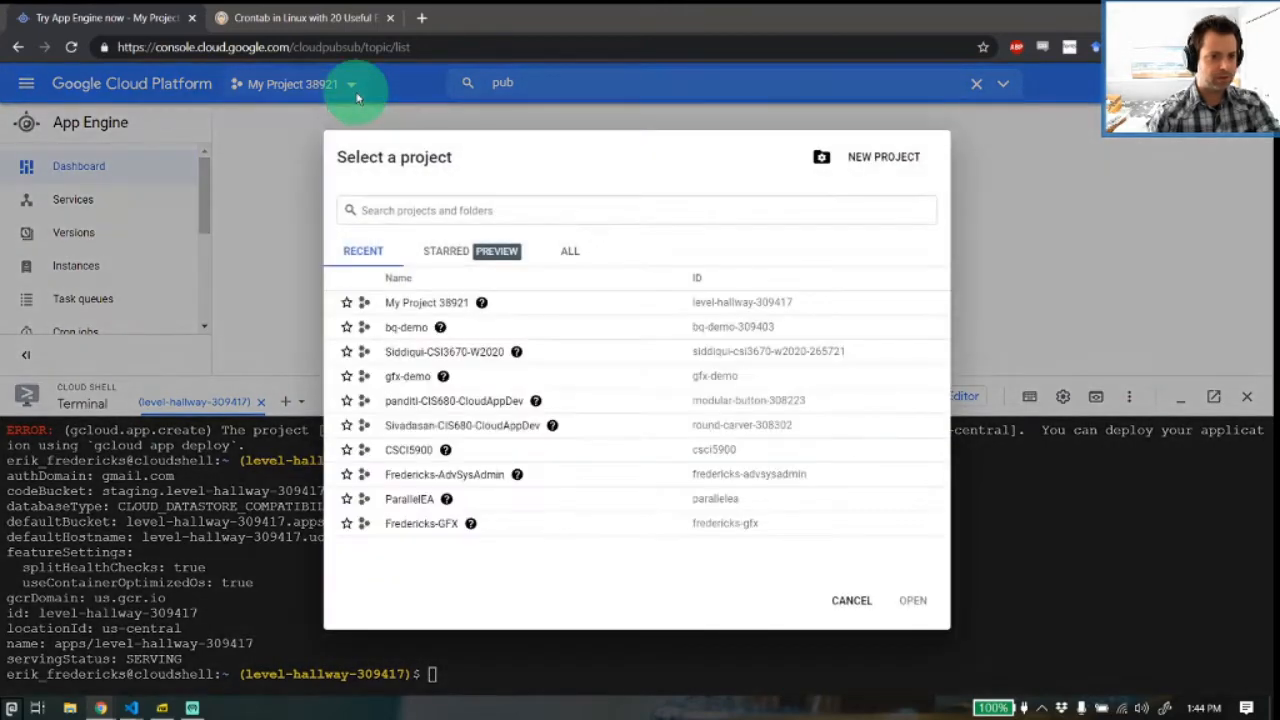
pyautogui.click(415, 302)
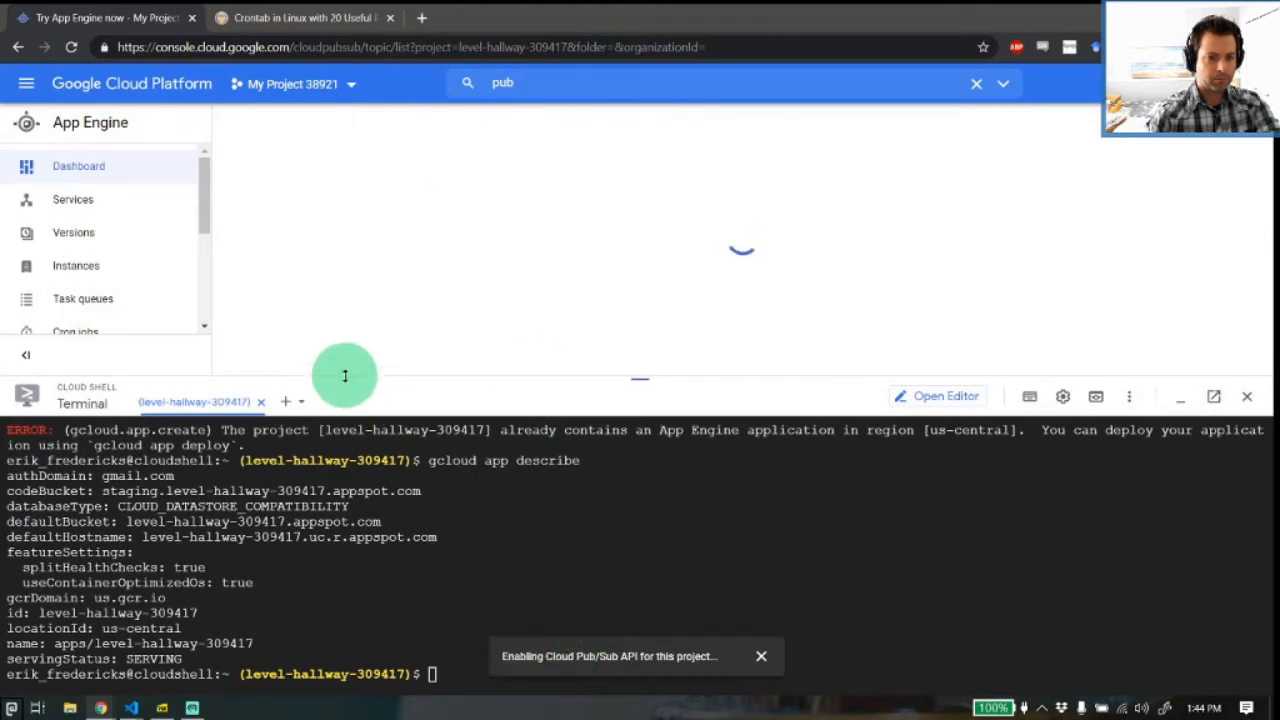
# Run "gcloud app describe" again and check the selected project in the project list, closing it without switching.
pyautogui.click(400, 528)
pyautogui.press('Up')
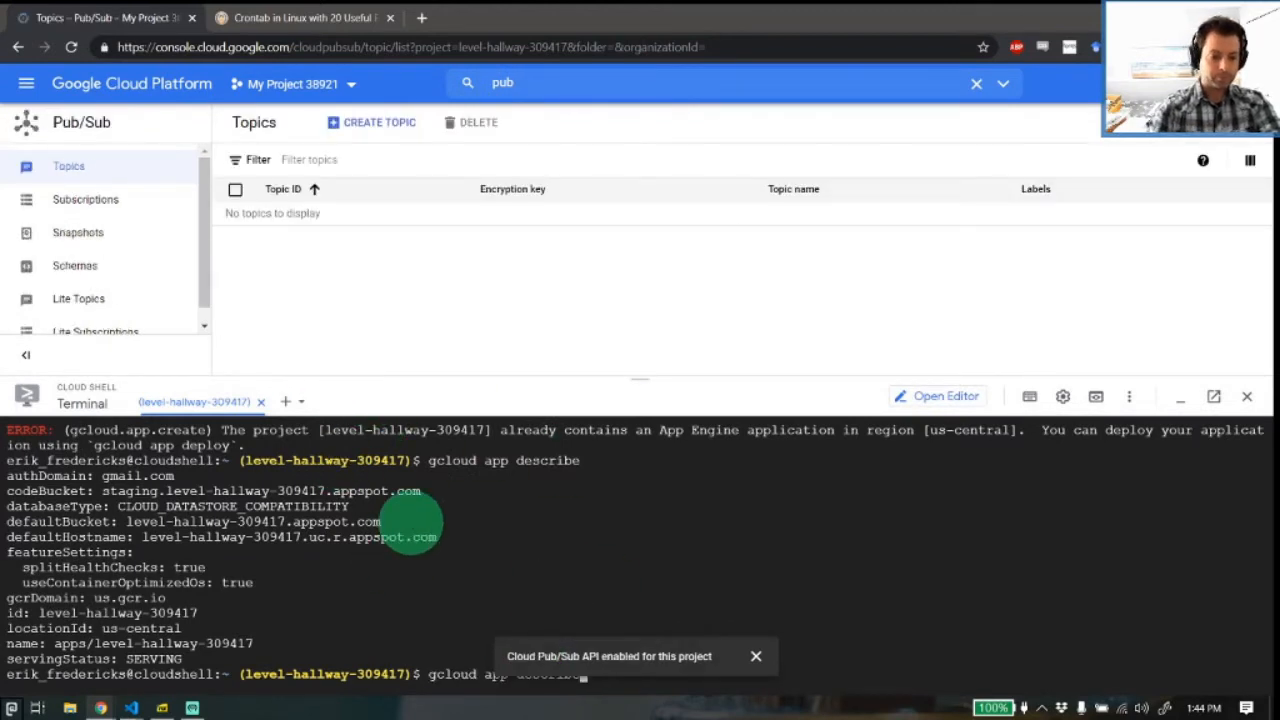
pyautogui.press('Return')
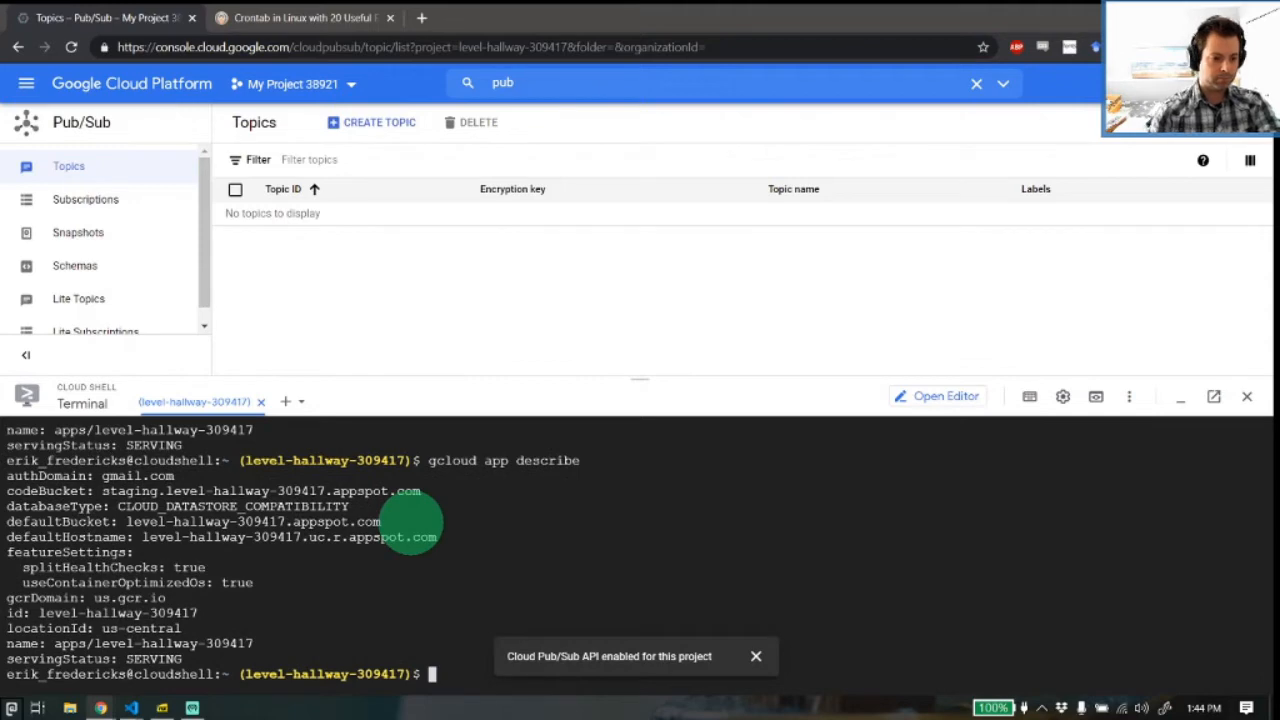
pyautogui.click(292, 84)
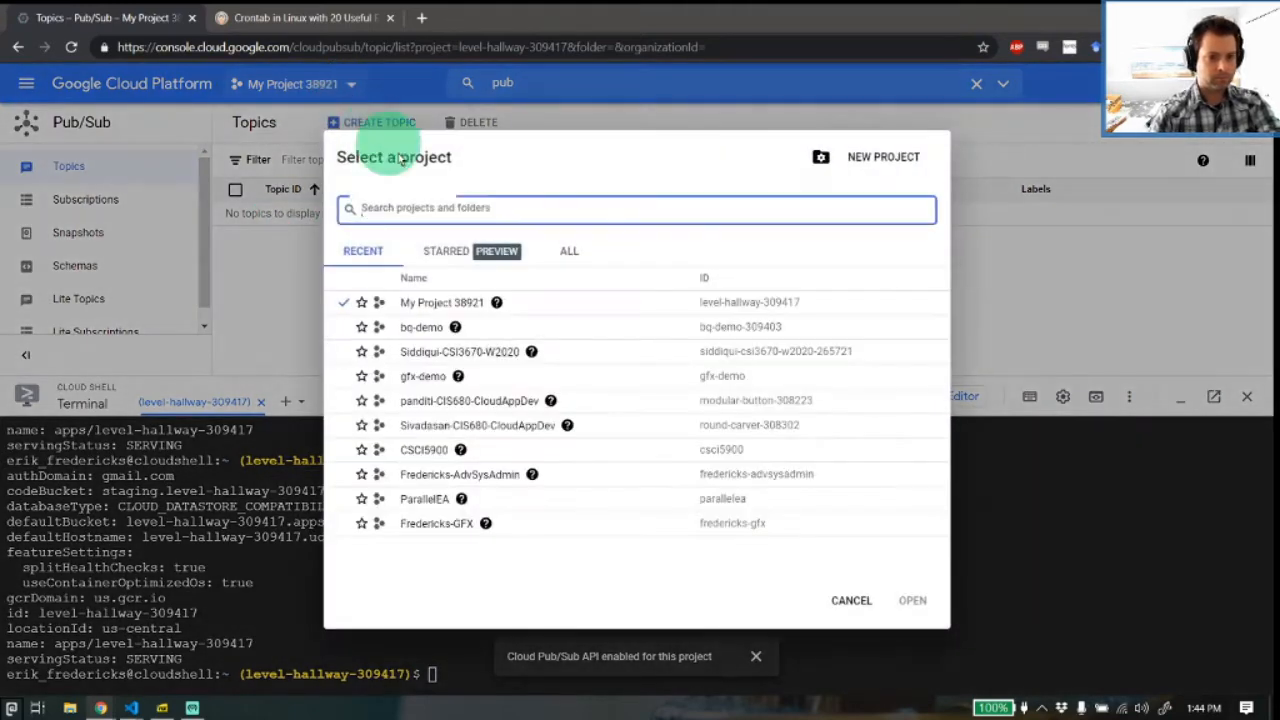
pyautogui.click(1051, 256)
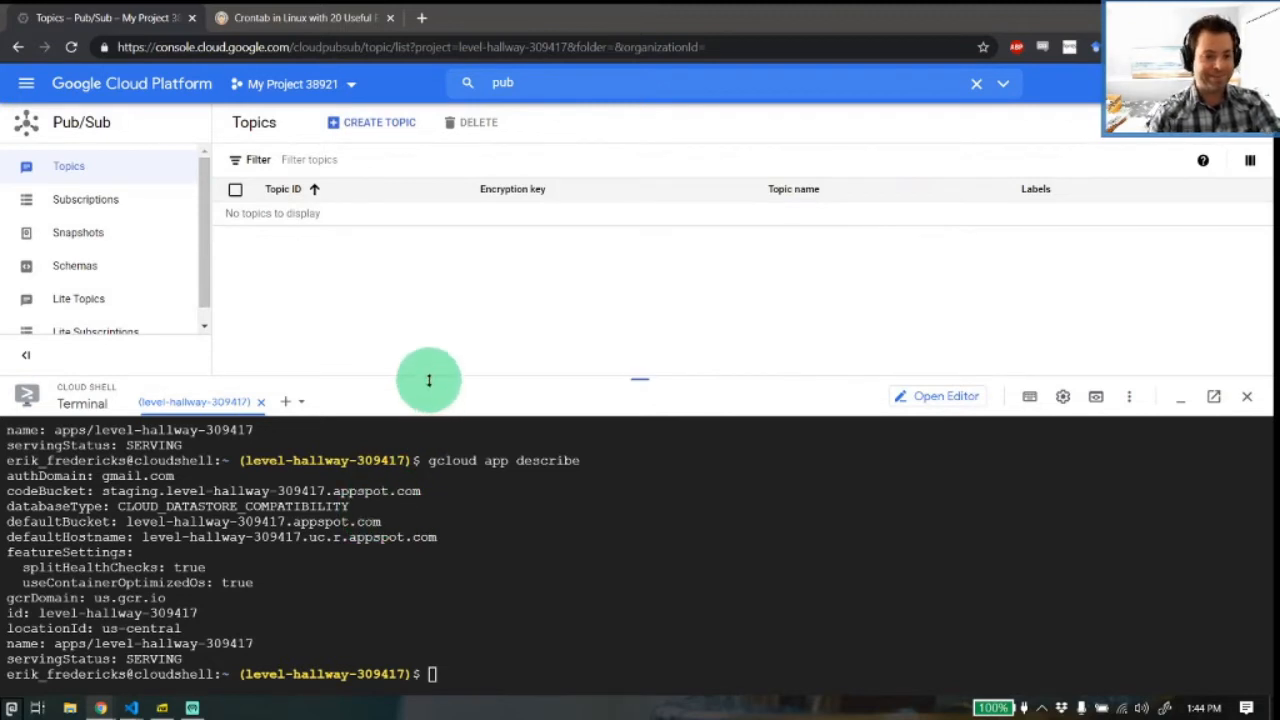
# Enlarge the Cloud Shell terminal and create a Pub/Sub topic with "gcloud pubsub topics create cron-topic".
pyautogui.moveTo(429, 380); pyautogui.dragTo(433, 322)
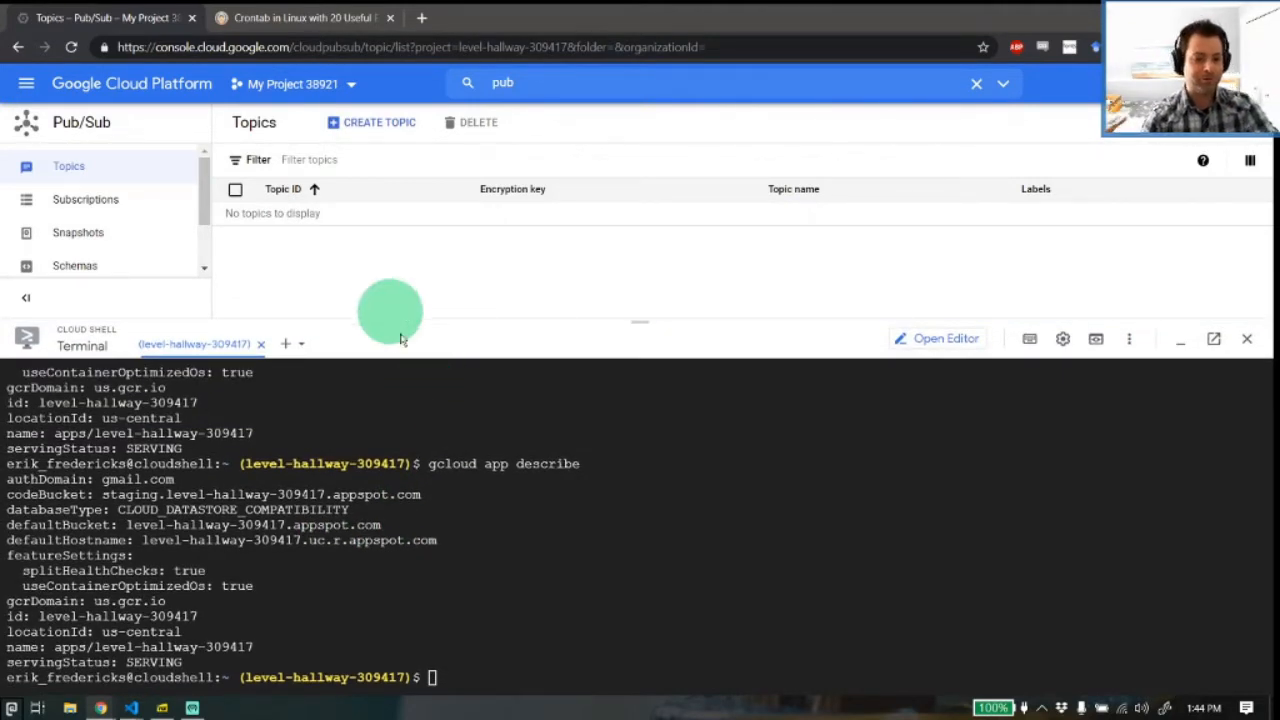
pyautogui.tripleClick(555, 538)
pyautogui.write('g')
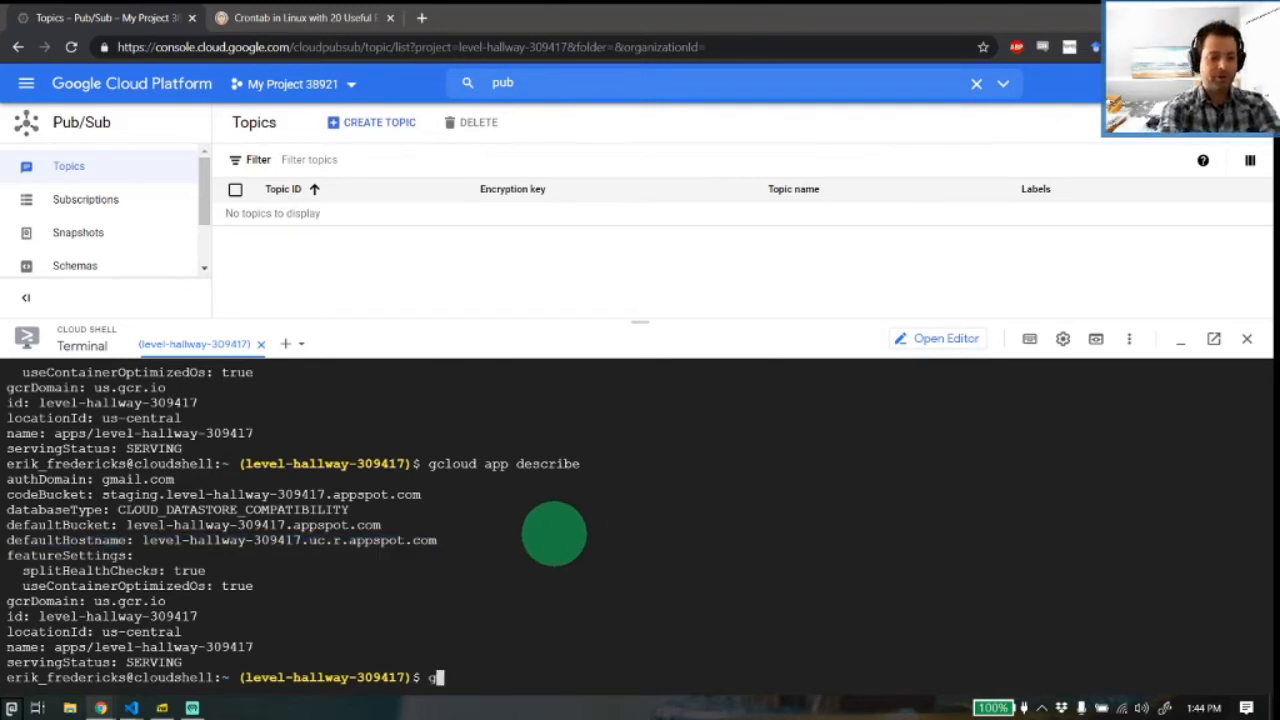
pyautogui.write('cloud pubsub topics create cron-topic')
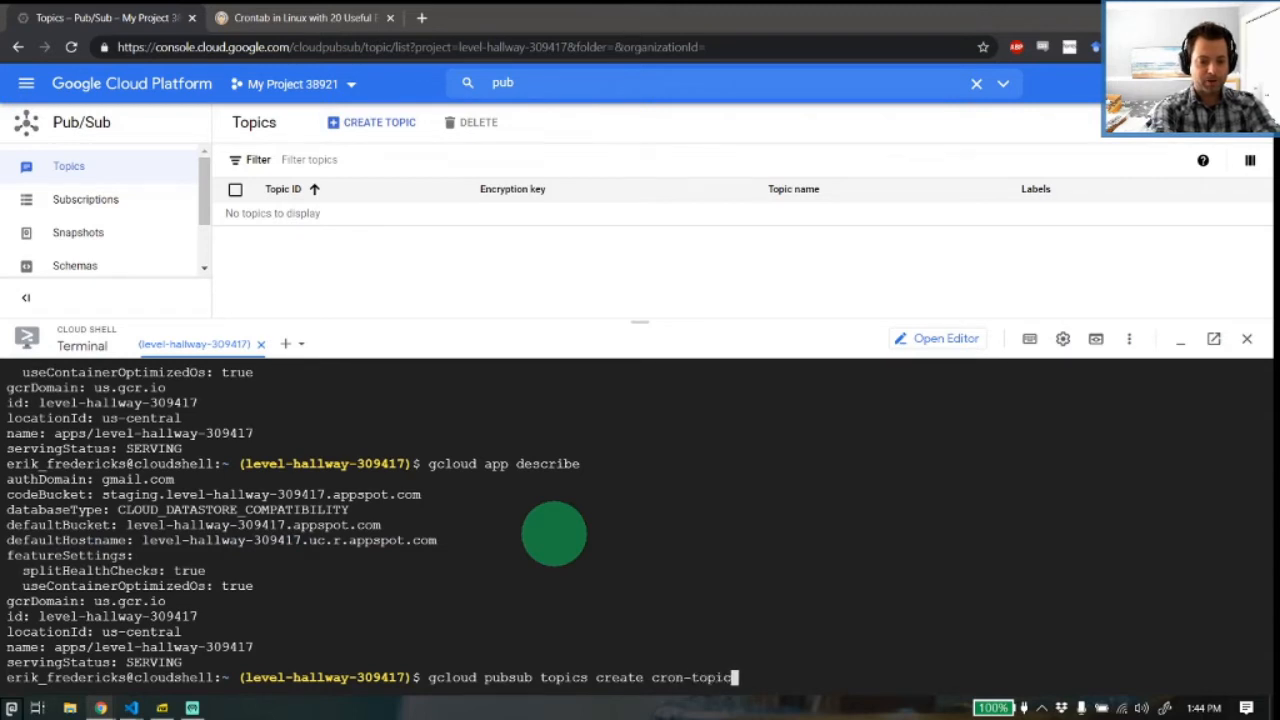
pyautogui.press('Return')
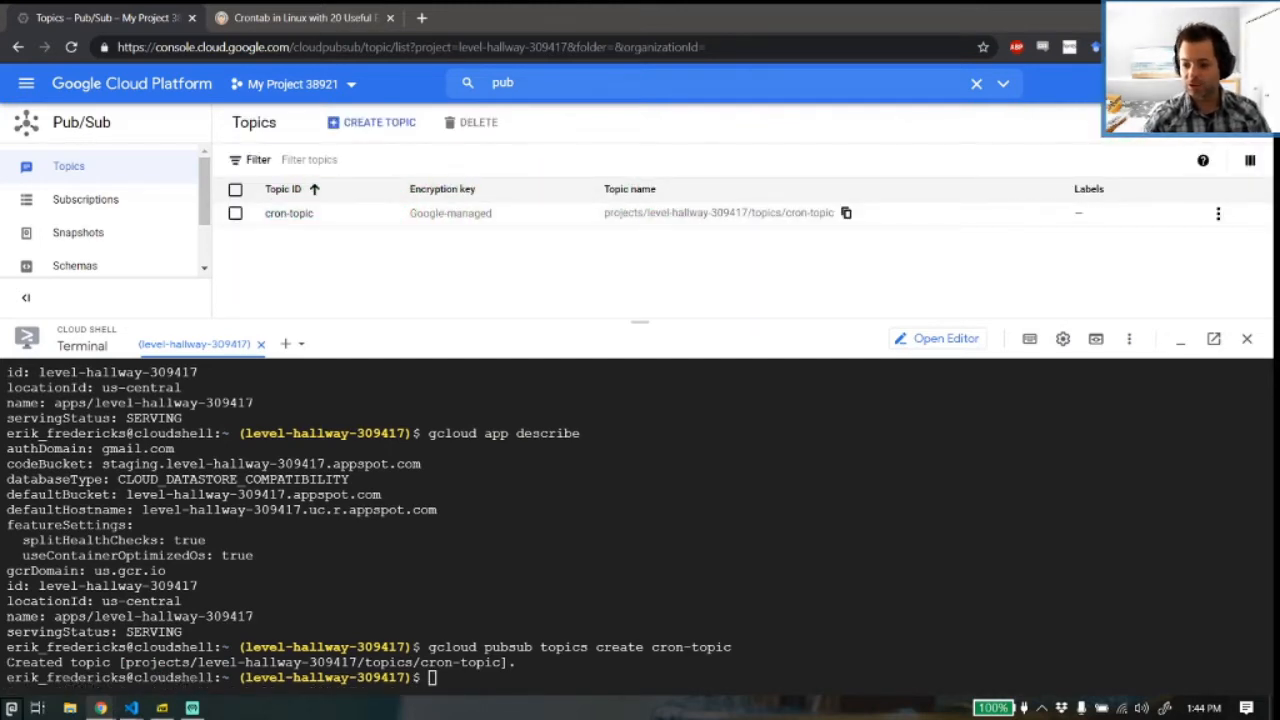
# Run "gcloud pubsub subscriptions create cron-sub --topic cron-topic" and open the Pub/Sub subscriptions list.
pyautogui.click(722, 504)
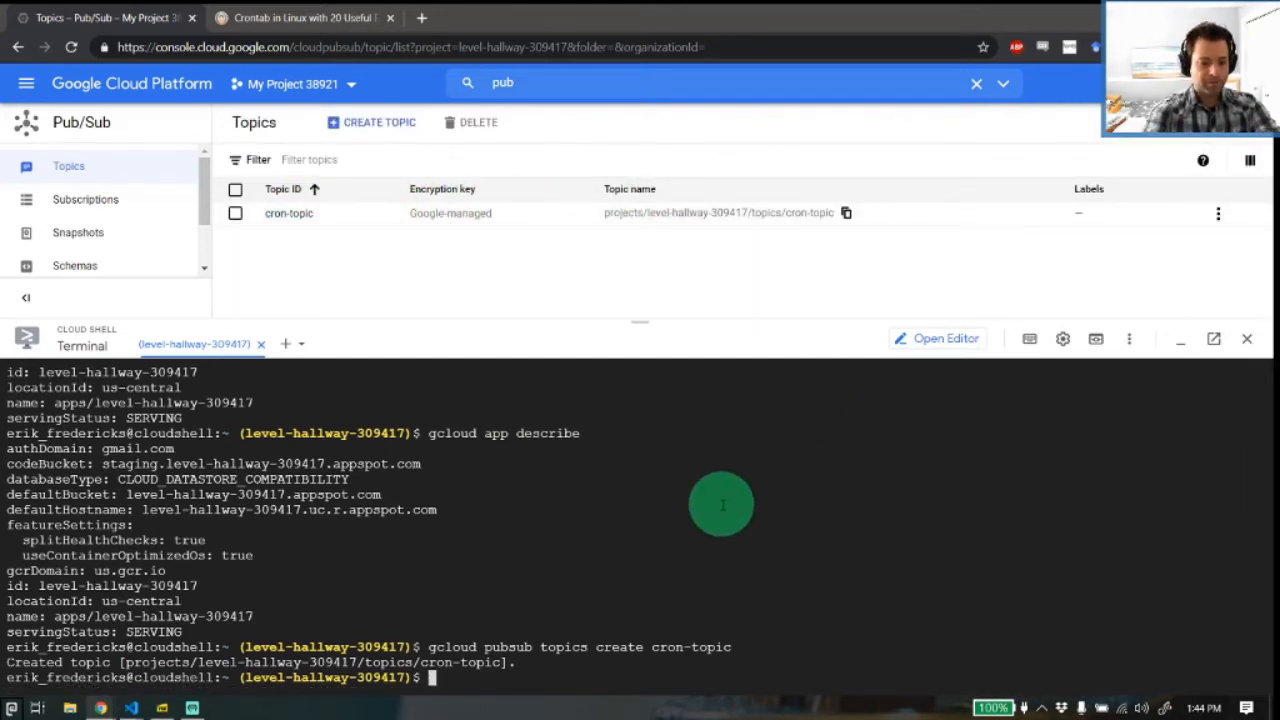
pyautogui.write('gcloud')
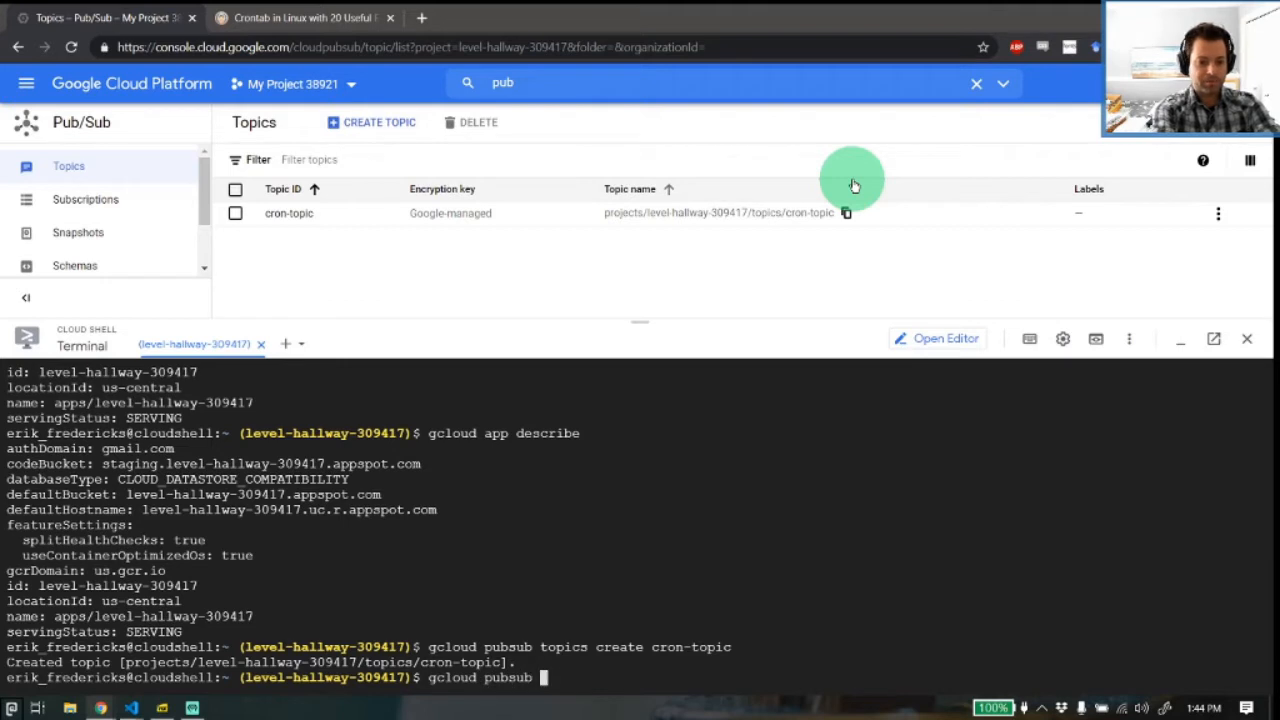
pyautogui.write('pubsub subscription')
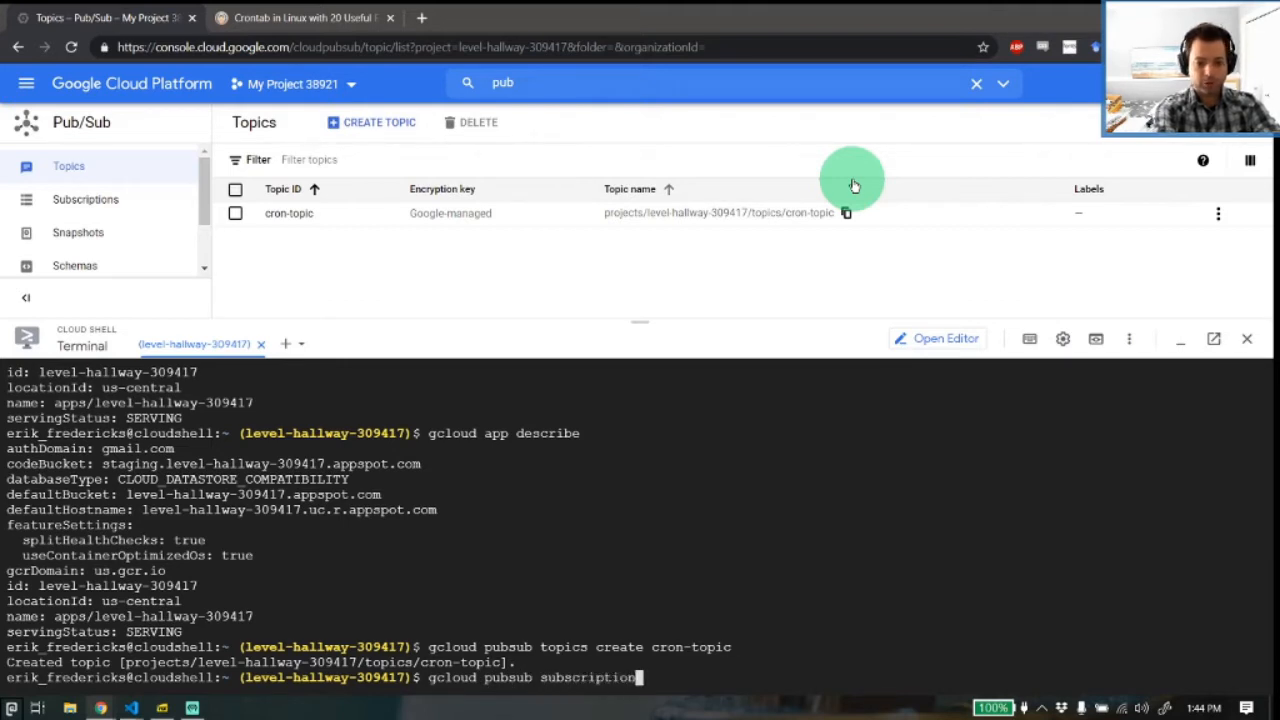
pyautogui.write('s c')
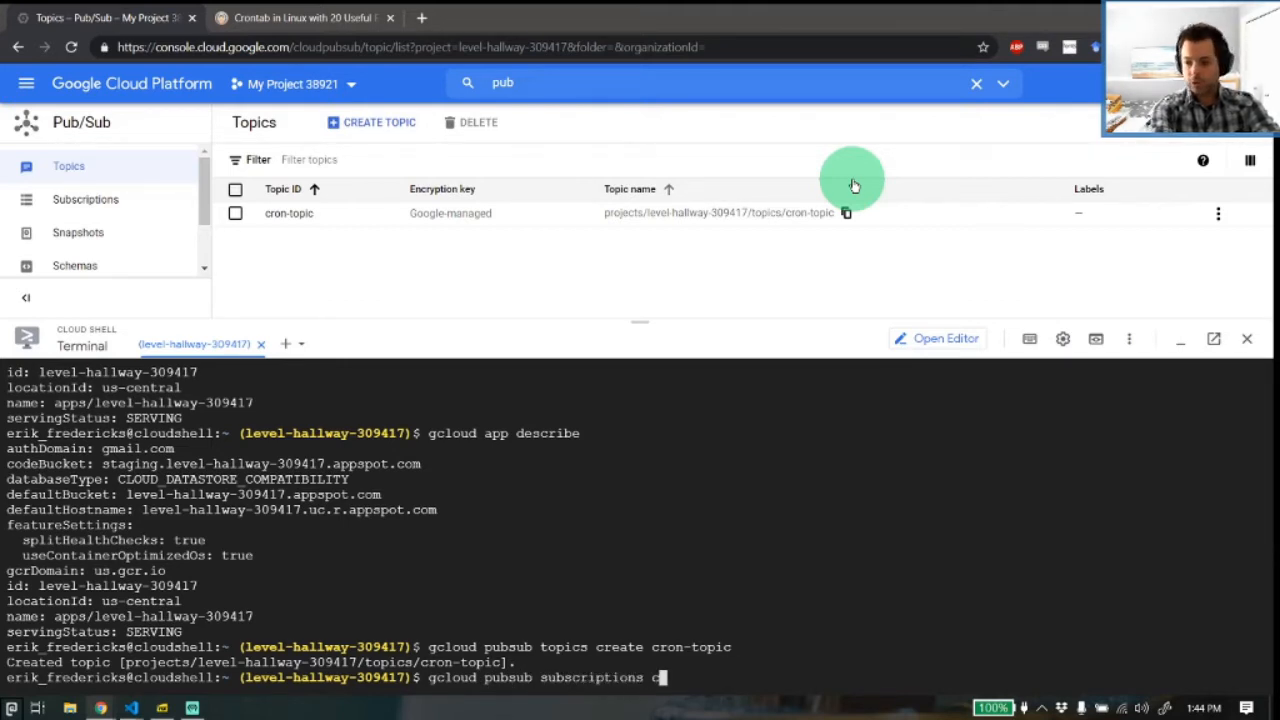
pyautogui.write('reate cron-sub ')
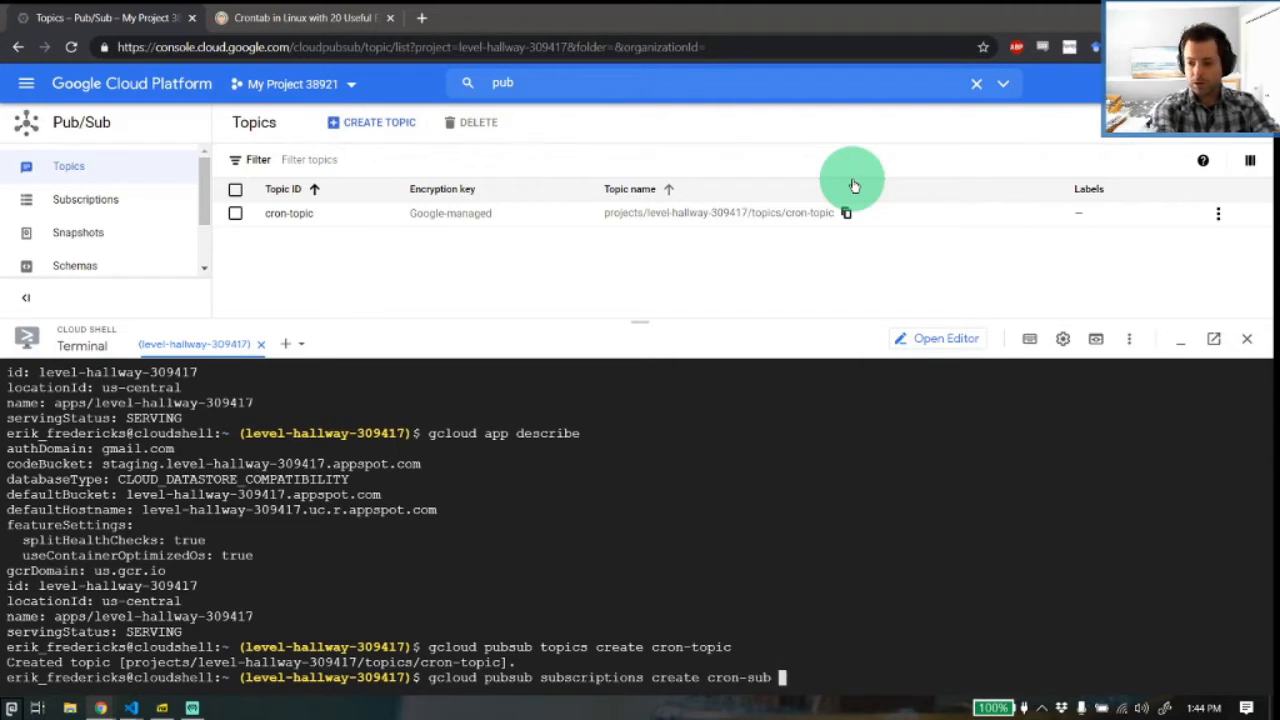
pyautogui.write('--topic cron-topic')
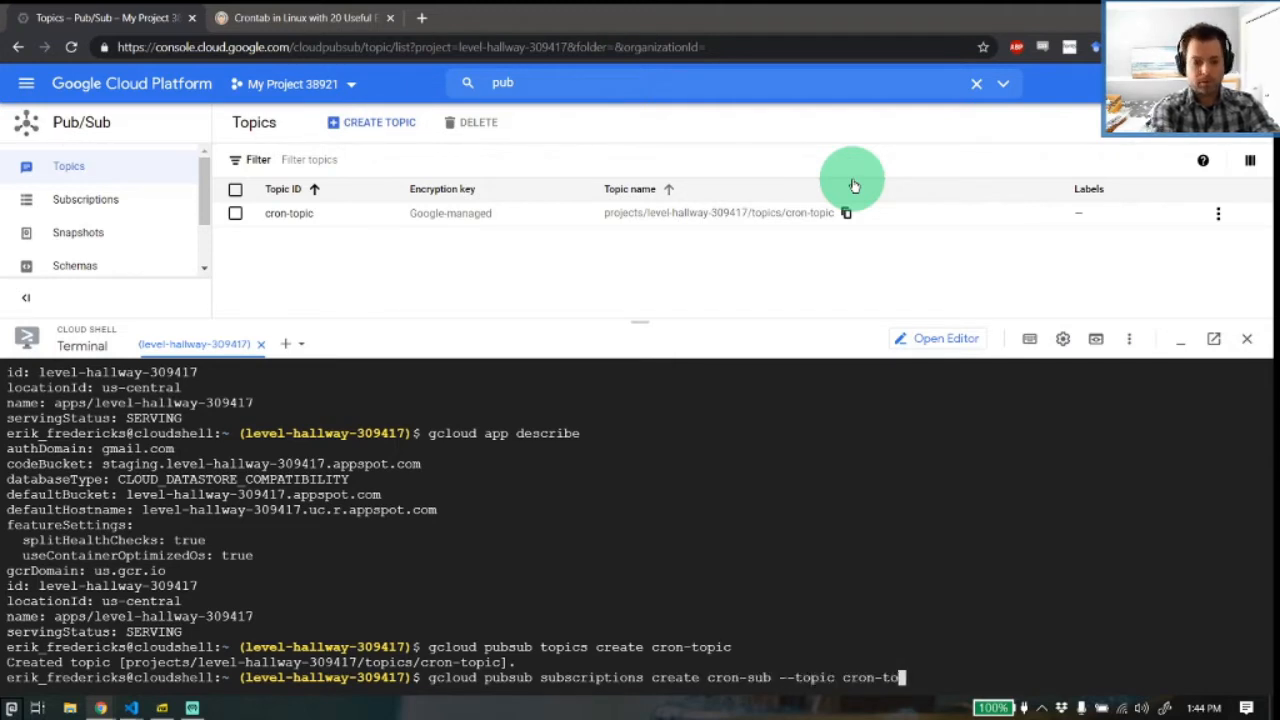
pyautogui.press('Return')
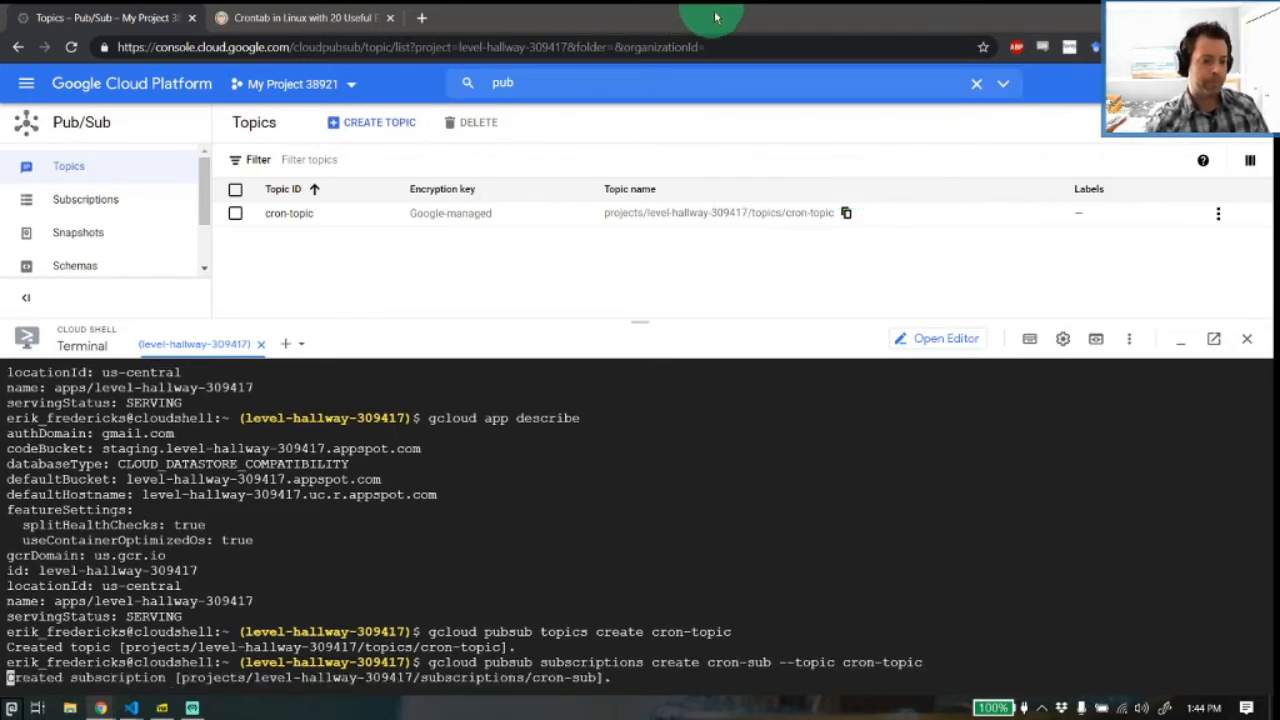
pyautogui.click(133, 212)
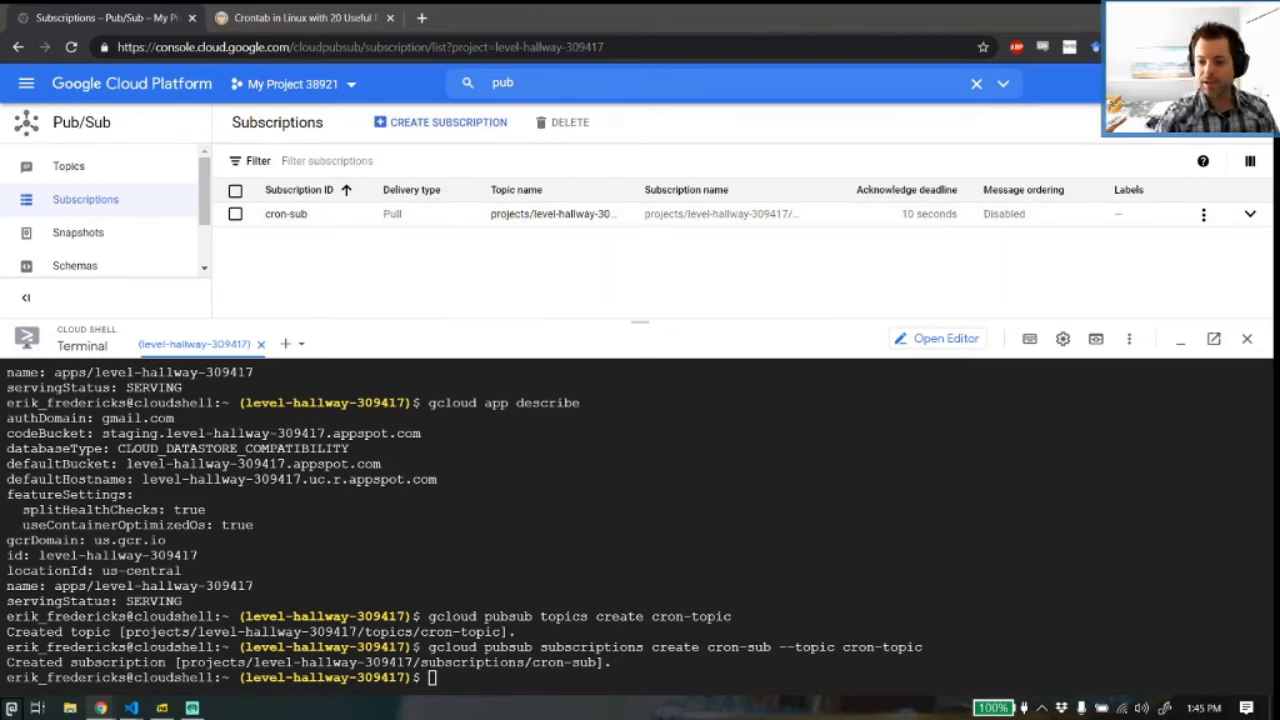
# Search the console for "sc", open Cloud Scheduler, and start a new job with the Cloud Shell terminal shrunk to show the form.
pyautogui.click(590, 88)
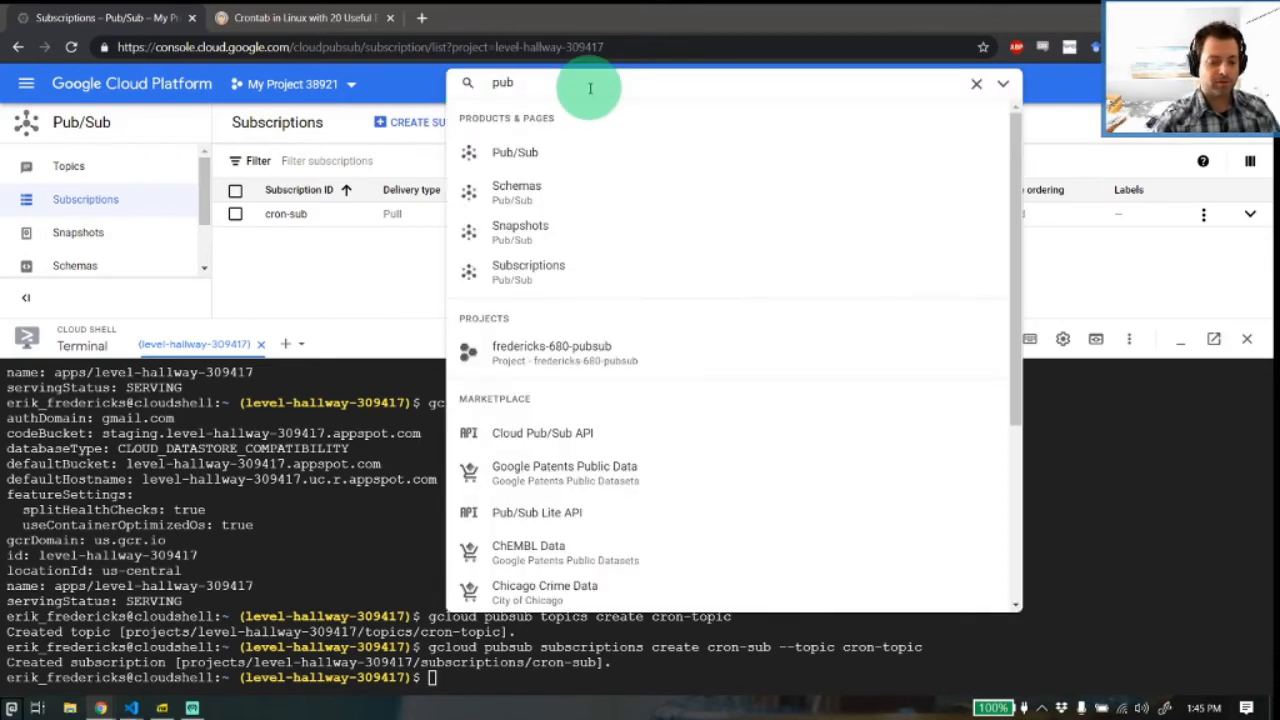
pyautogui.press('BackSpace')
pyautogui.press('BackSpace')
pyautogui.press('BackSpace')
pyautogui.write('sc')
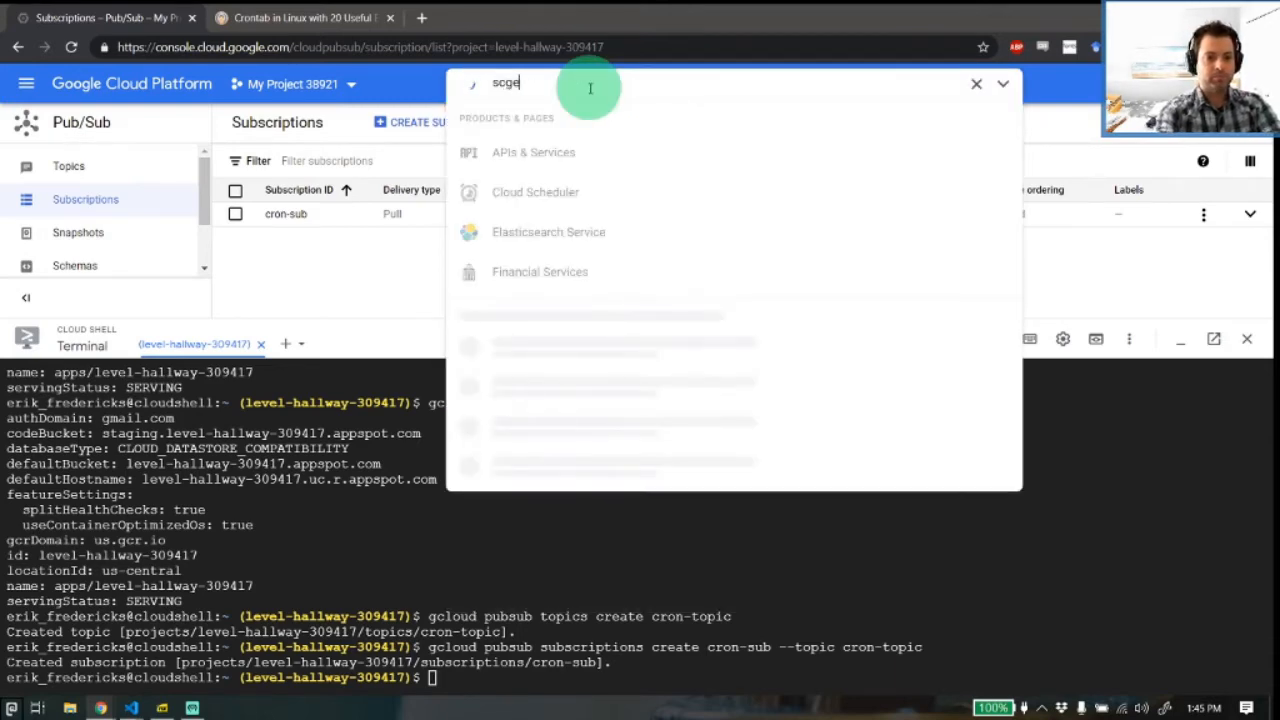
pyautogui.press('Down')
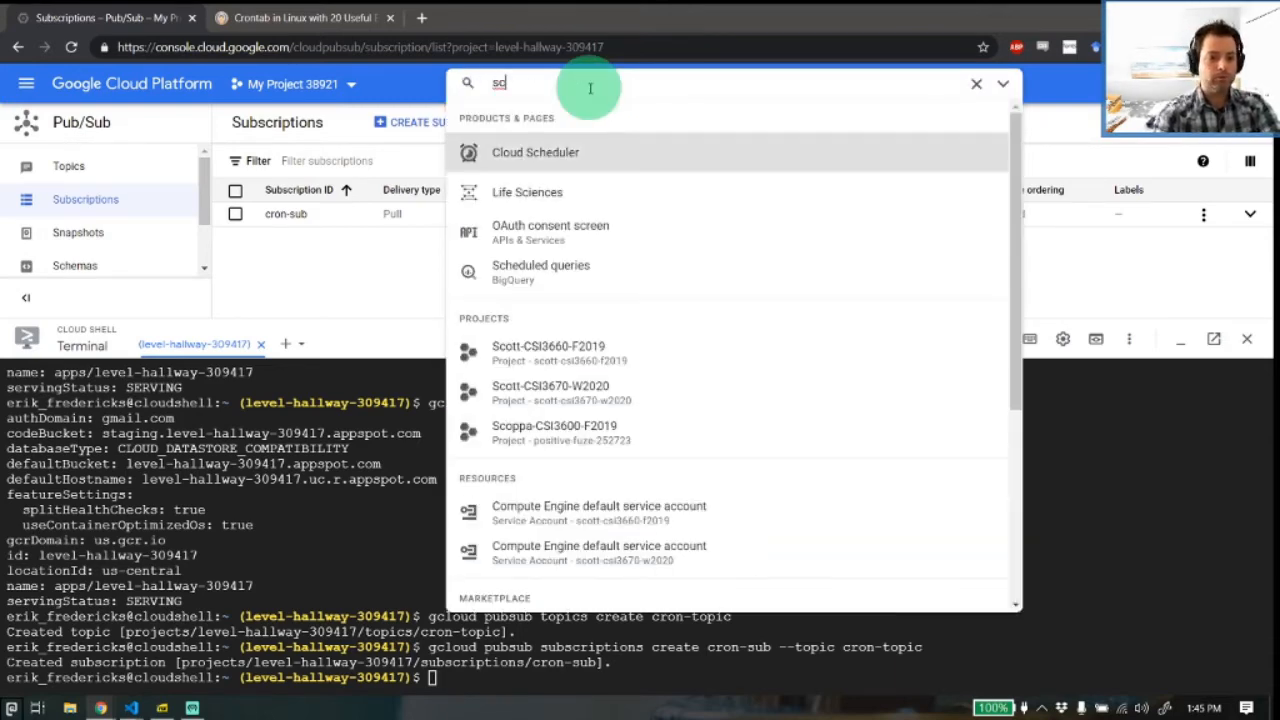
pyautogui.press('Return')
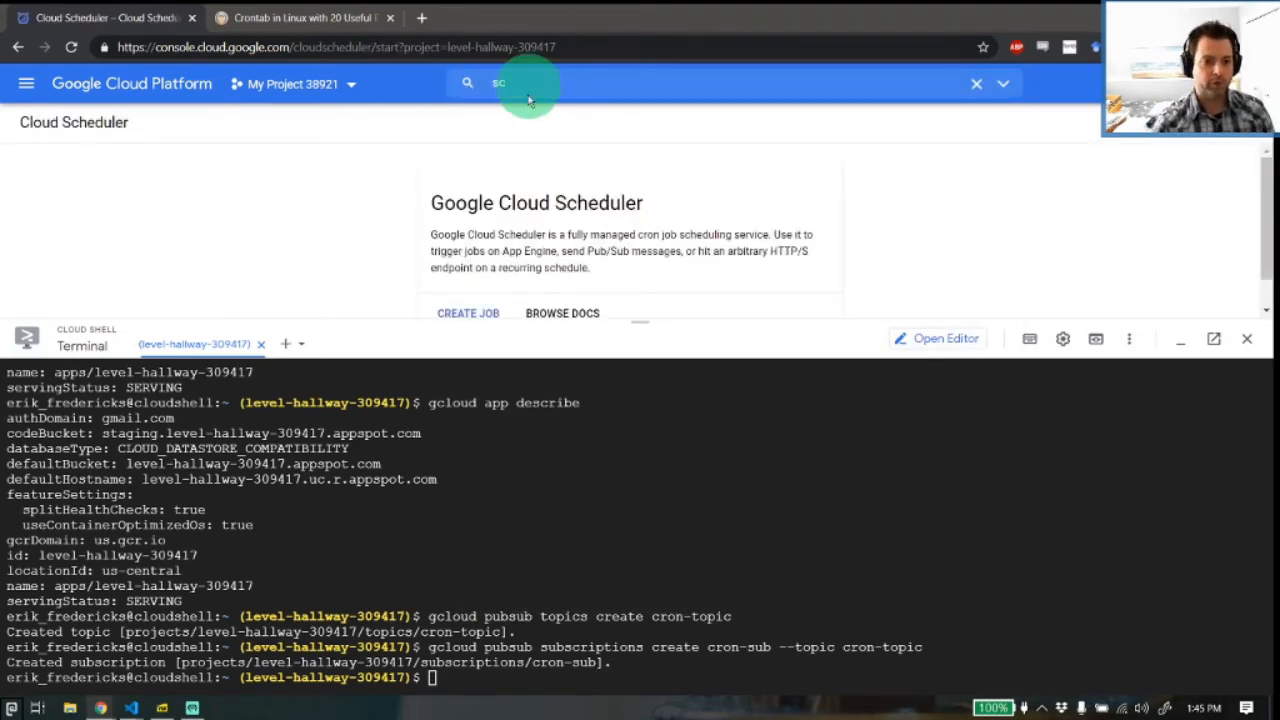
pyautogui.click(485, 313)
pyautogui.moveTo(636, 320); pyautogui.dragTo(657, 557)
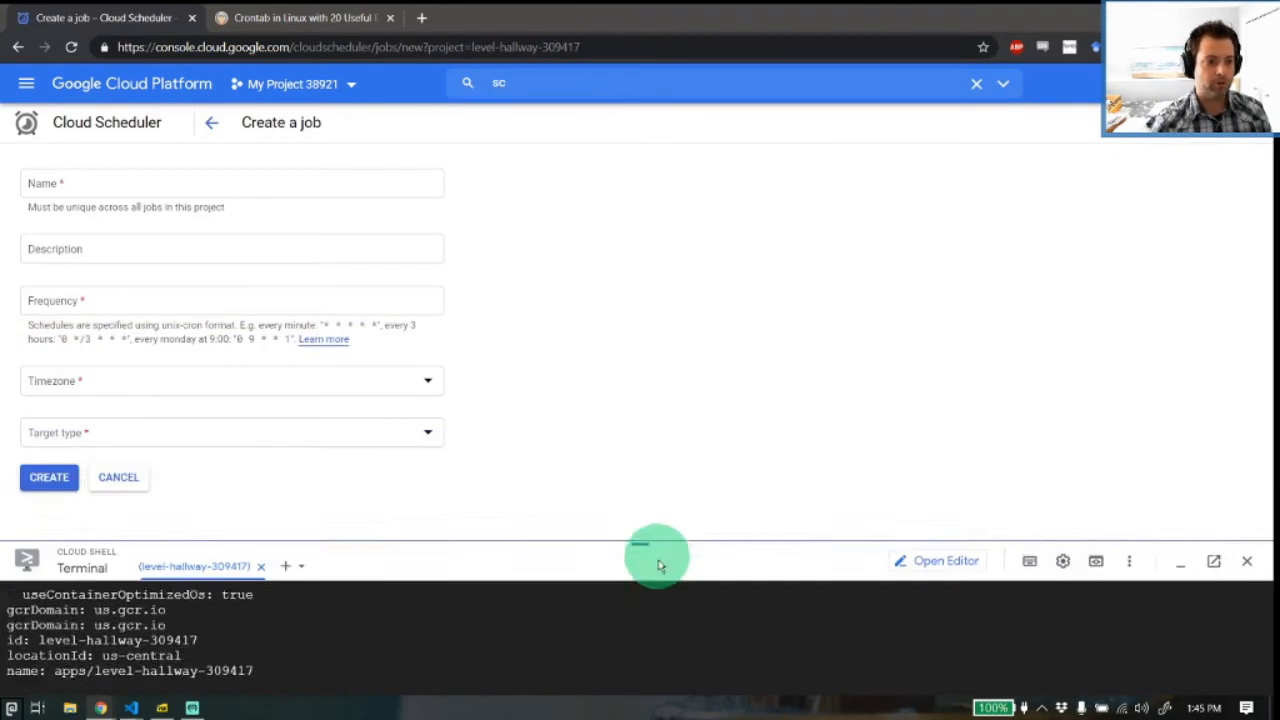
# Name the job cis680-scheduler-demo and enter the description "blahhhhhhhh why does app engine already exist".
pyautogui.click(288, 195)
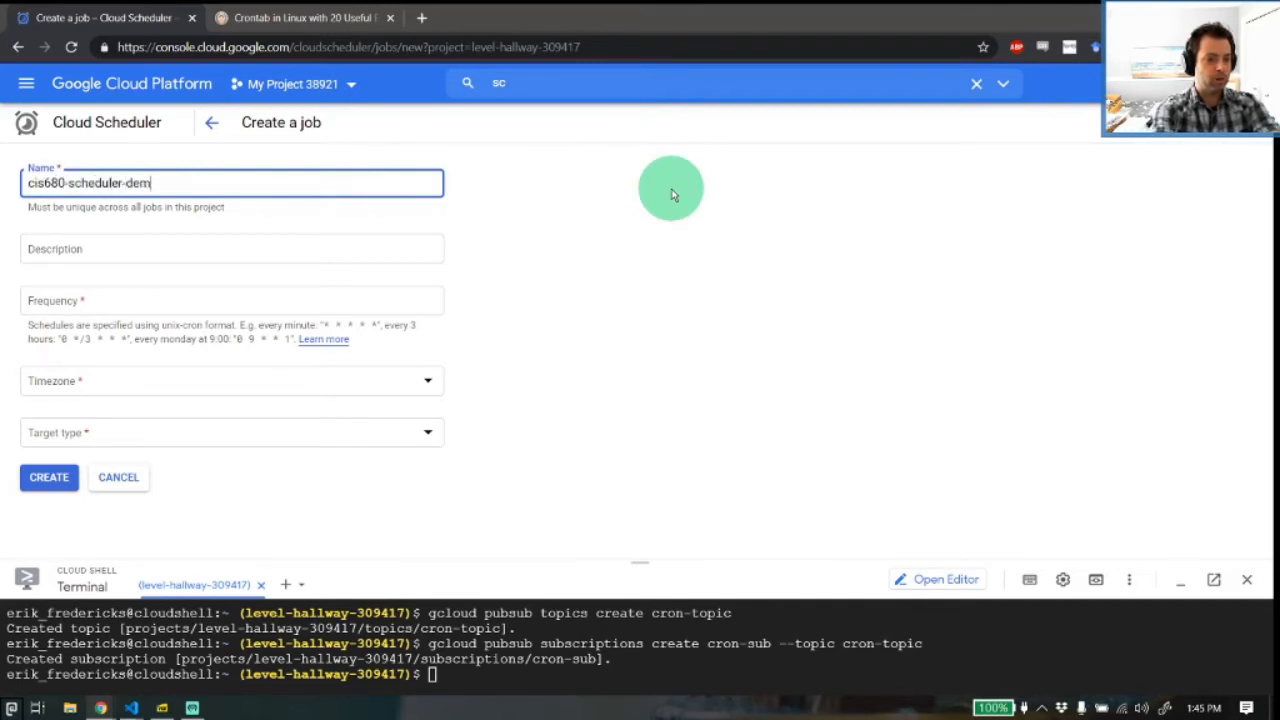
pyautogui.write('o')
pyautogui.press('Tab')
pyautogui.write('blahhhhh')
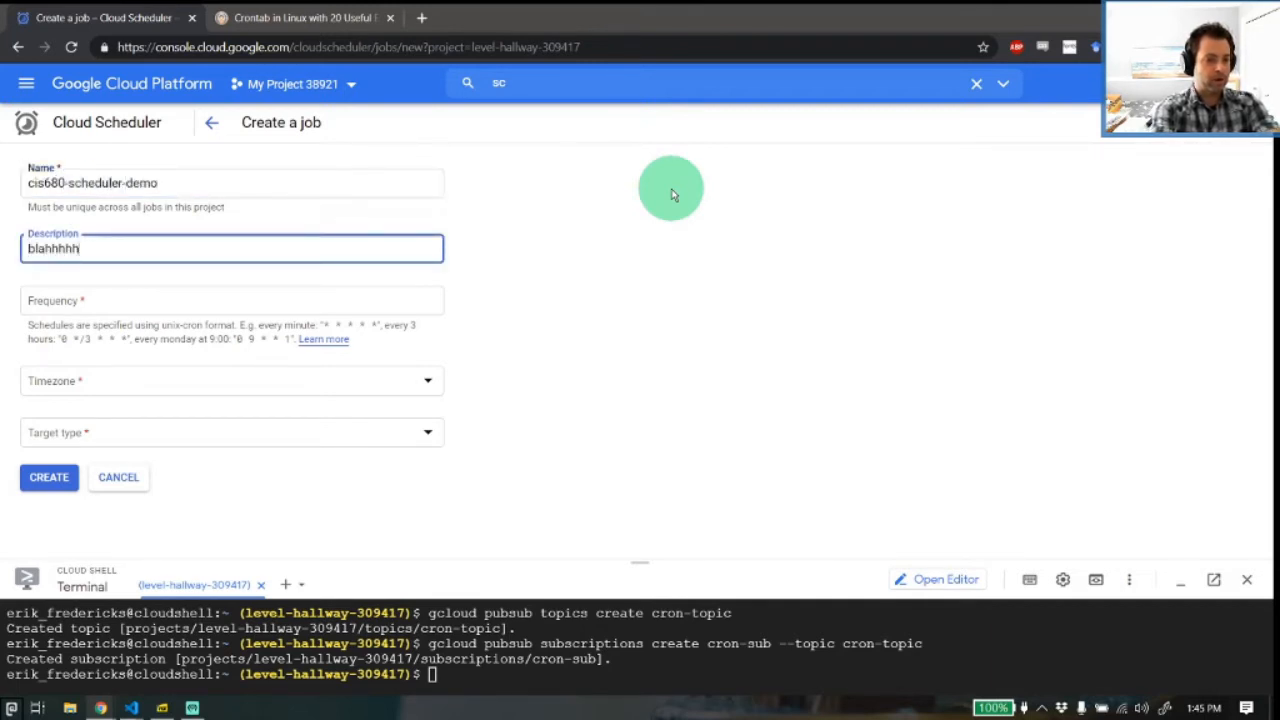
pyautogui.write('hhh why does app engine already exist')
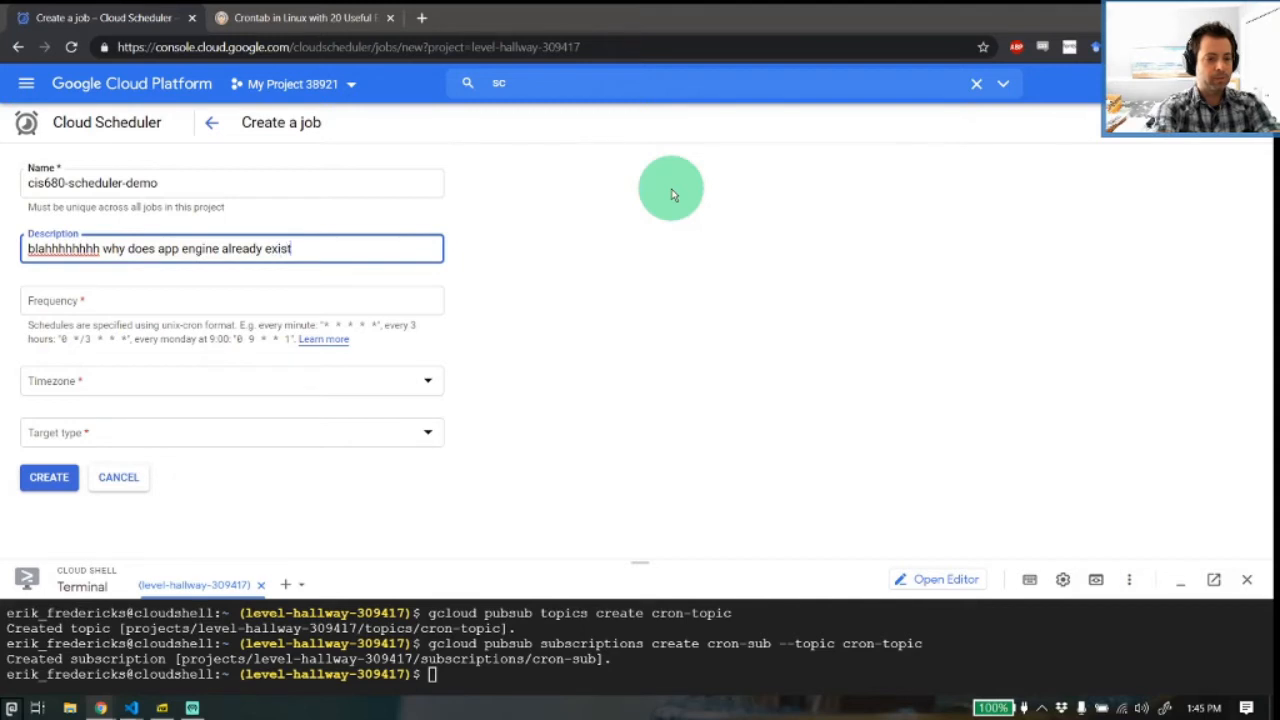
pyautogui.press('Tab')
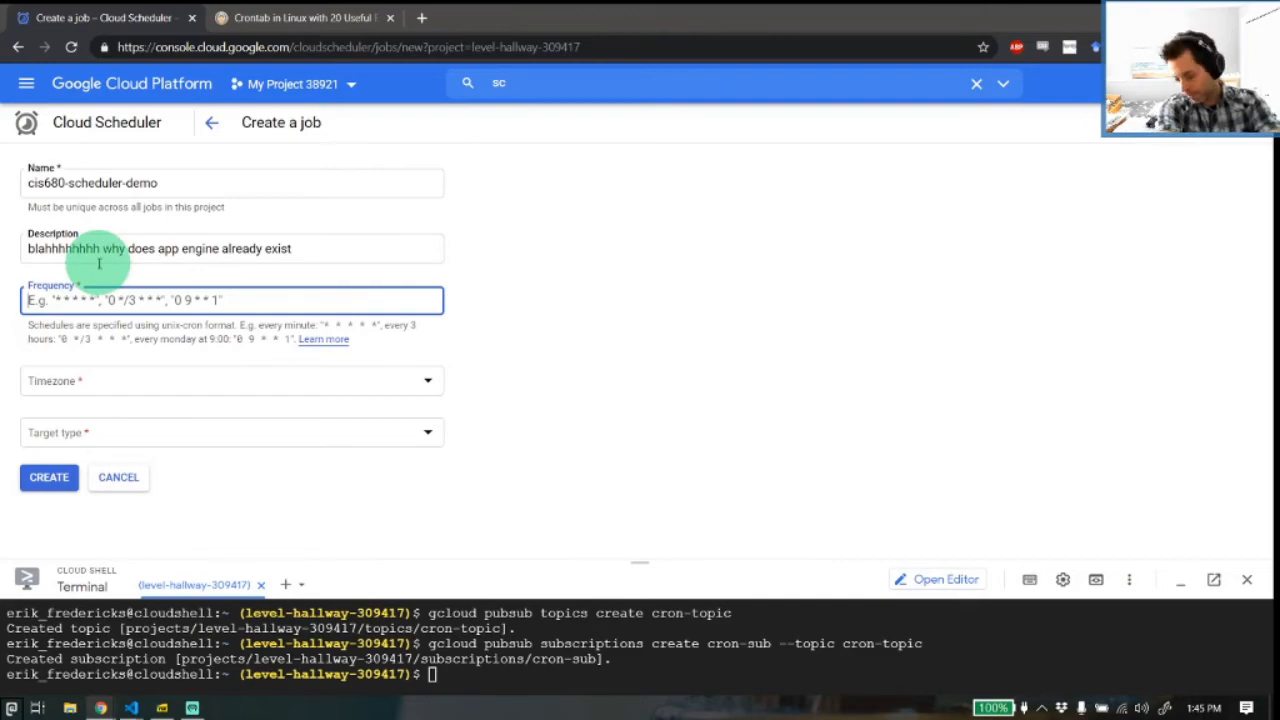
# Check the Linux crontab syntax diagram on the tecadmin.net page and set the job's frequency to "* * * * *".
pyautogui.click(310, 17)
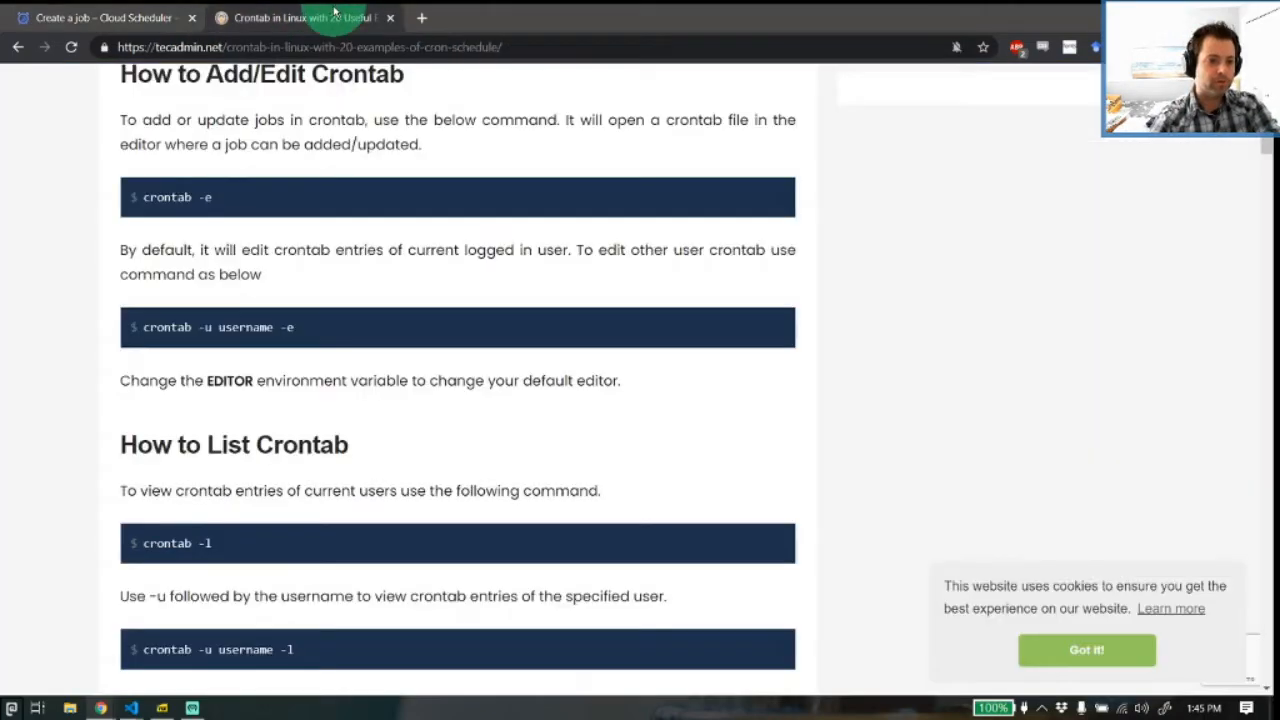
pyautogui.scroll(3, 388, 447)
pyautogui.scroll(10, 388, 447)
pyautogui.scroll(-4, 395, 445)
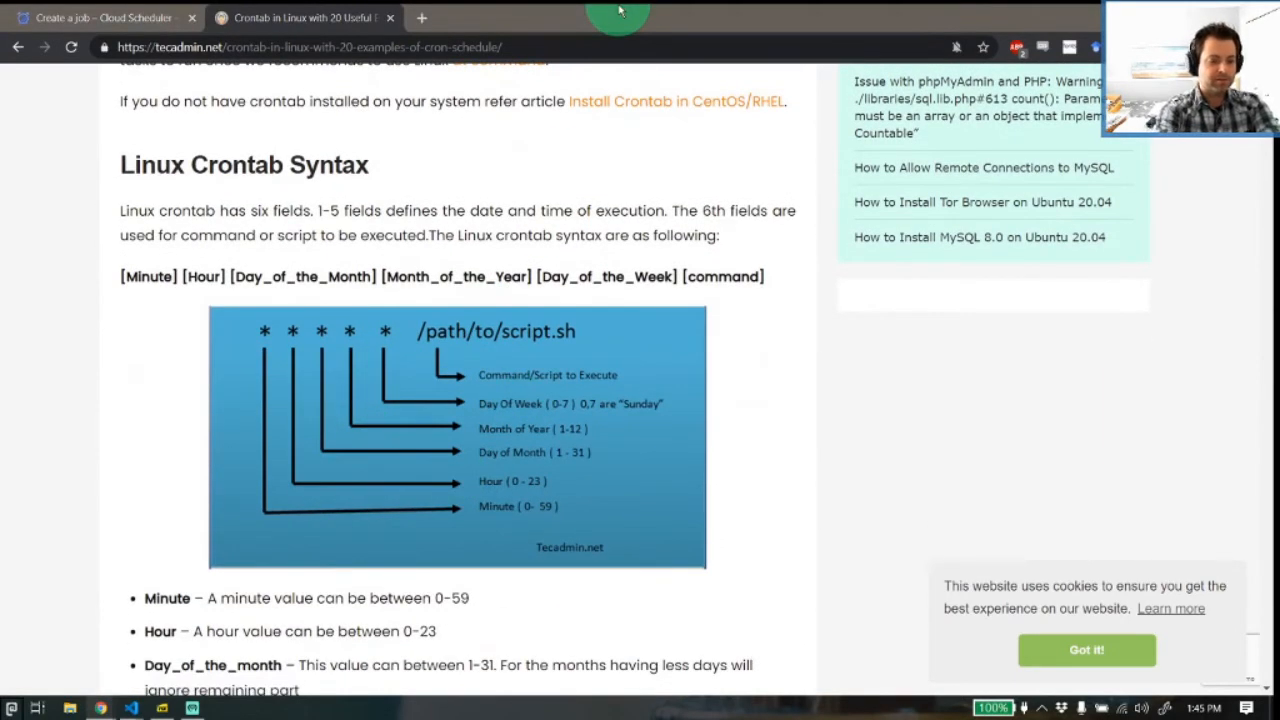
pyautogui.hotkey('alt', 'Tab')
pyautogui.hotkey('ctrl', 'shift', 'Tab')
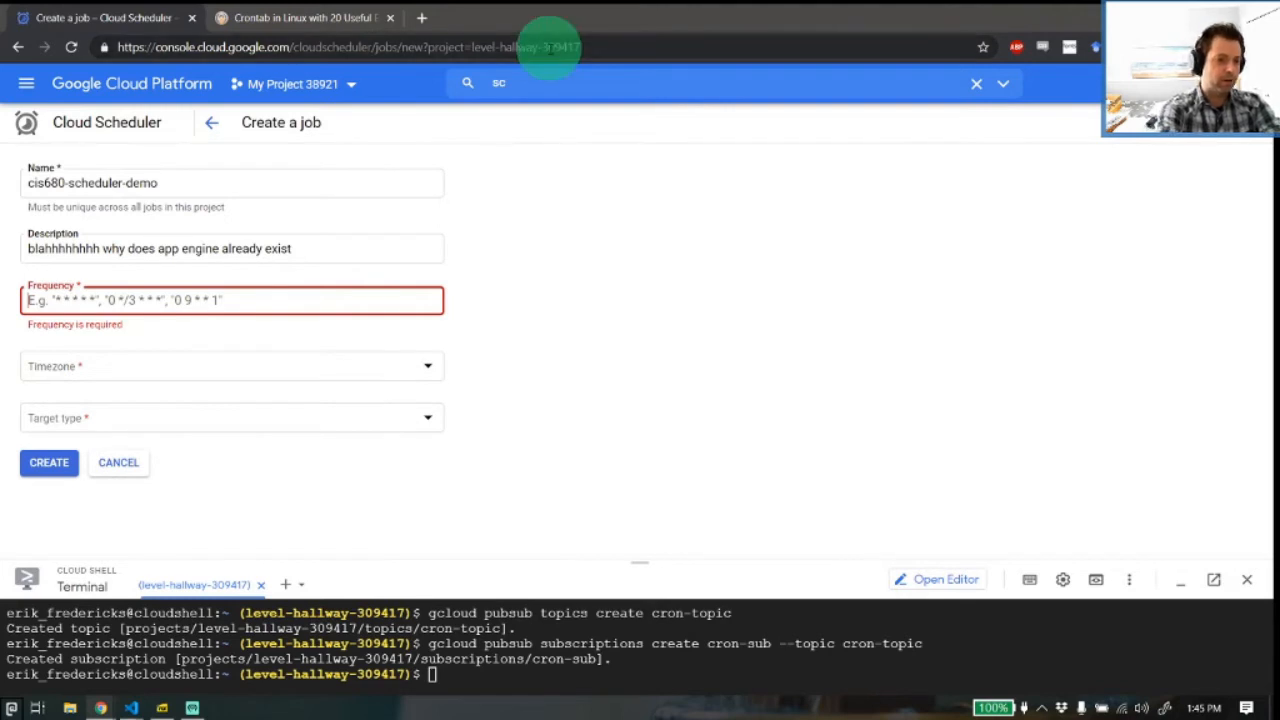
pyautogui.write('* * * * *')
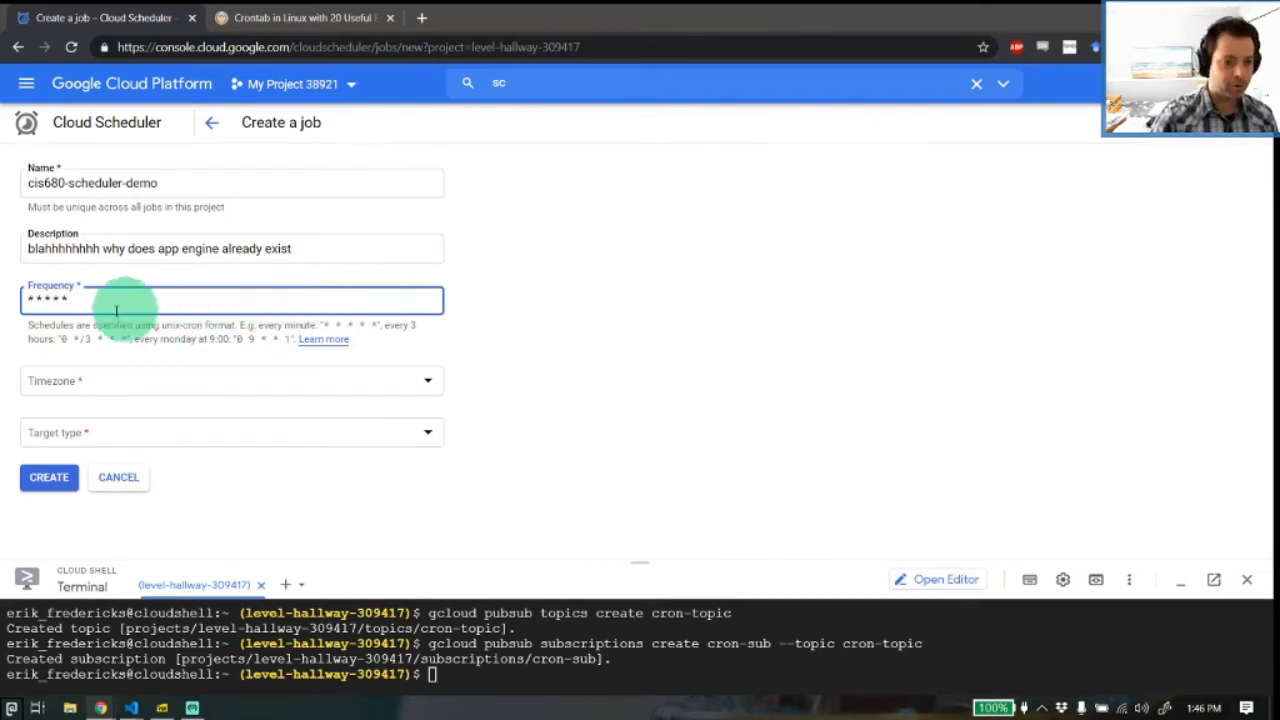
# Try to find the job's timezone by searching the country list for "us" and "central".
pyautogui.click(214, 382)
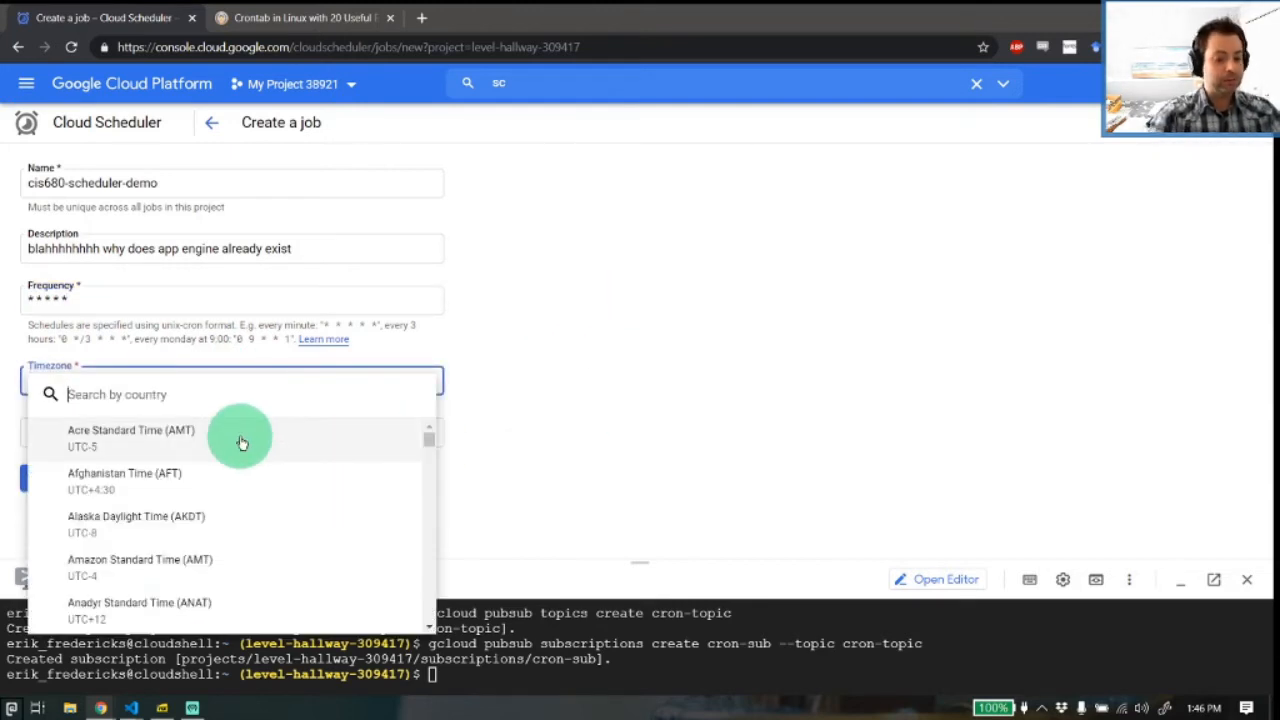
pyautogui.write('us')
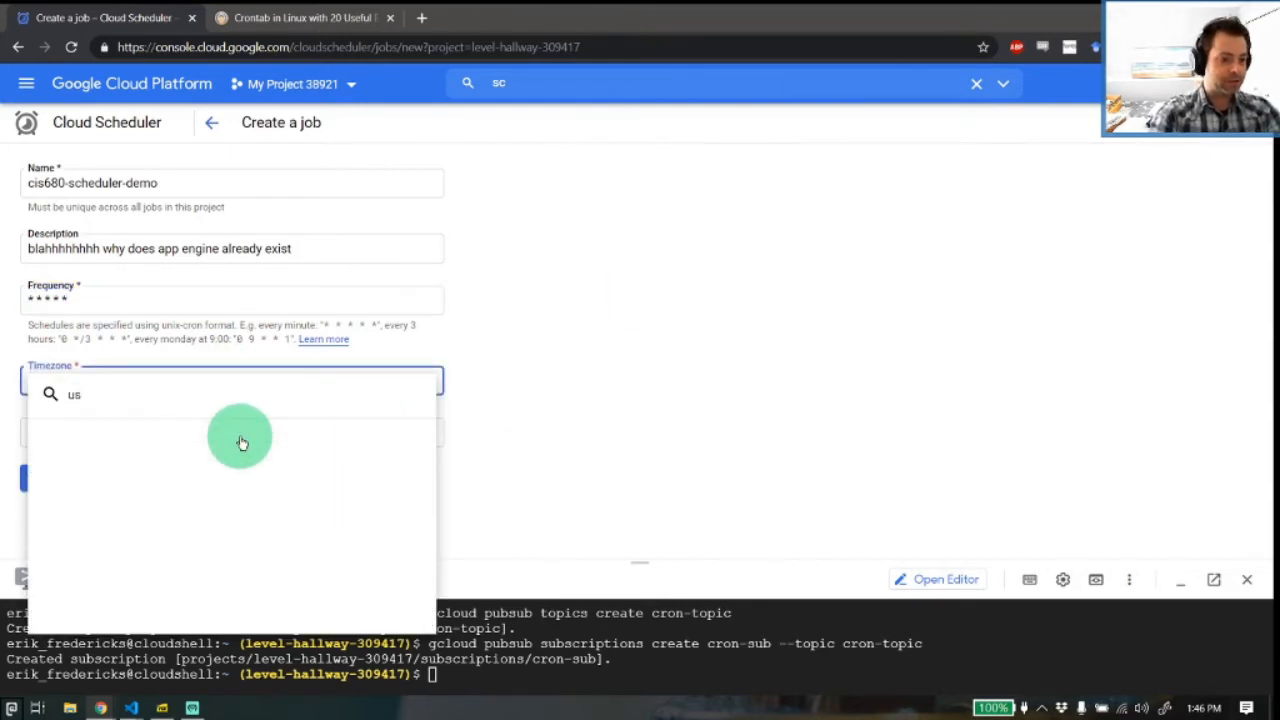
pyautogui.hotkey('ctrl', '+')
pyautogui.hotkey('ctrl', '-')
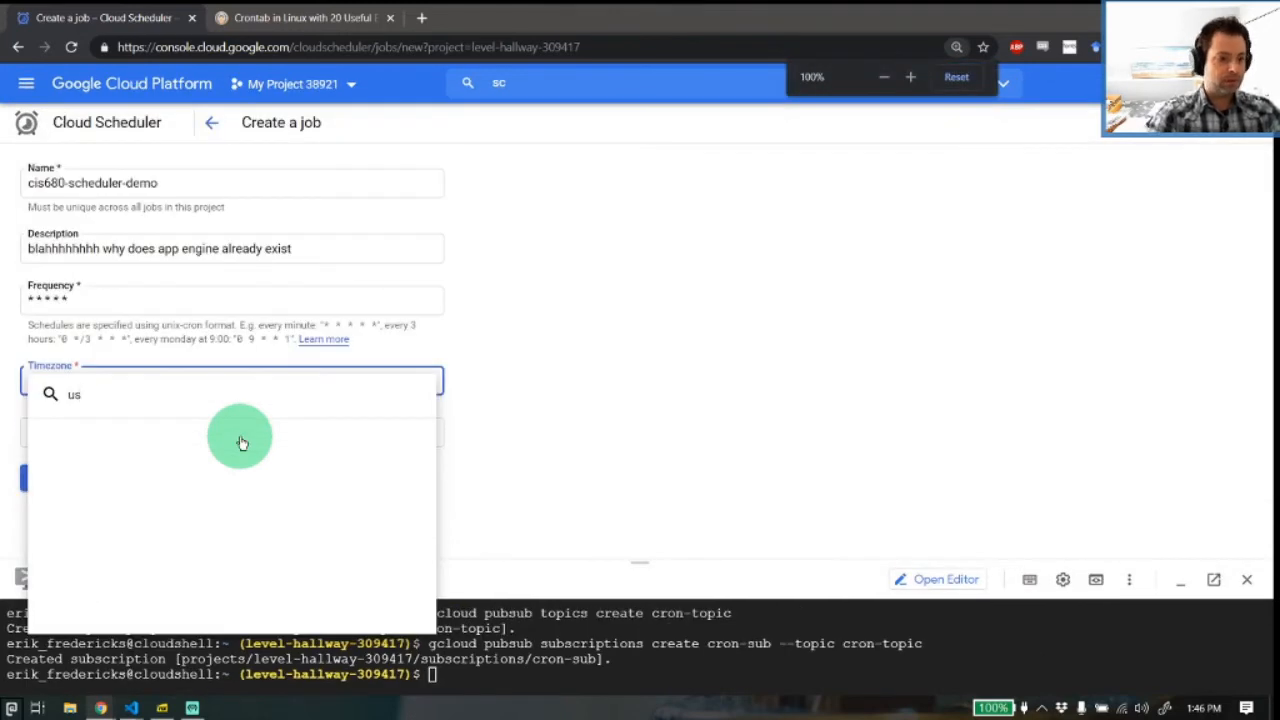
pyautogui.press('BackSpace')
pyautogui.press('BackSpace')
pyautogui.write('central')
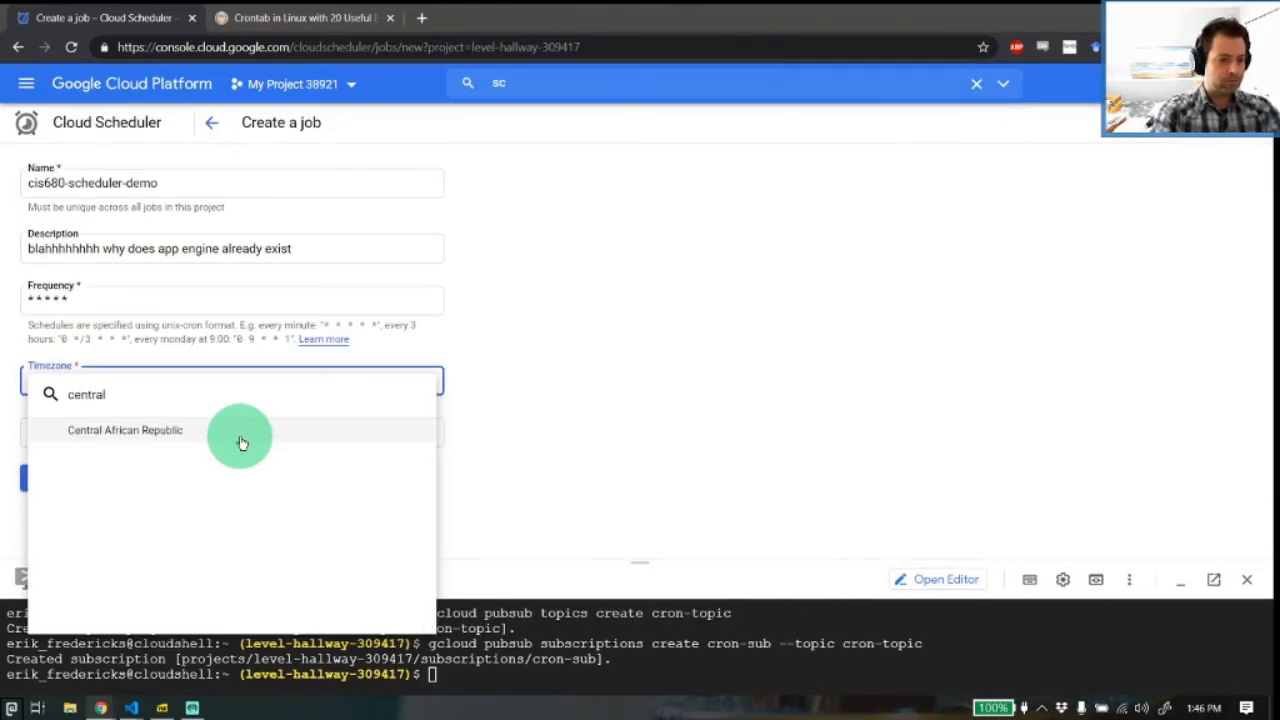
pyautogui.click(241, 442)
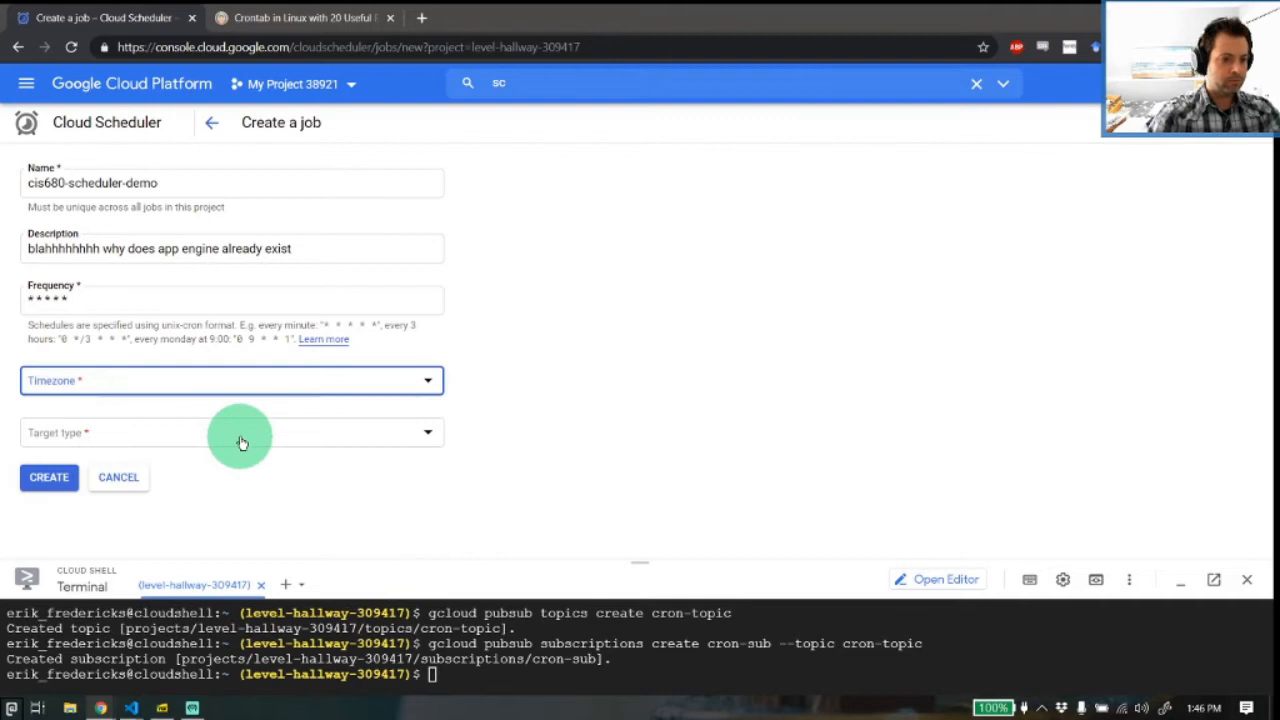
# Set the job's timezone to Eastern Standard Time (EST), UTC-5 (Cancun), from the unfiltered timezone list.
pyautogui.click(243, 381)
pyautogui.scroll(-2, 243, 466)
pyautogui.write('eas')
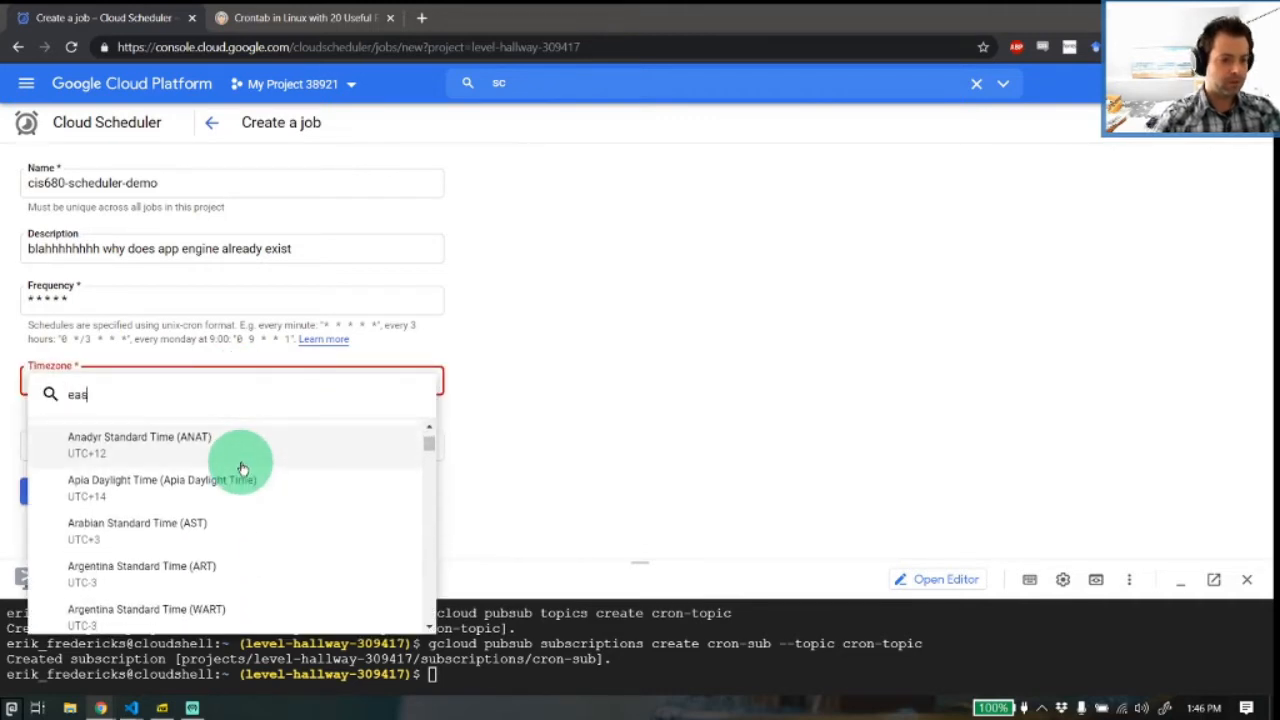
pyautogui.press('BackSpace')
pyautogui.press('BackSpace')
pyautogui.press('BackSpace')
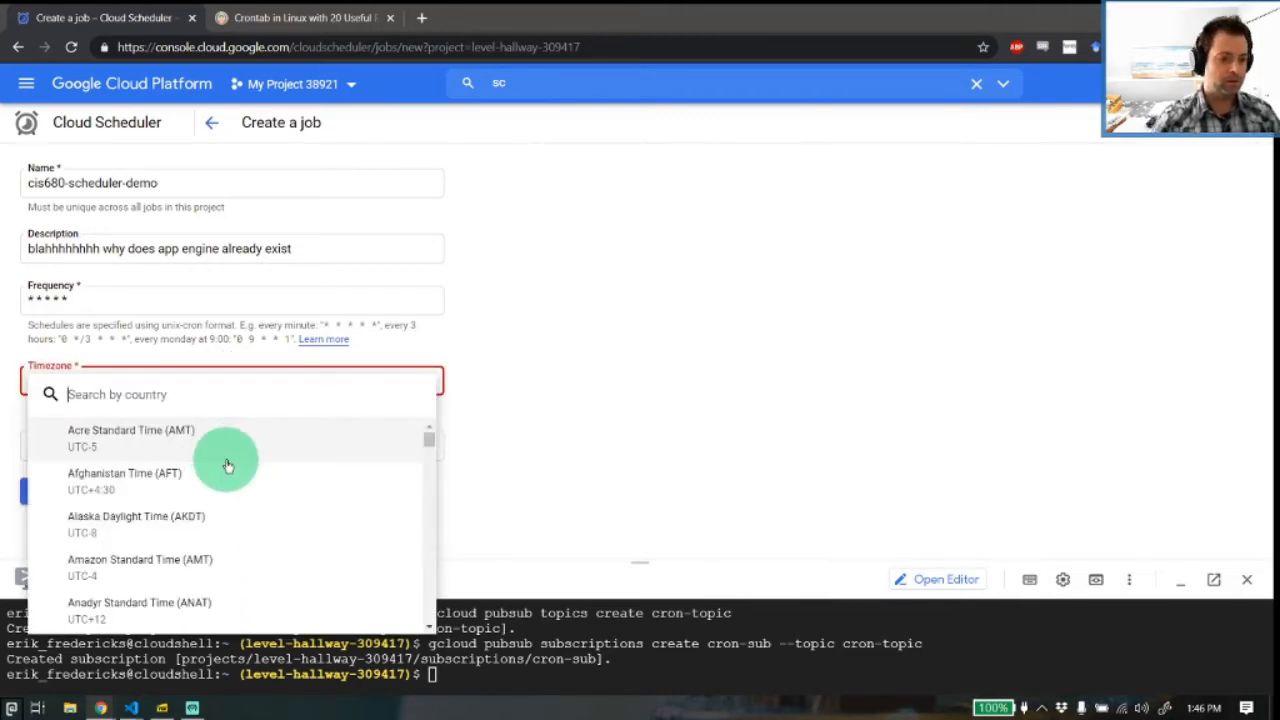
pyautogui.scroll(-5, 225, 463)
pyautogui.scroll(-10, 237, 468)
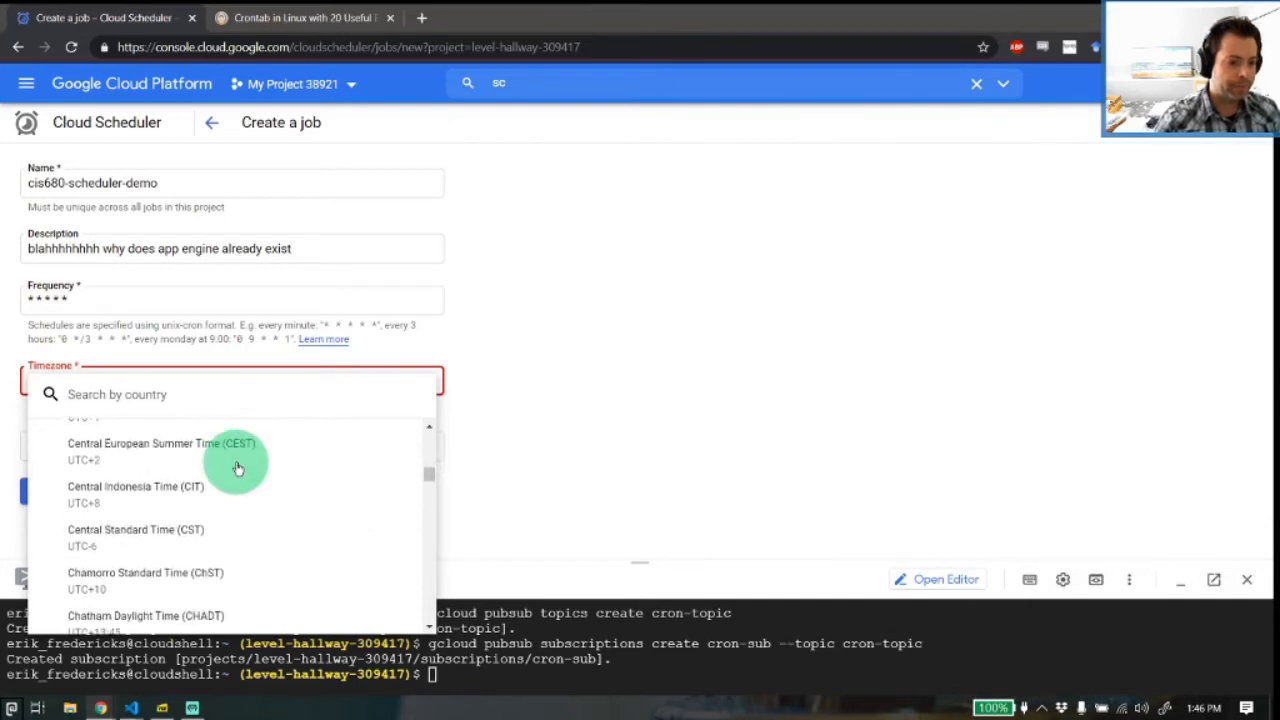
pyautogui.scroll(-5, 171, 520)
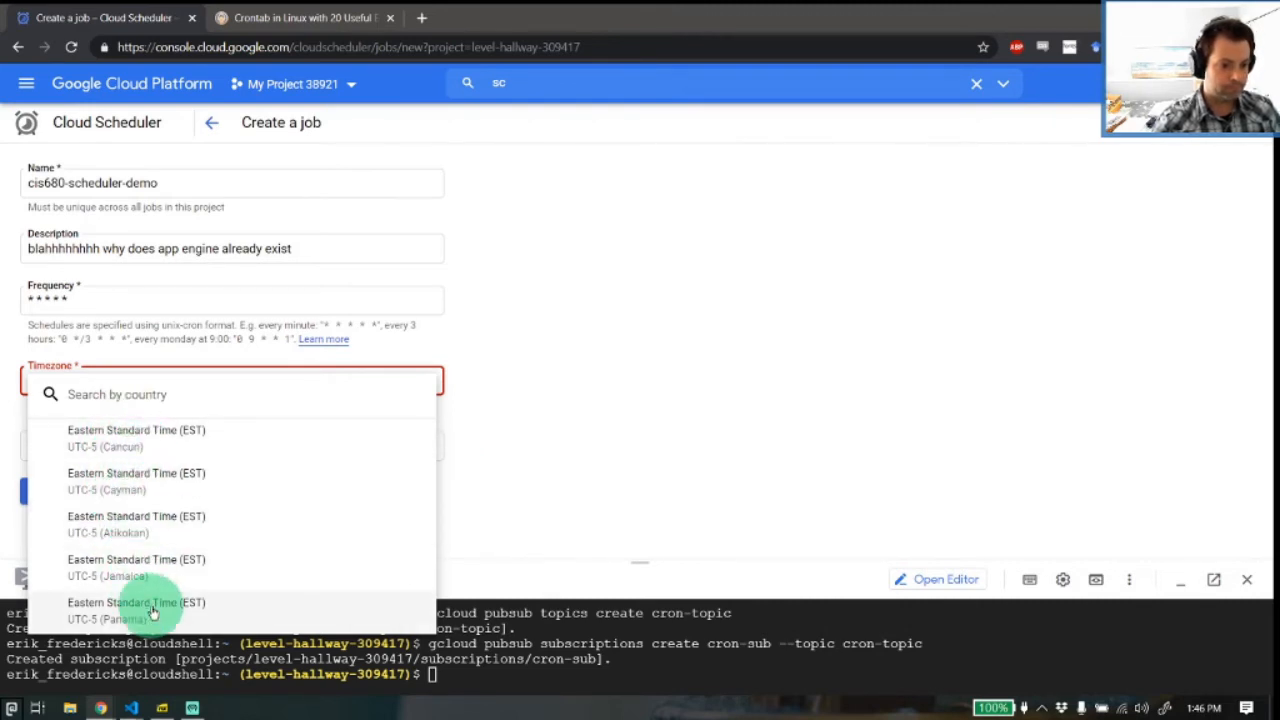
pyautogui.click(129, 447)
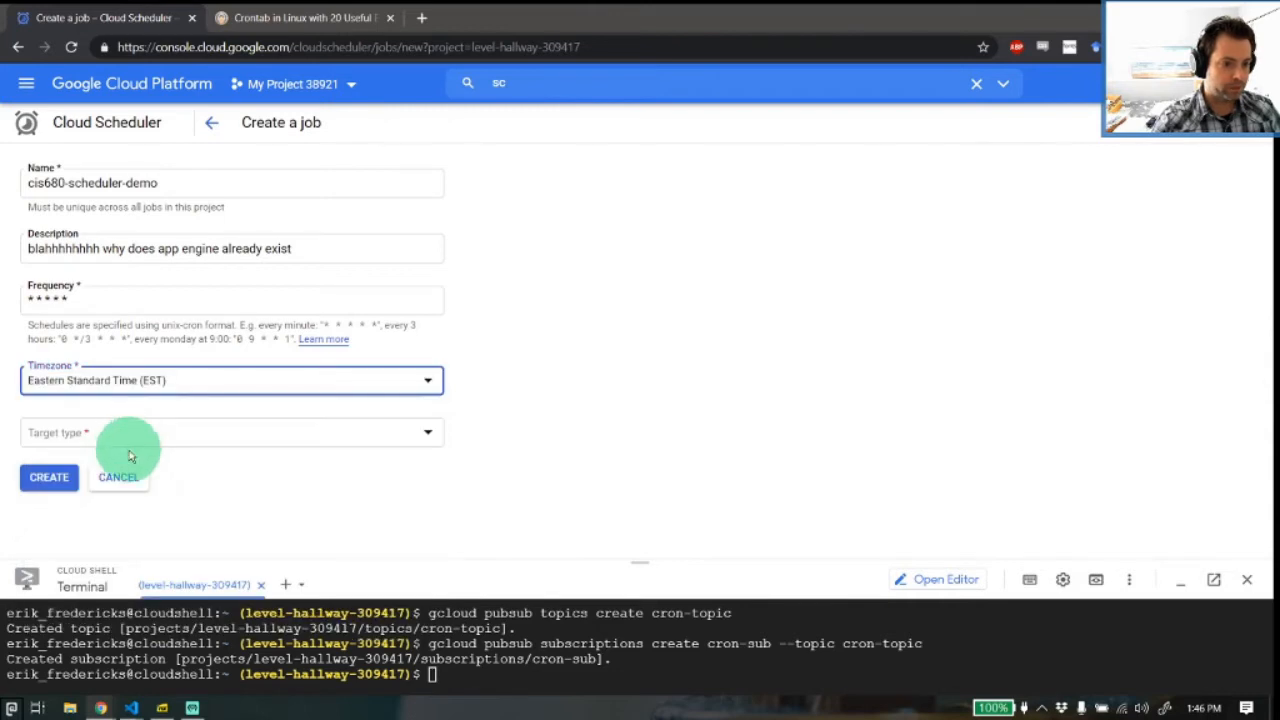
# Set the job's target type to Pub/Sub and enter cron-topic as its topic.
pyautogui.click(129, 440)
pyautogui.click(106, 469)
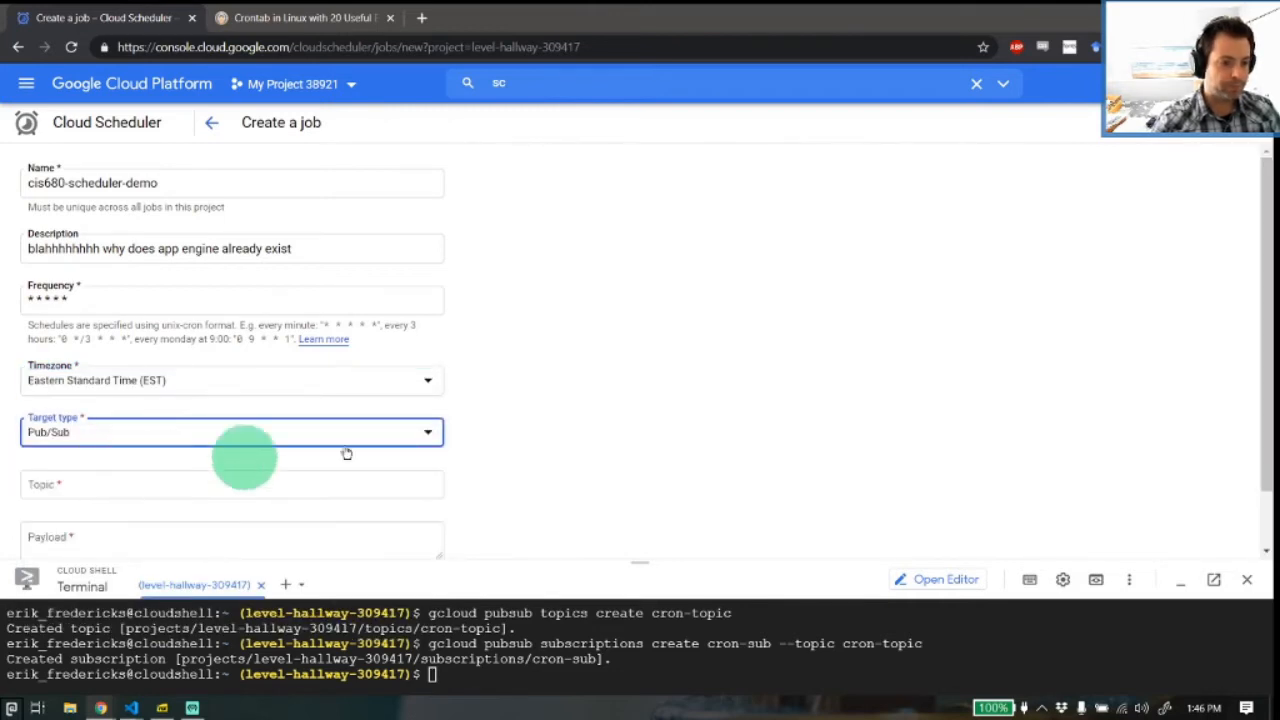
pyautogui.scroll(-1, 350, 430)
pyautogui.click(279, 411)
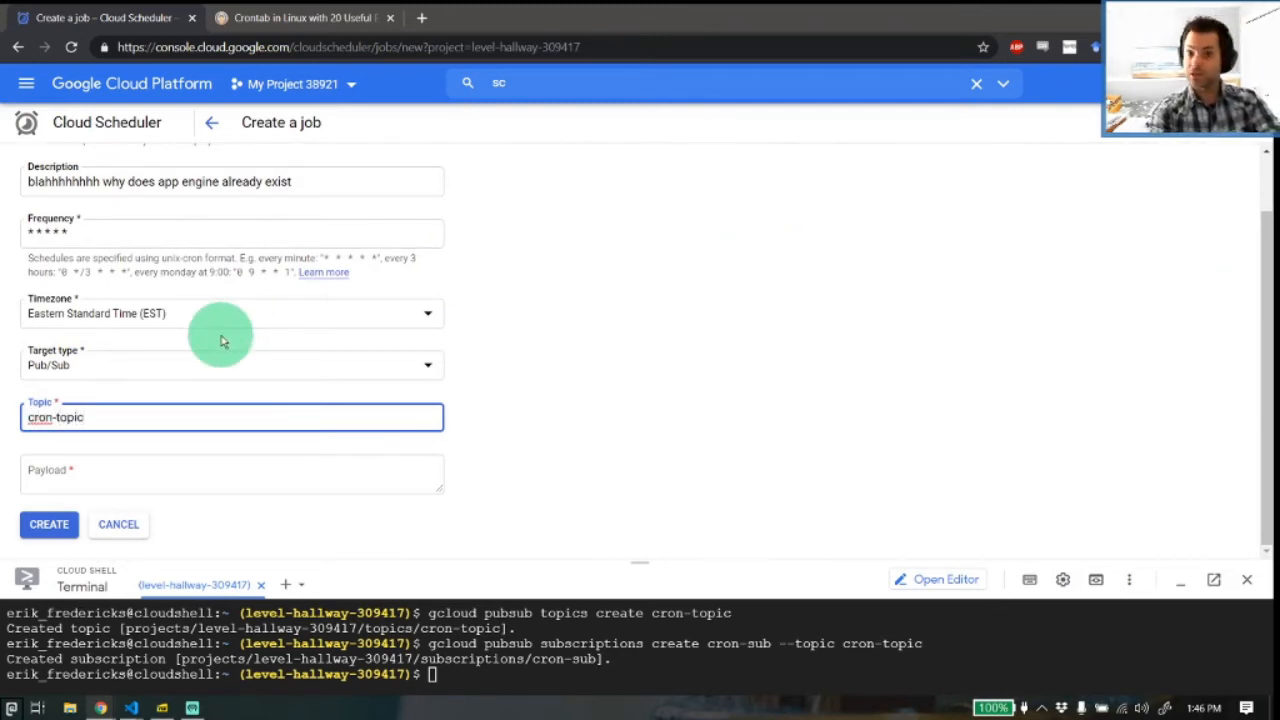
# Create the job with the payload "hello there cis680 hope you've enjoyed the class this is the fiiiiiinal moduleeeeeee!" and run it immediately.
pyautogui.press('Tab')
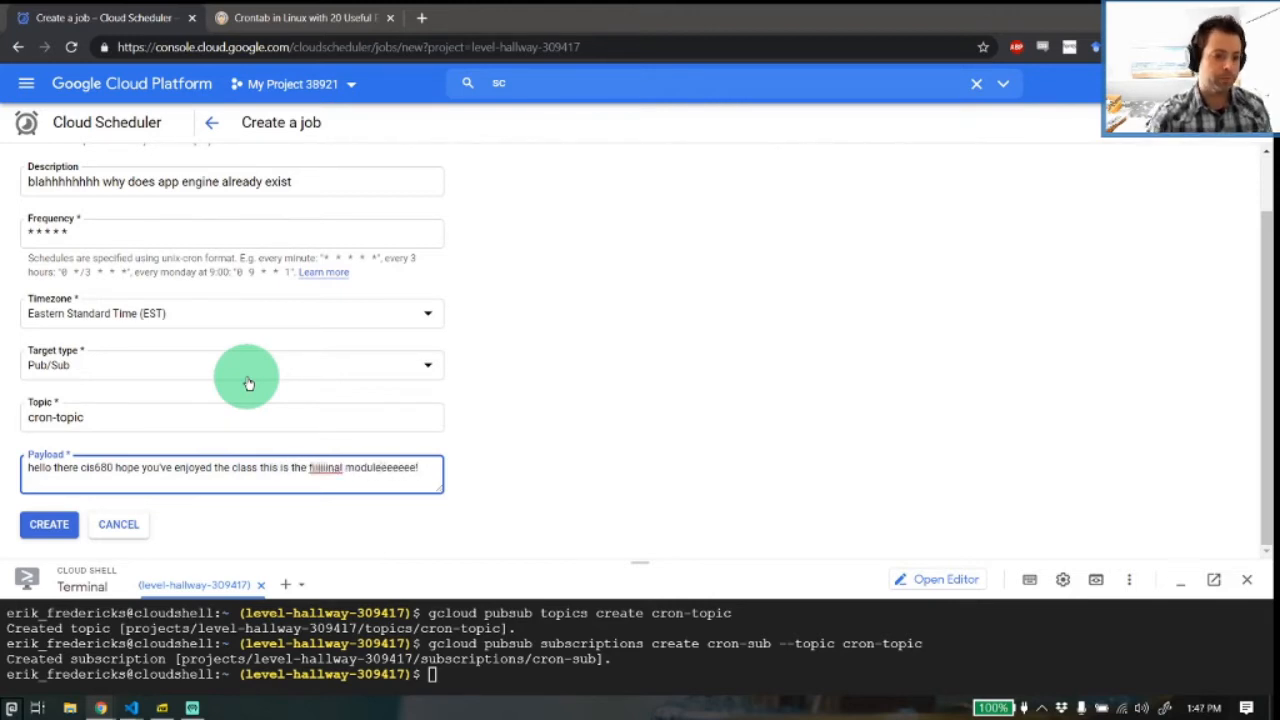
pyautogui.click(49, 523)
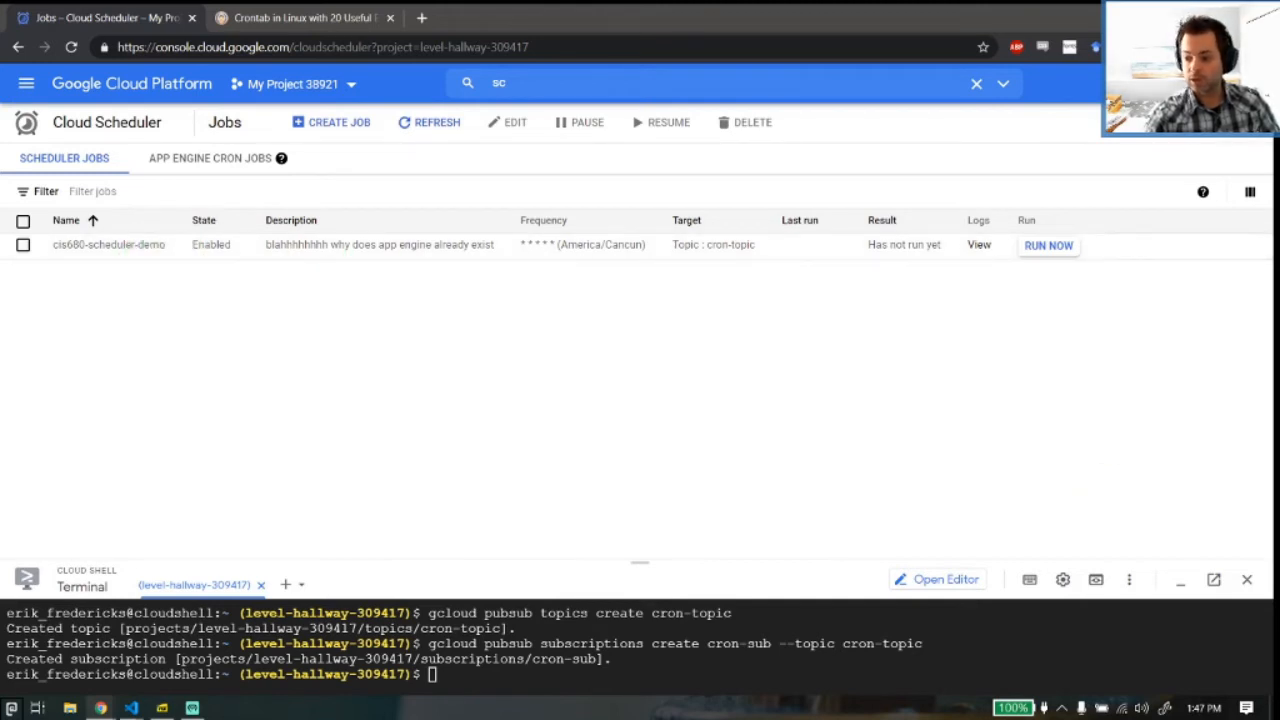
pyautogui.click(1048, 250)
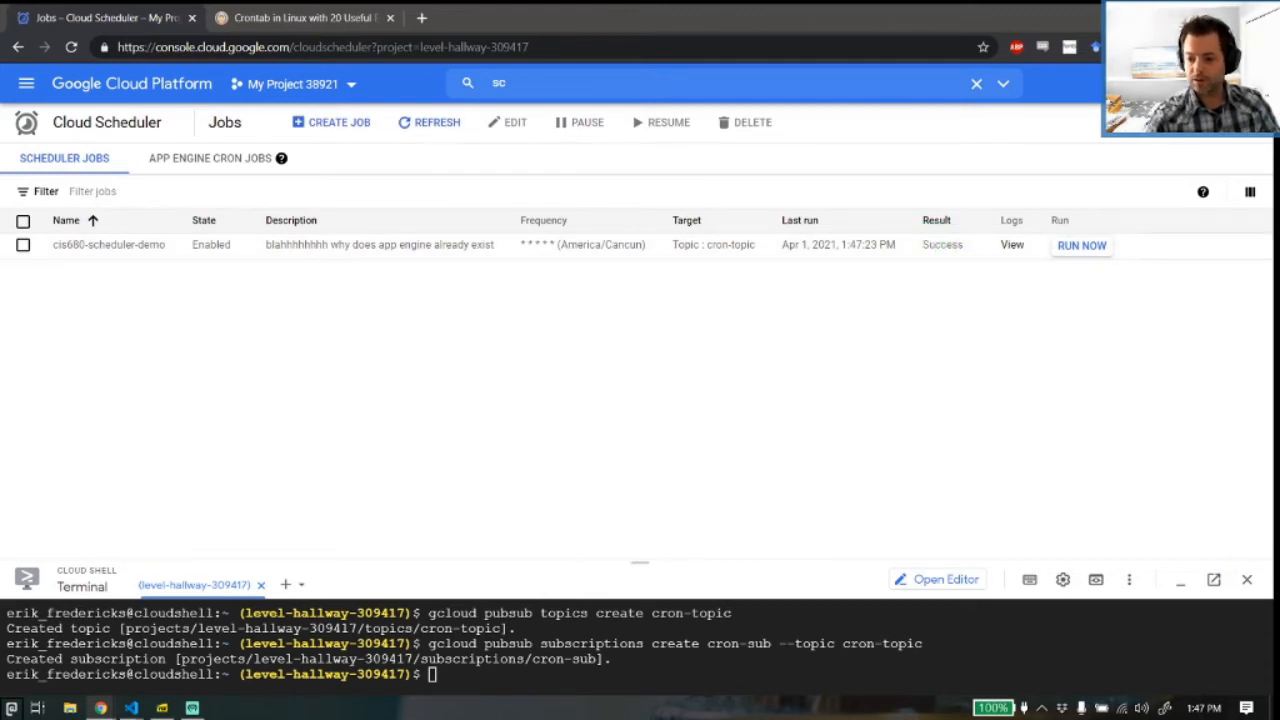
# Open console.cloud.google.com in a new browser tab and place the Cloud Scheduler tab directly beside it.
pyautogui.click(422, 19)
pyautogui.write('console.cloud.google.com')
pyautogui.press('Return')
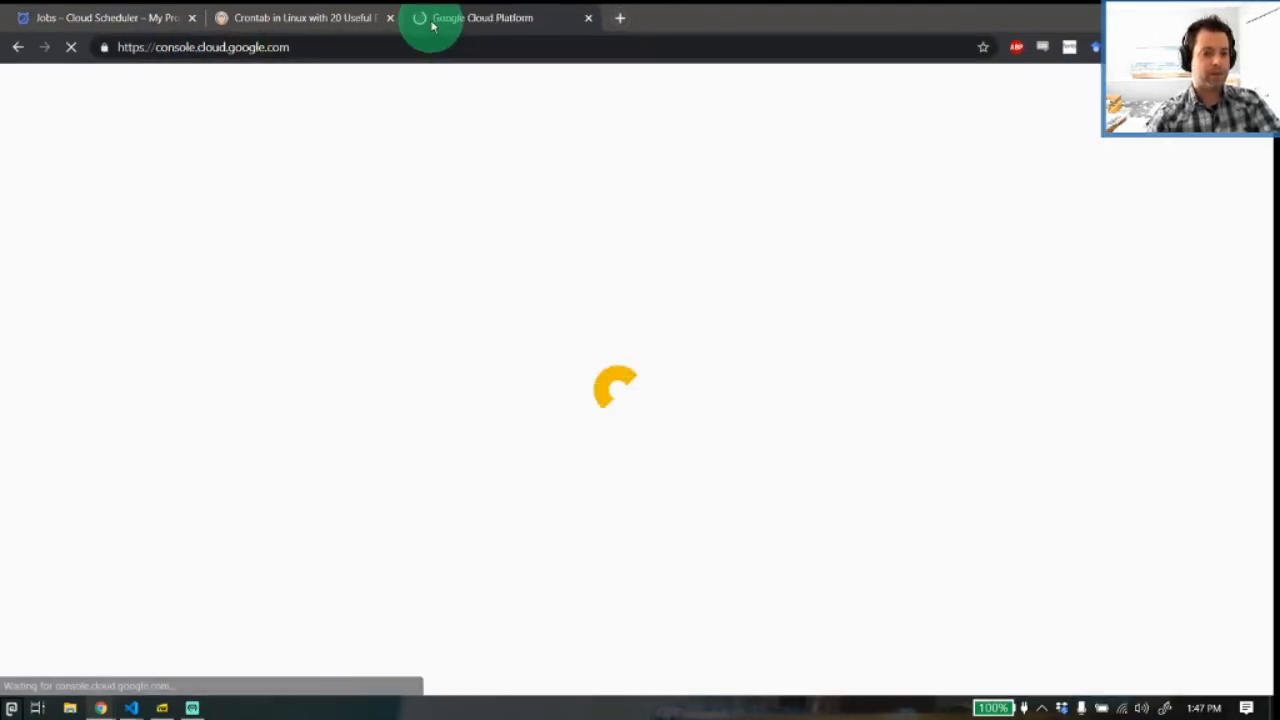
pyautogui.moveTo(40, 17); pyautogui.dragTo(270, 17)
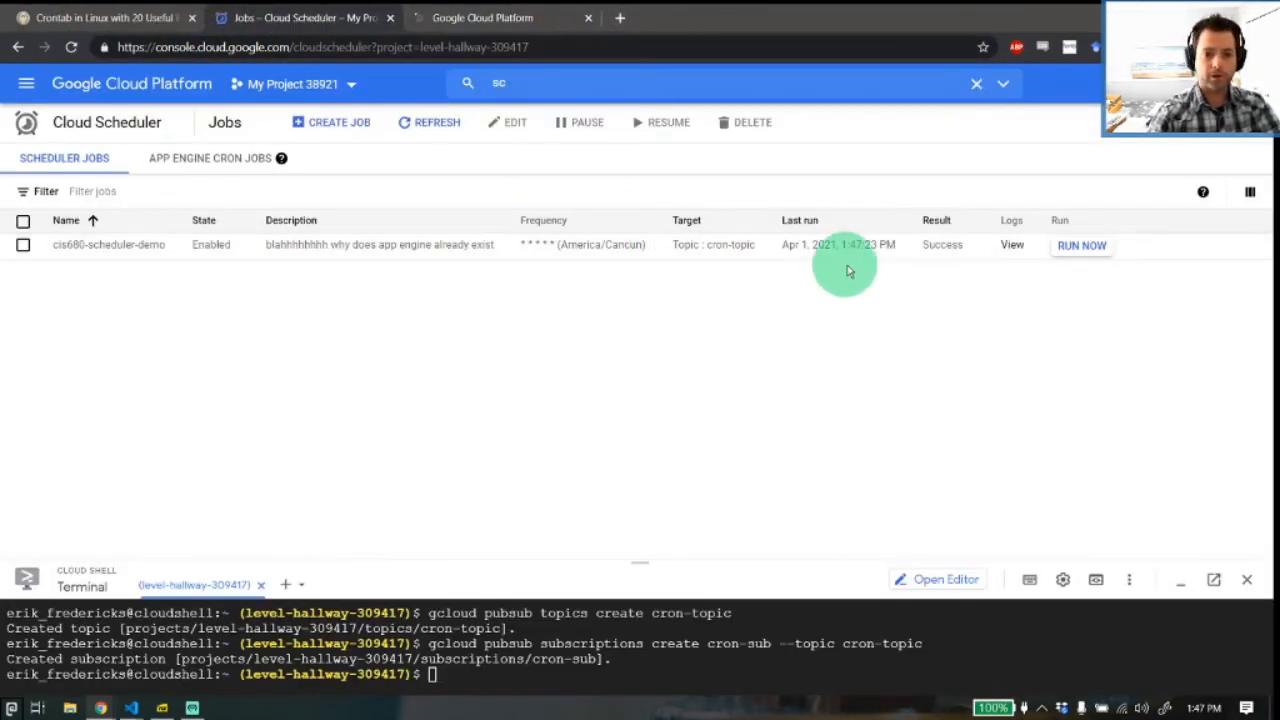
pyautogui.click(428, 16)
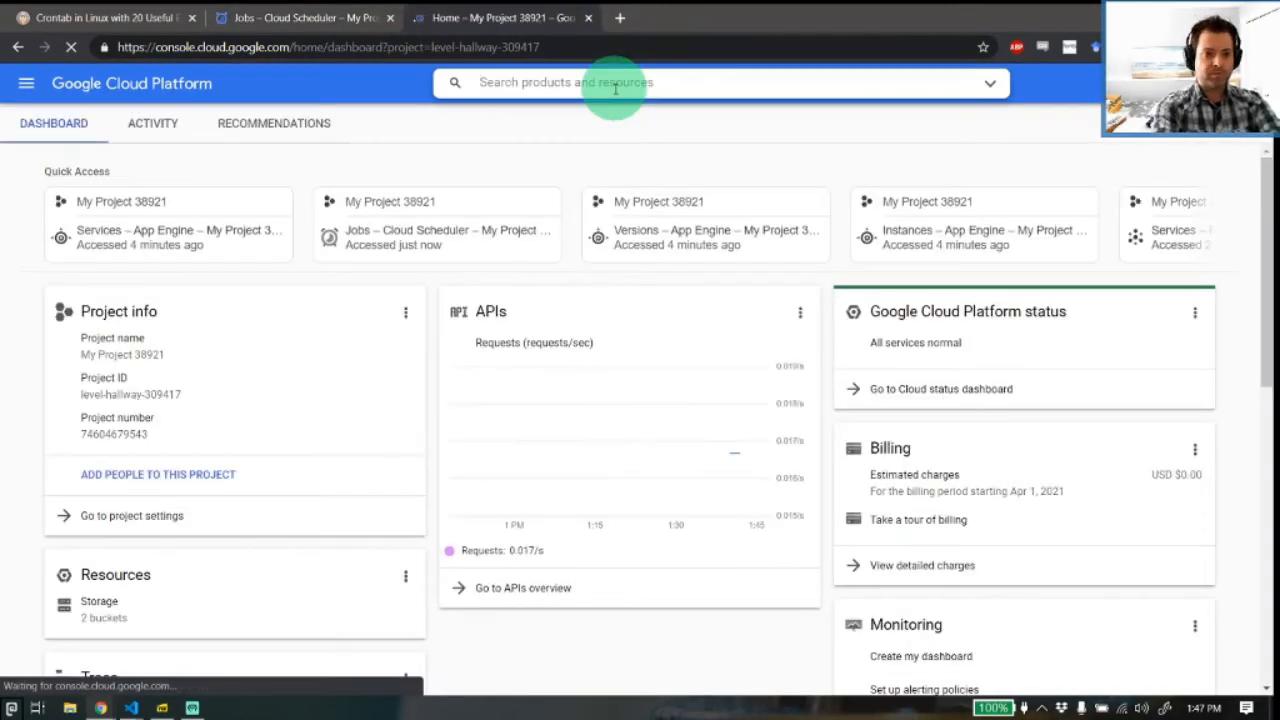
# Search the console for "pubs", open Pub/Sub, and look through the details page of cron-topic.
pyautogui.click(615, 88)
pyautogui.write('pubs')
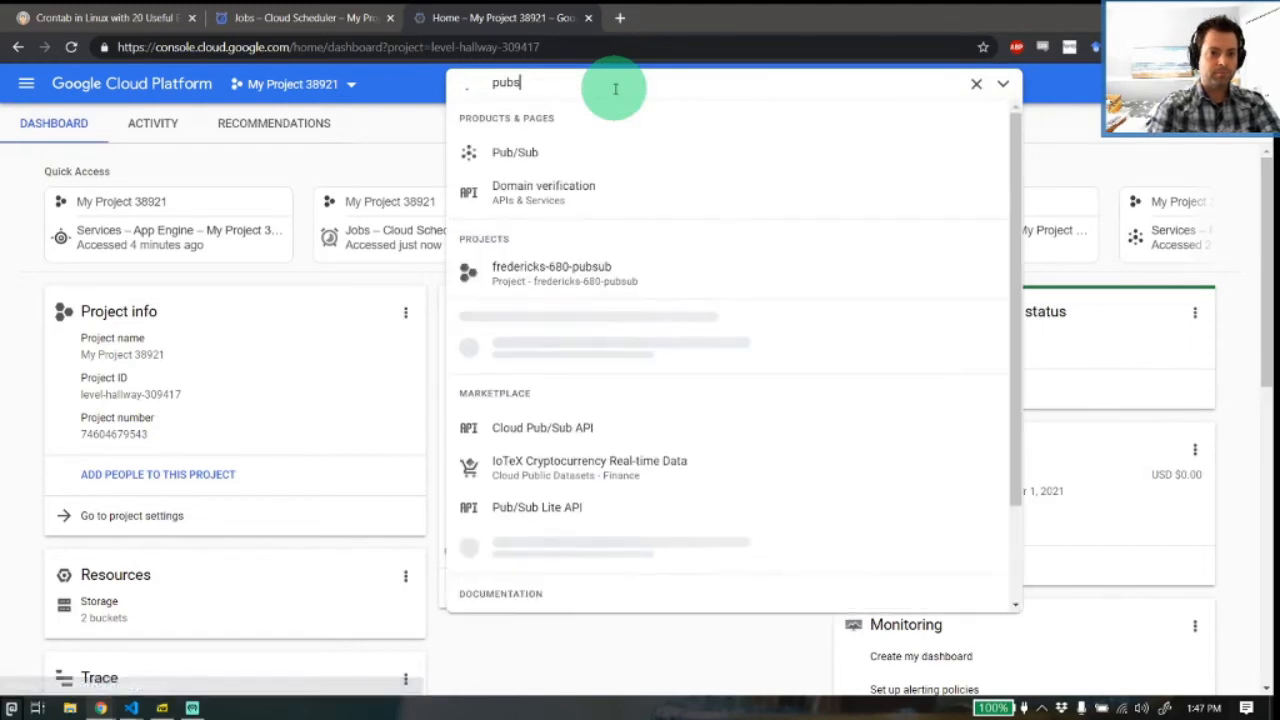
pyautogui.press('Return')
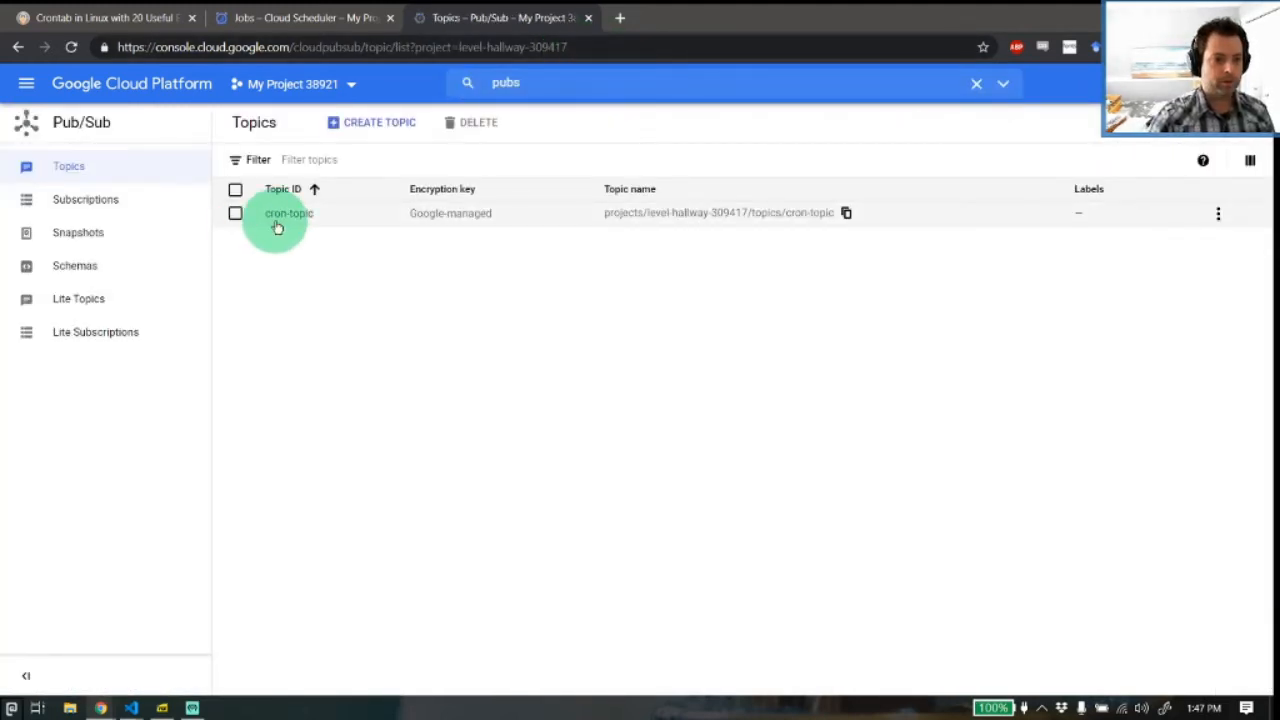
pyautogui.click(277, 225)
pyautogui.click(277, 218)
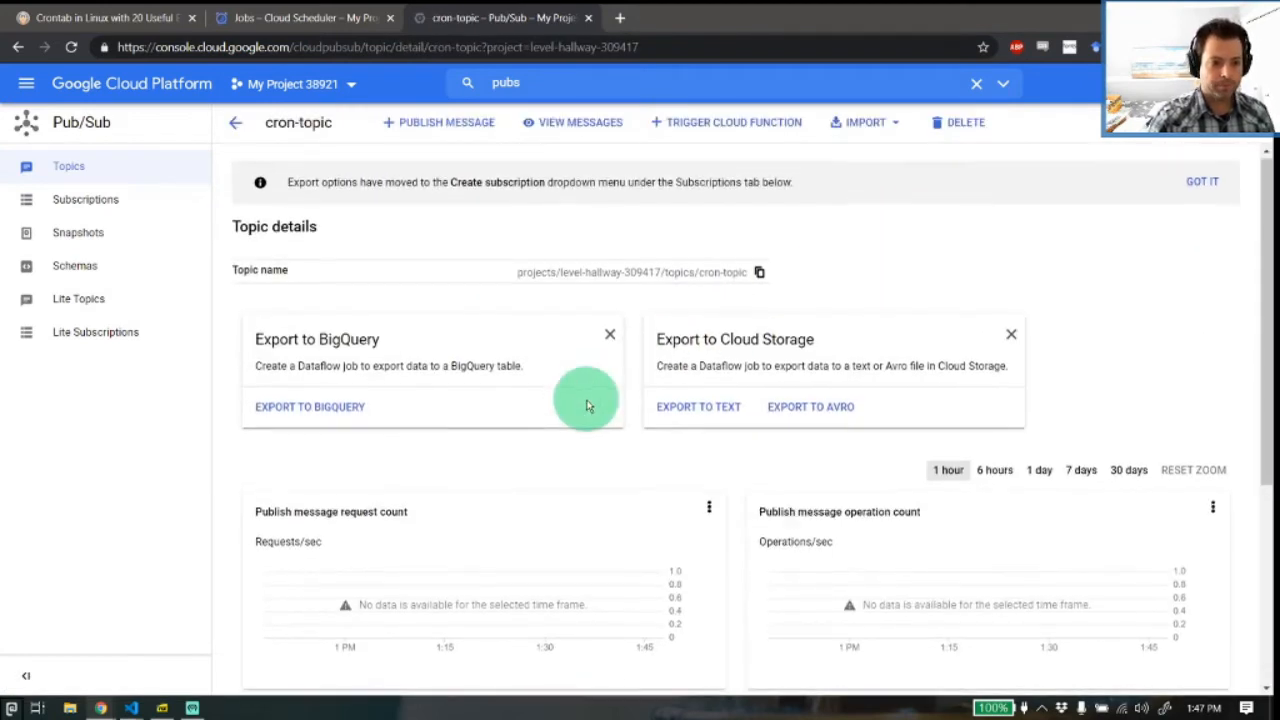
pyautogui.scroll(-5, 585, 402)
pyautogui.scroll(4, 575, 413)
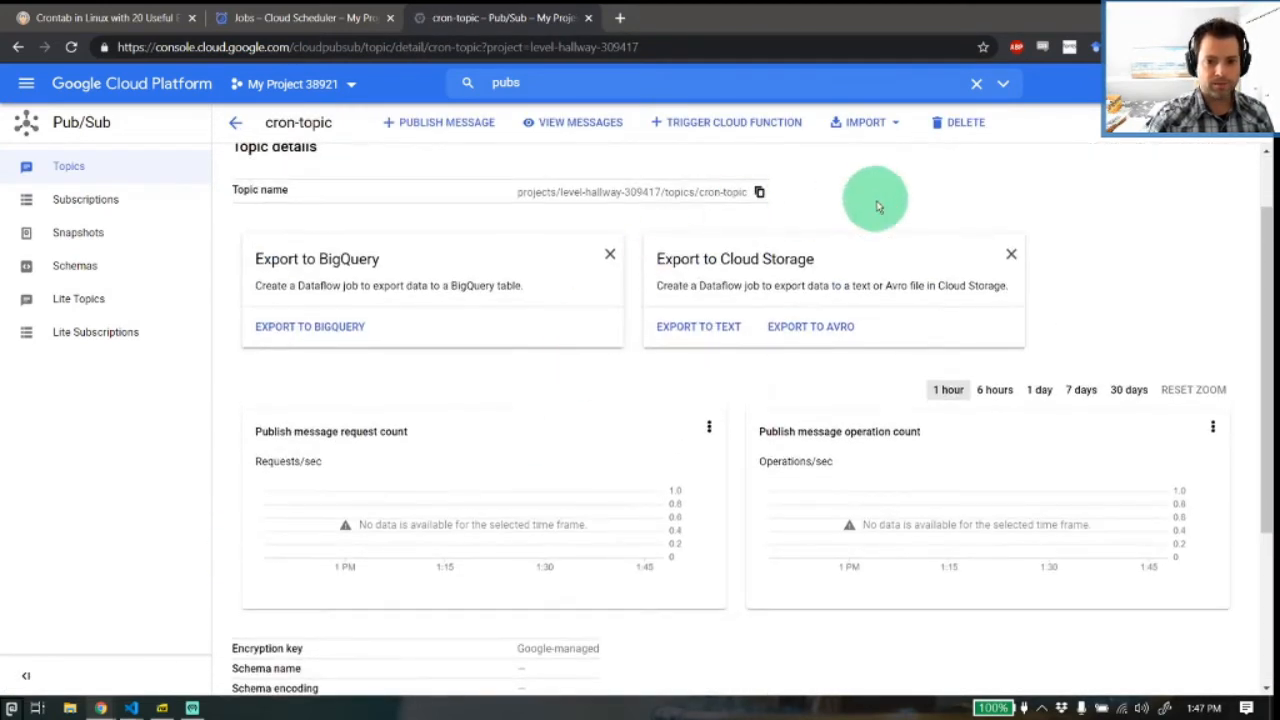
# Open Cloud Shell, enlarge it, and run "gcloud pubsub subscriptions pull cron-sub --limit 5" twice.
pyautogui.click(1125, 83)
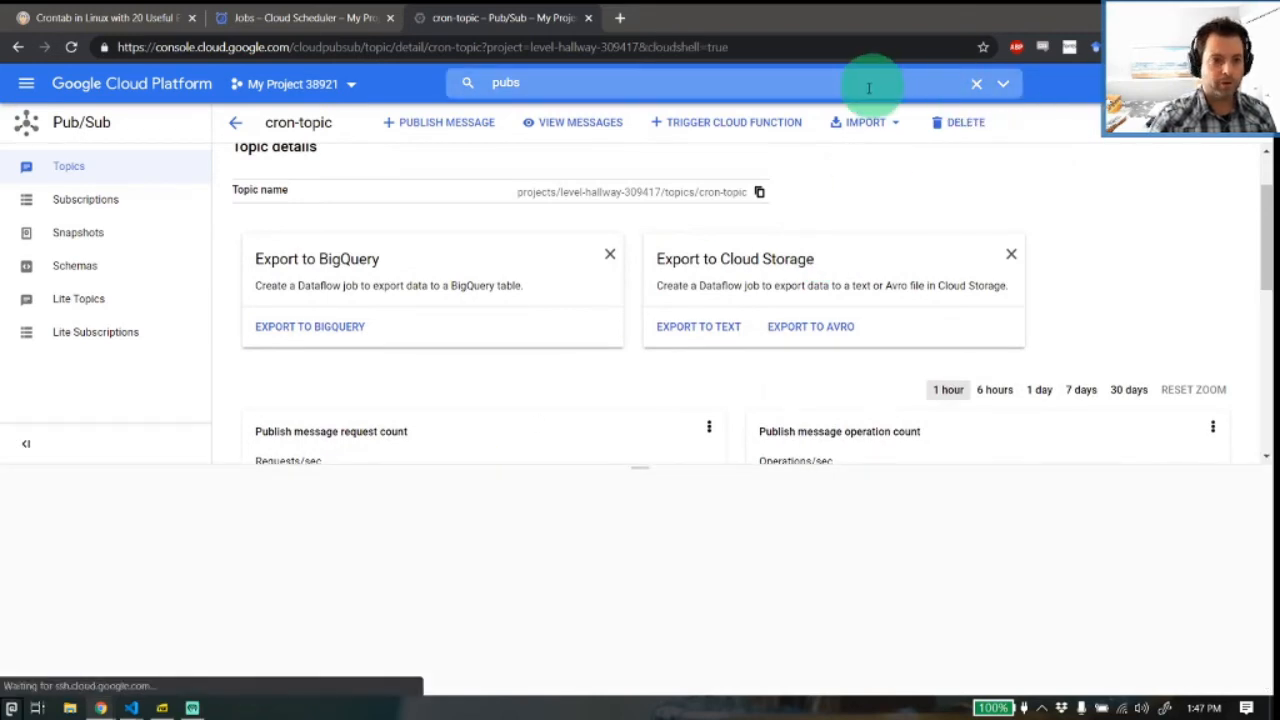
pyautogui.moveTo(646, 443); pyautogui.dragTo(686, 334)
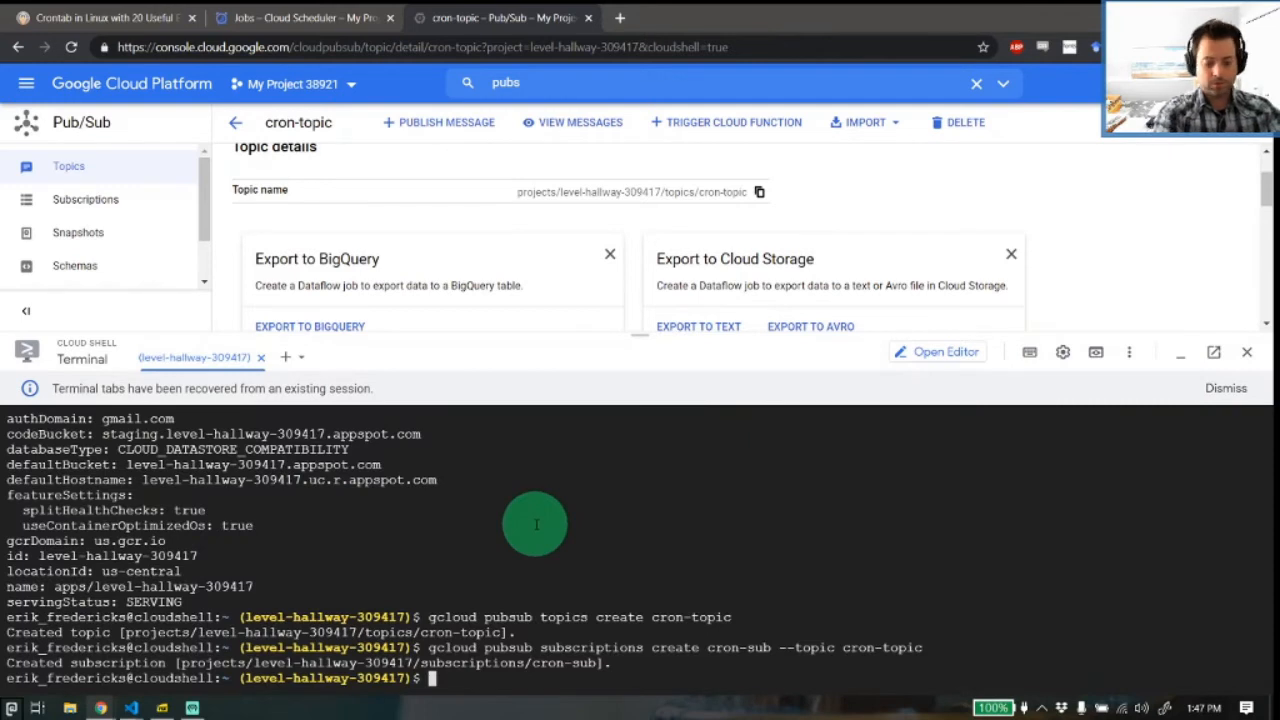
pyautogui.write('ar')
pyautogui.press('Return')
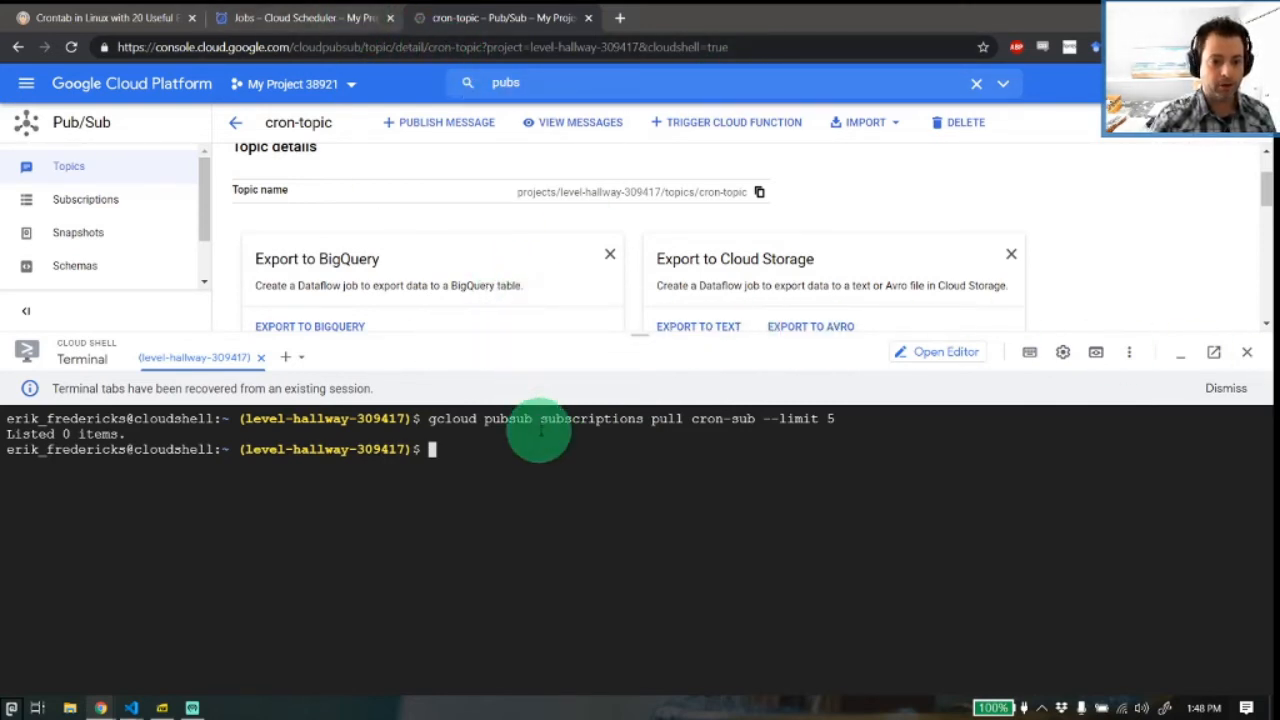
pyautogui.press('Up')
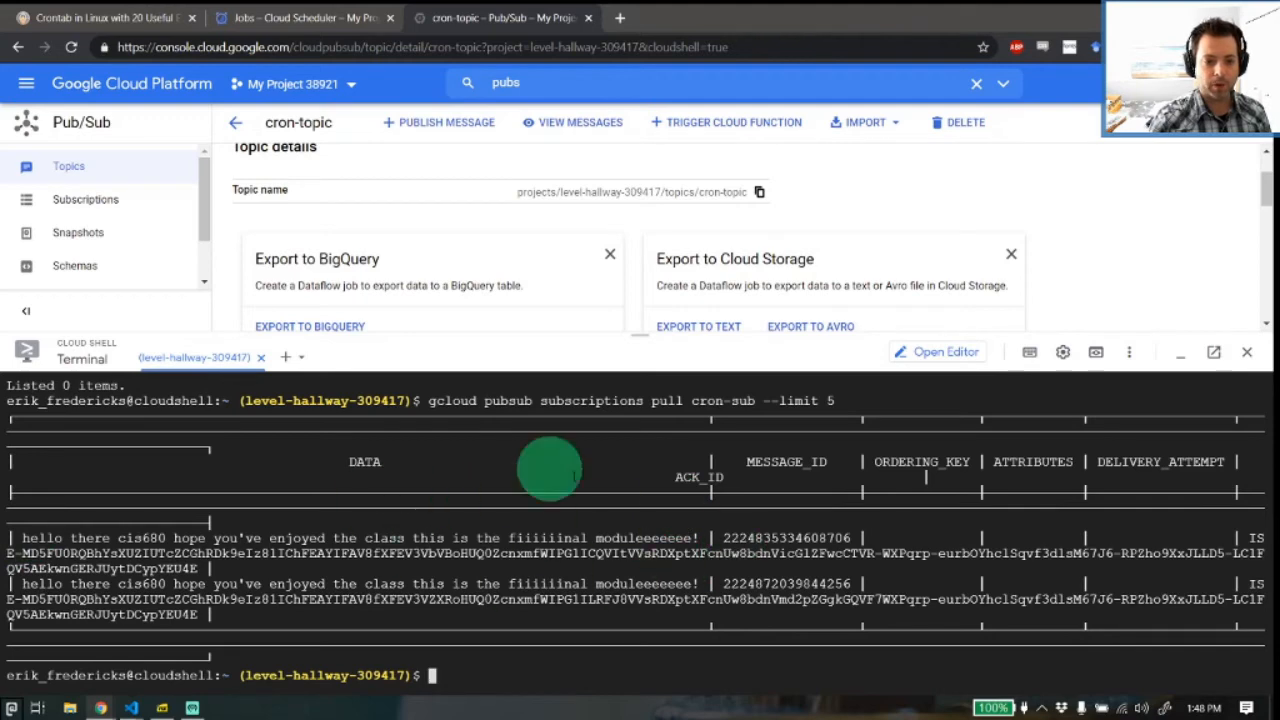
# Shrink the Cloud Shell terminal, look through cron-topic's subscriptions and snapshots, and refresh its publish message charts.
pyautogui.moveTo(454, 333); pyautogui.dragTo(432, 540)
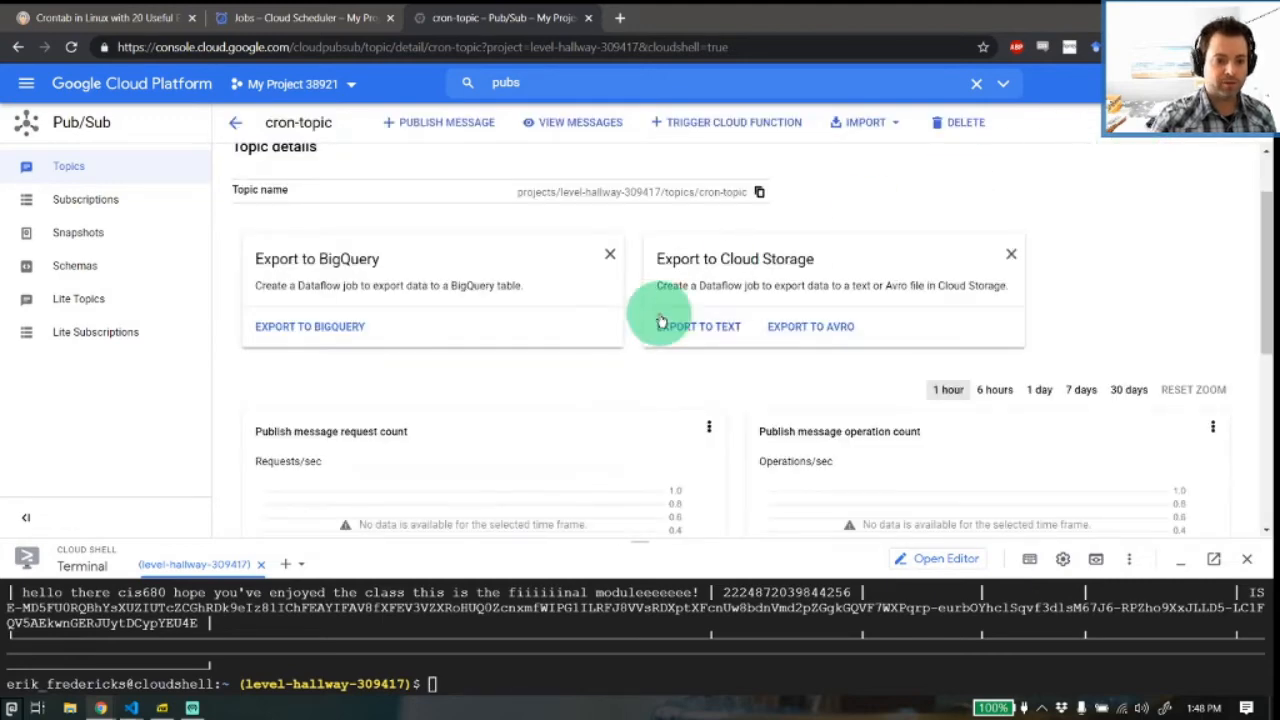
pyautogui.scroll(-5, 660, 315)
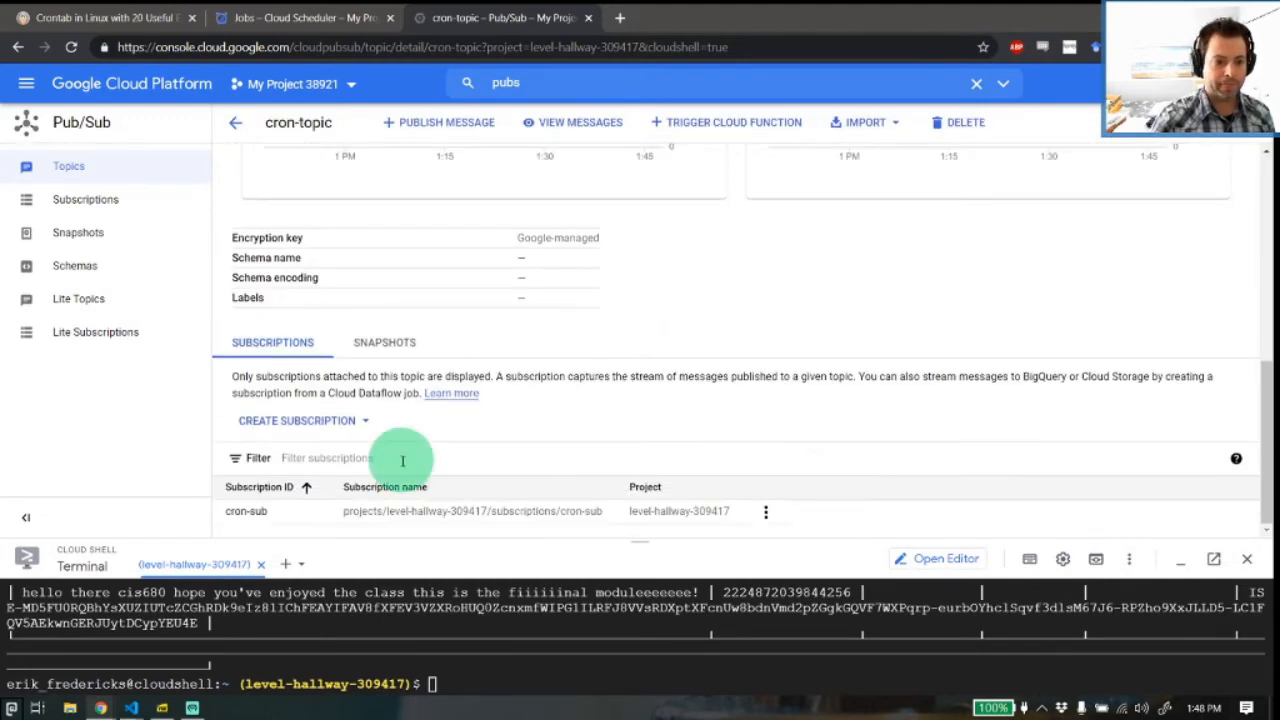
pyautogui.click(378, 350)
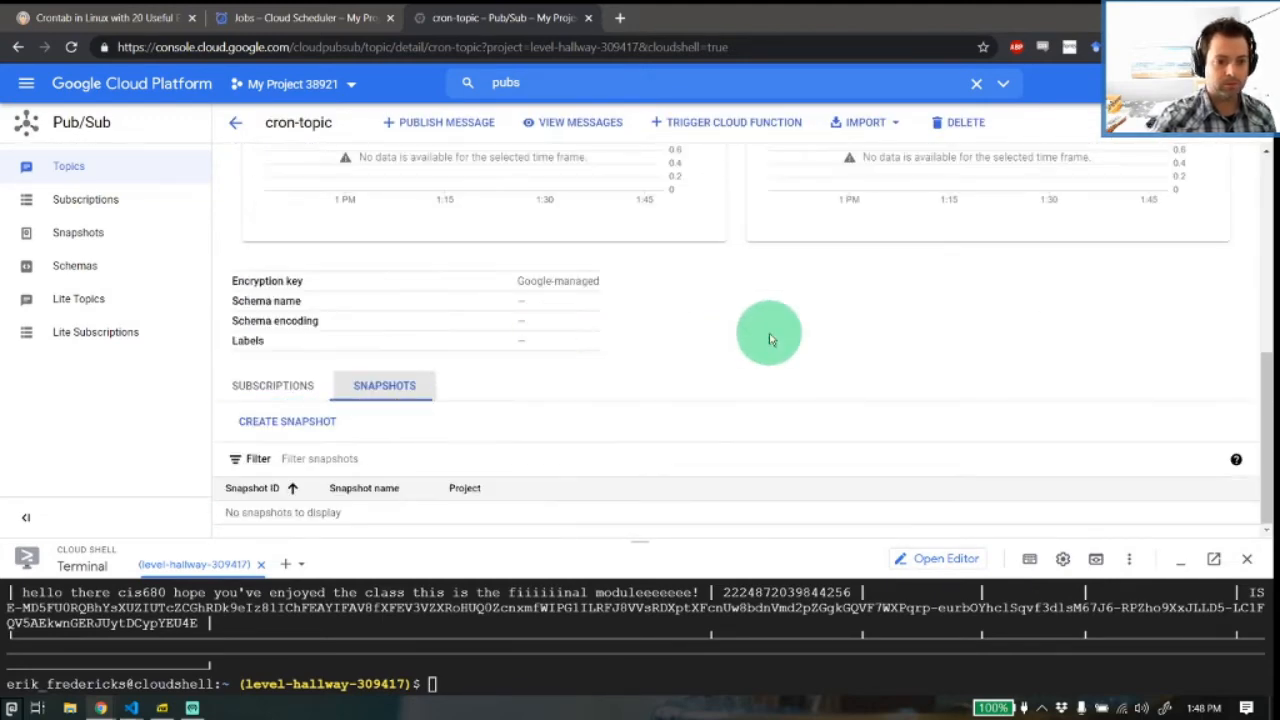
pyautogui.click(268, 395)
pyautogui.scroll(5, 733, 353)
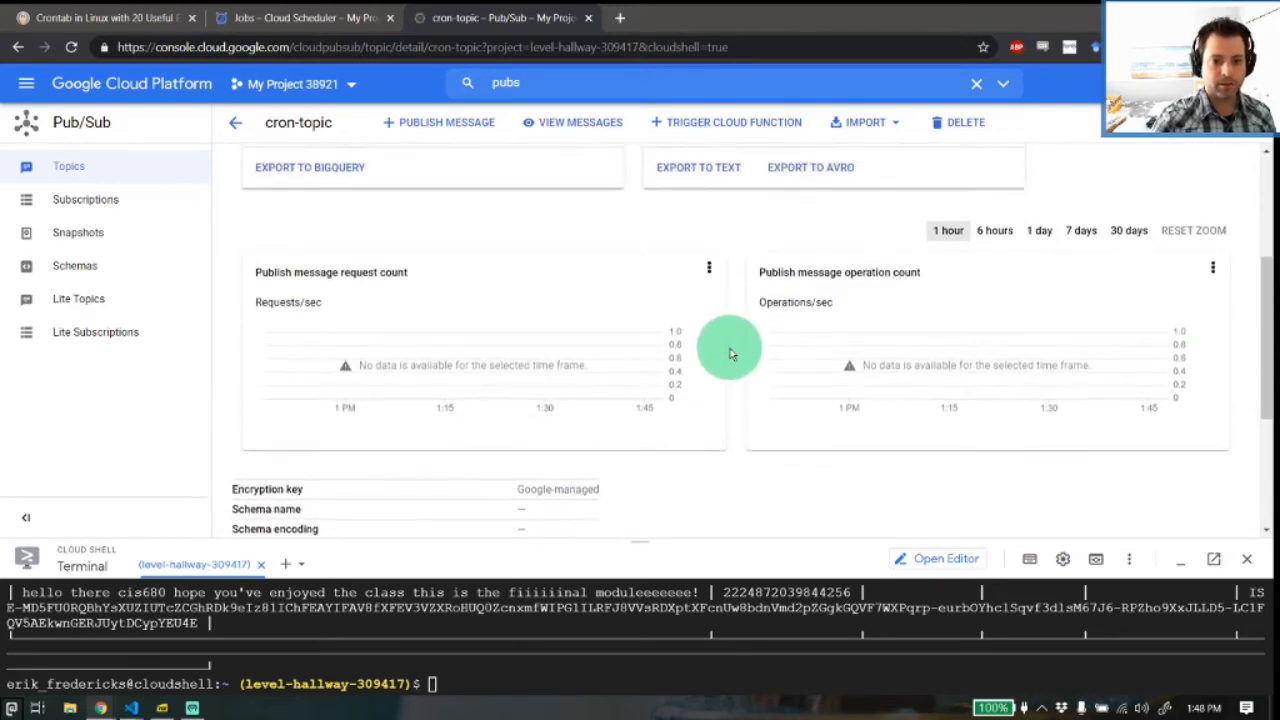
pyautogui.scroll(-1, 1010, 375)
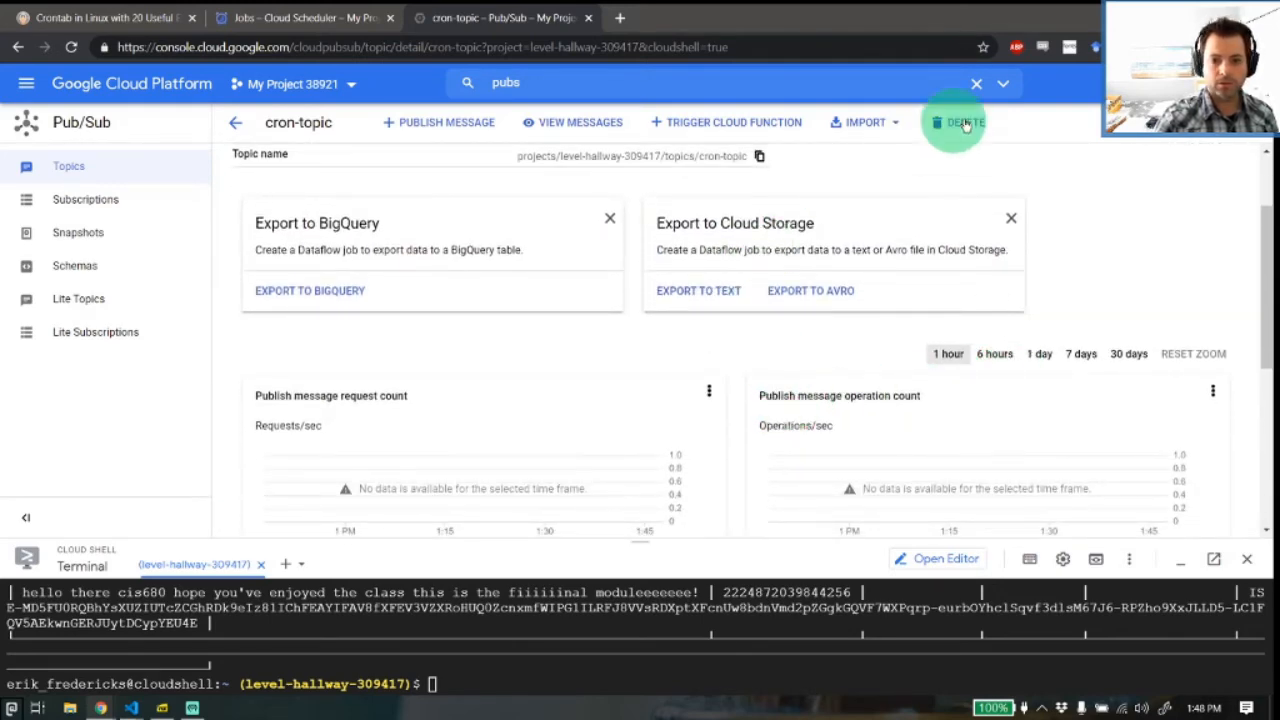
pyautogui.click(1125, 135)
pyautogui.scroll(-3, 749, 300)
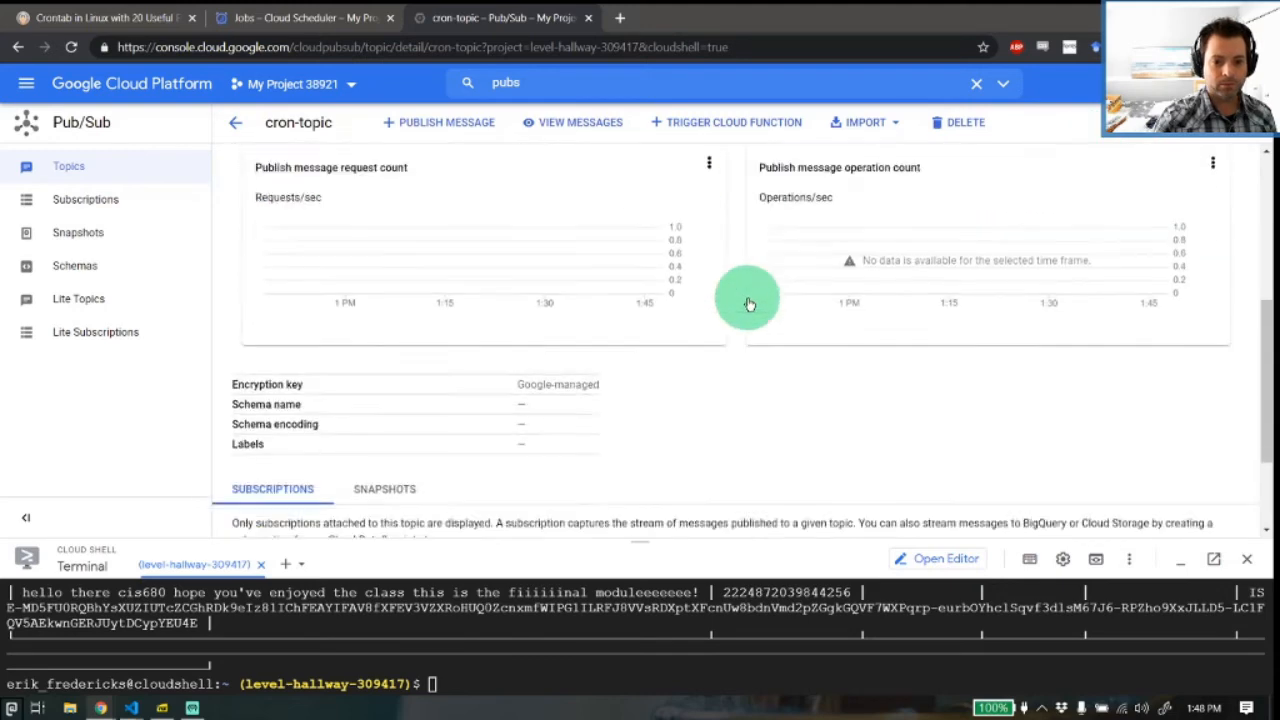
pyautogui.scroll(1, 350, 220)
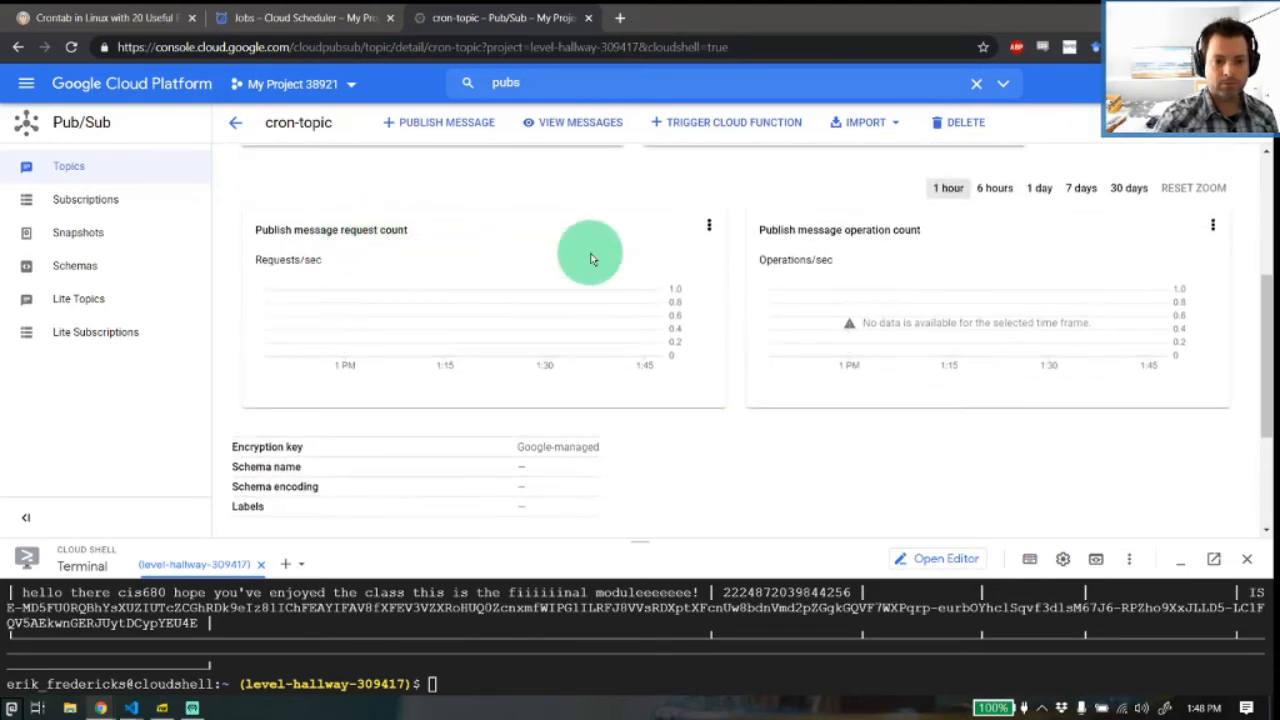
pyautogui.click(1118, 135)
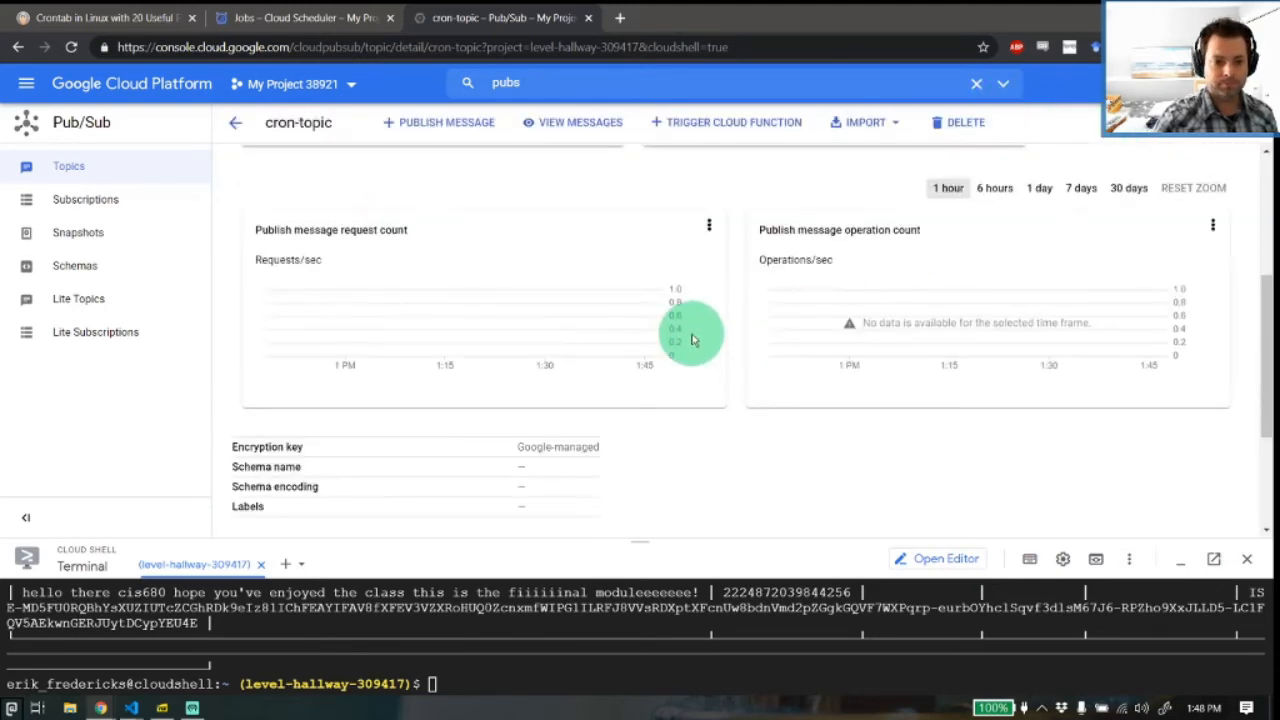
# Pull up to 5 messages from cron-sub again in Cloud Shell and enlarge the terminal to read the output.
pyautogui.click(525, 612)
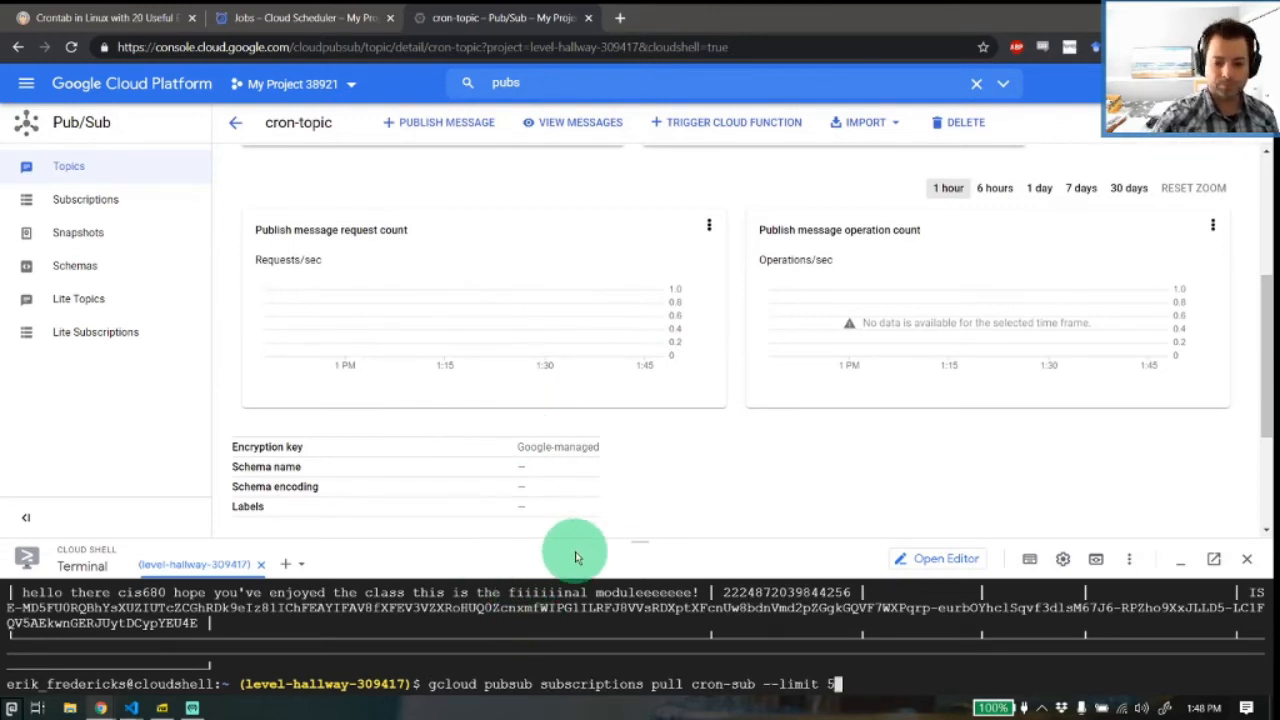
pyautogui.press('Return')
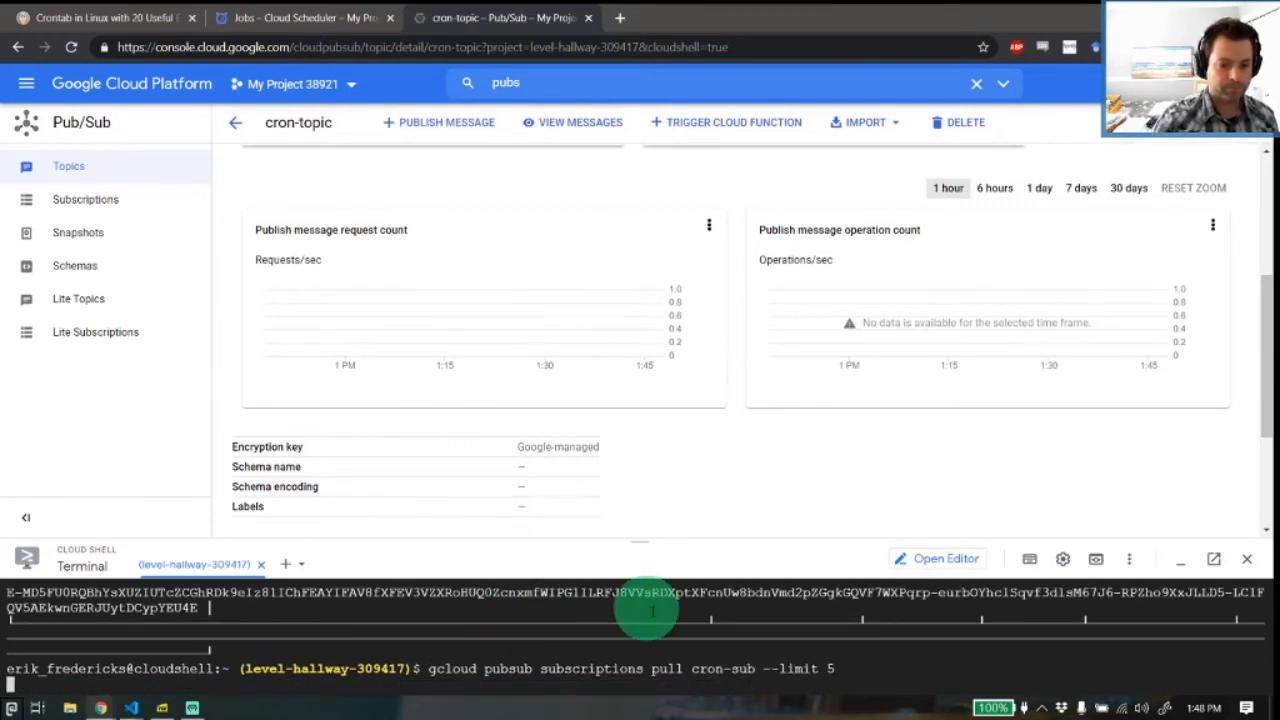
pyautogui.moveTo(638, 541); pyautogui.dragTo(691, 143)
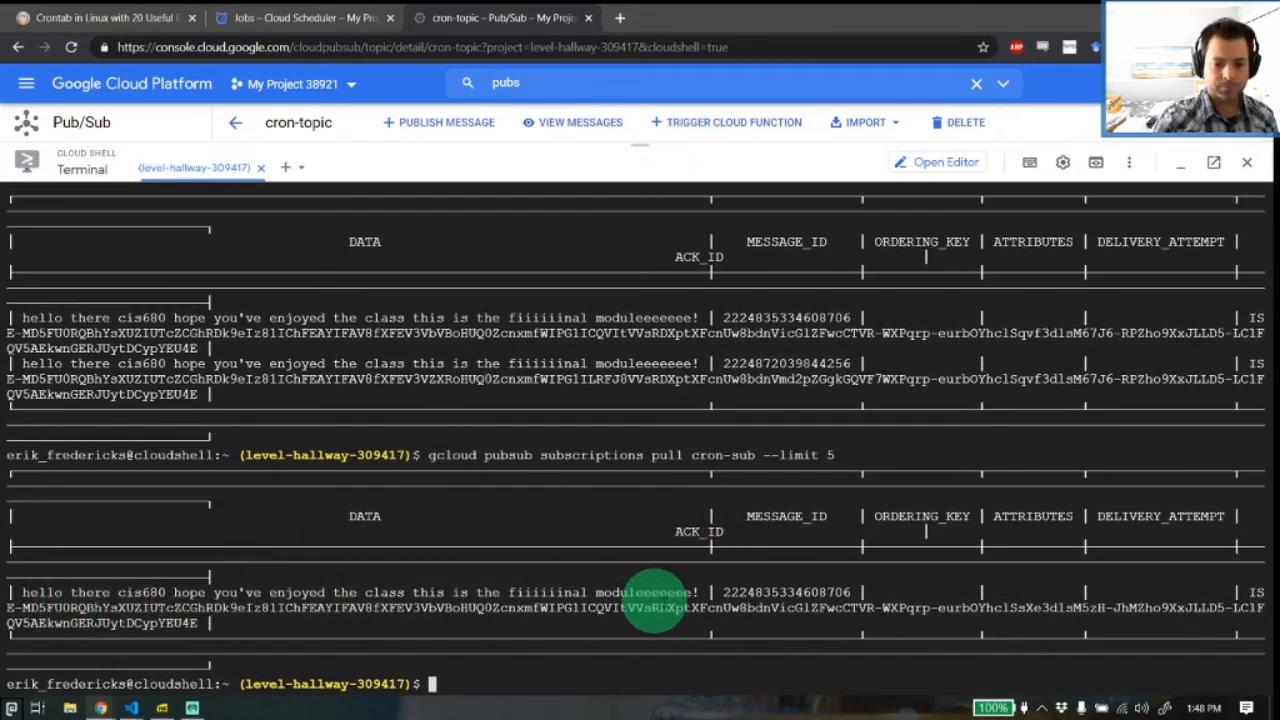
# Reduce the terminal to a thin strip, refresh the cron-topic page, and check its publish message charts.
pyautogui.moveTo(849, 143); pyautogui.dragTo(837, 600)
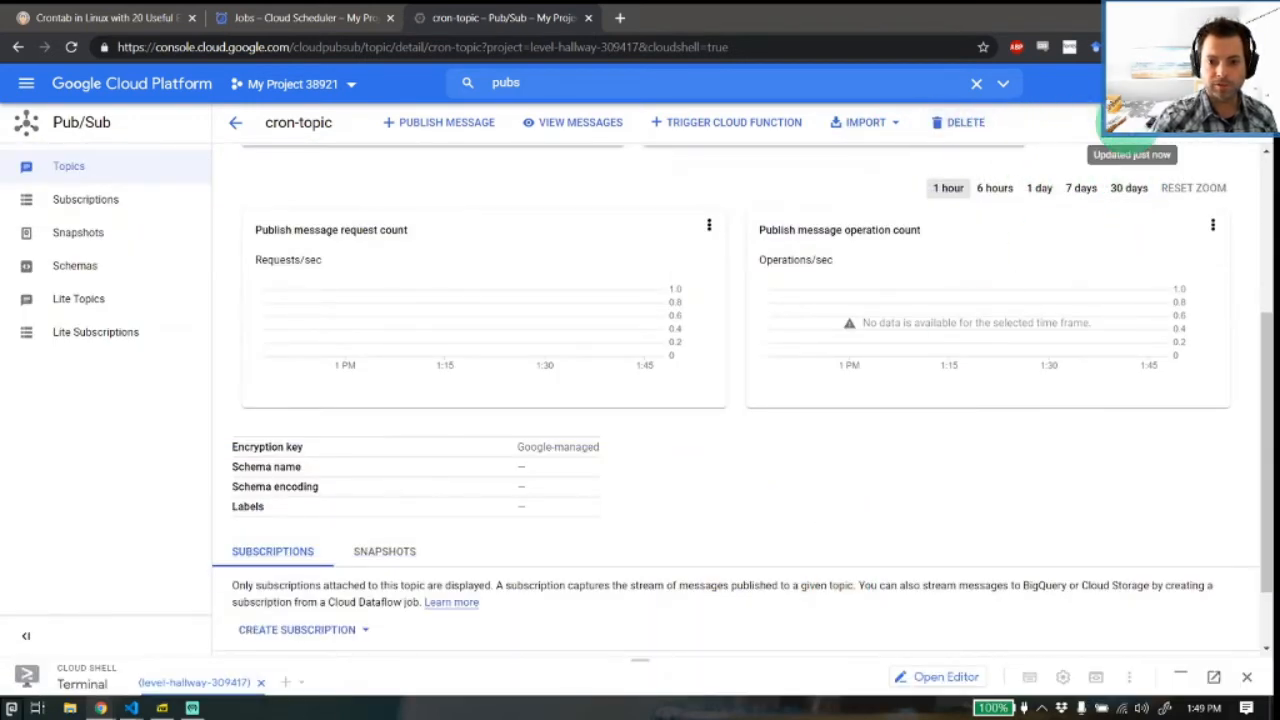
pyautogui.click(1126, 123)
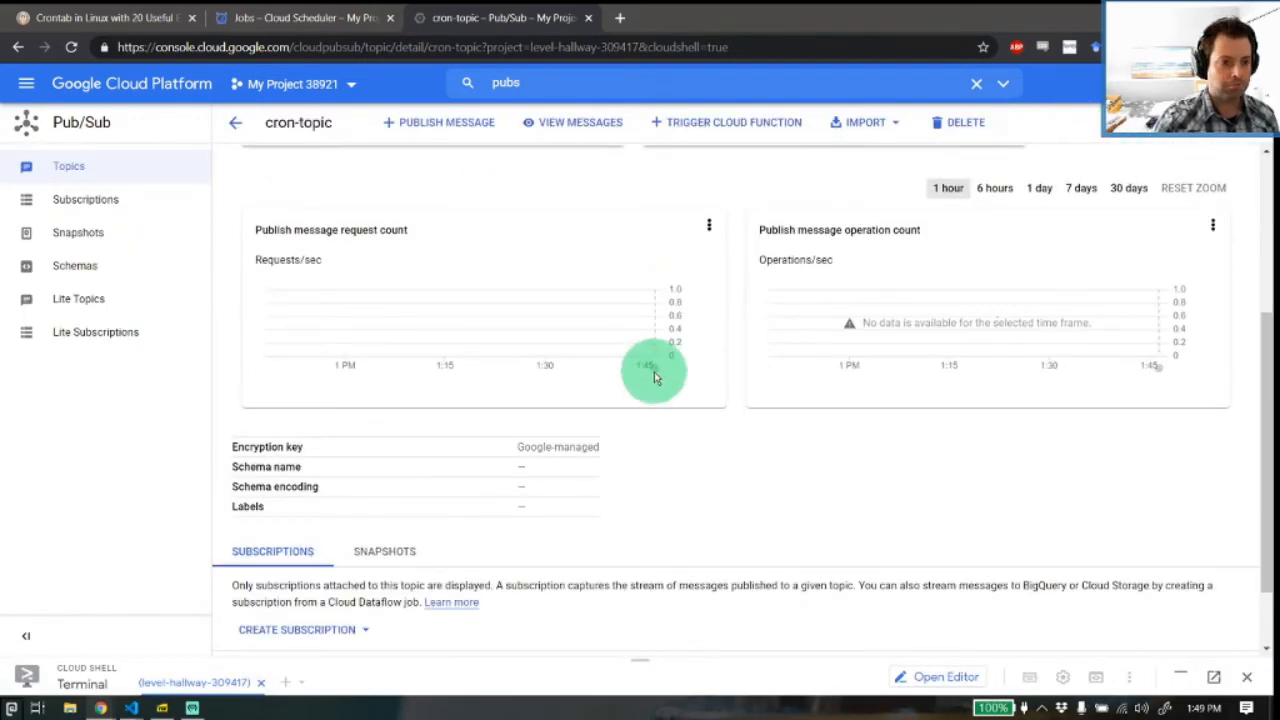
pyautogui.scroll(1, 651, 371)
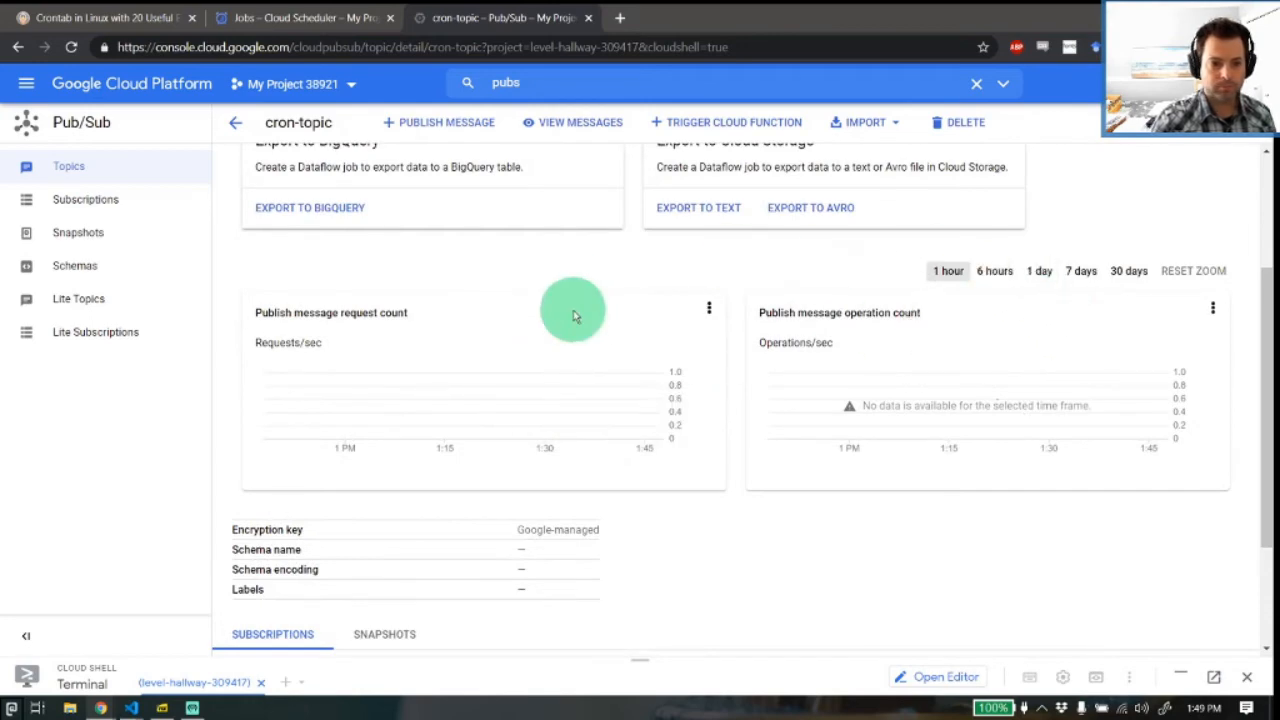
pyautogui.scroll(3, 571, 314)
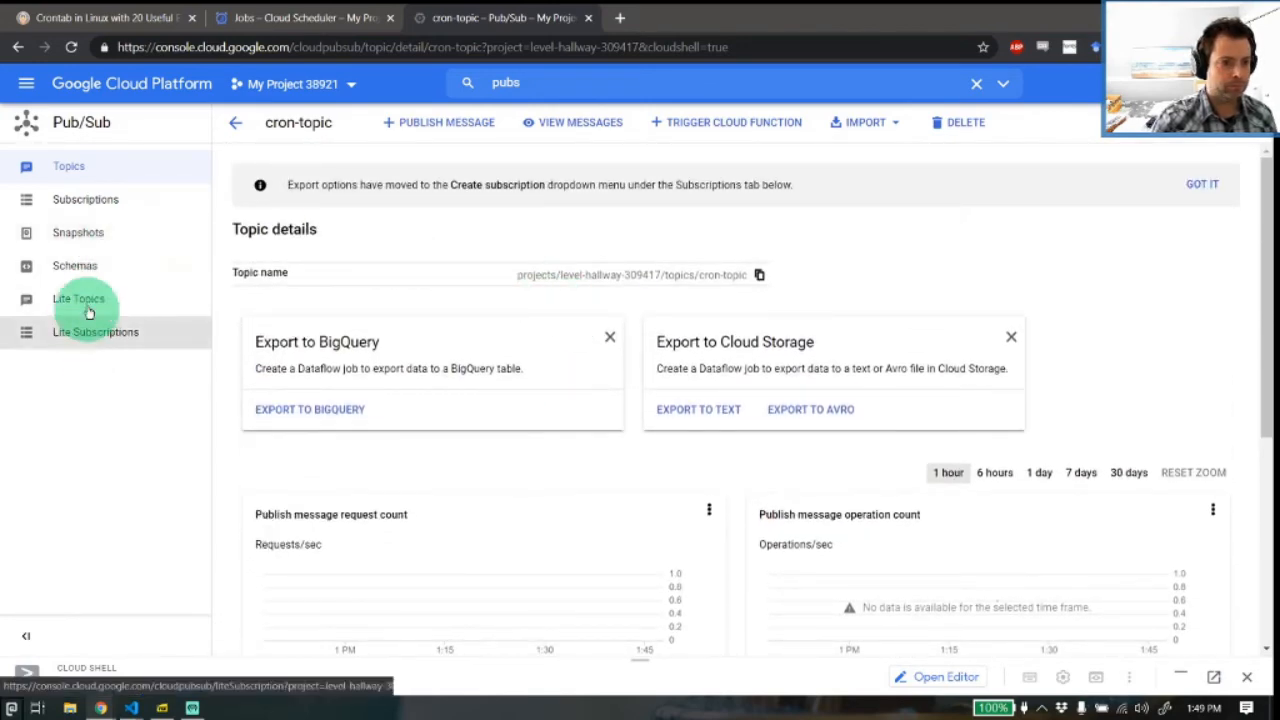
# Open the cron-sub subscription, review its details, and look at its Messages view before closing it.
pyautogui.click(95, 200)
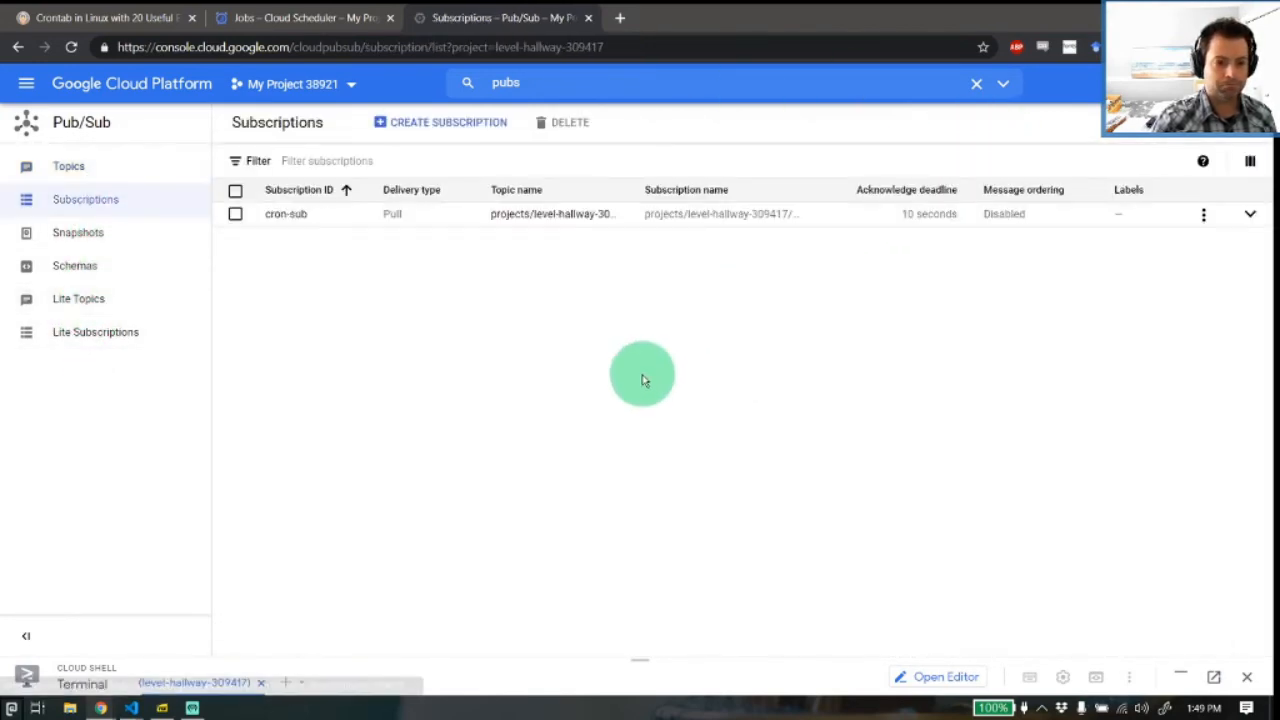
pyautogui.click(278, 213)
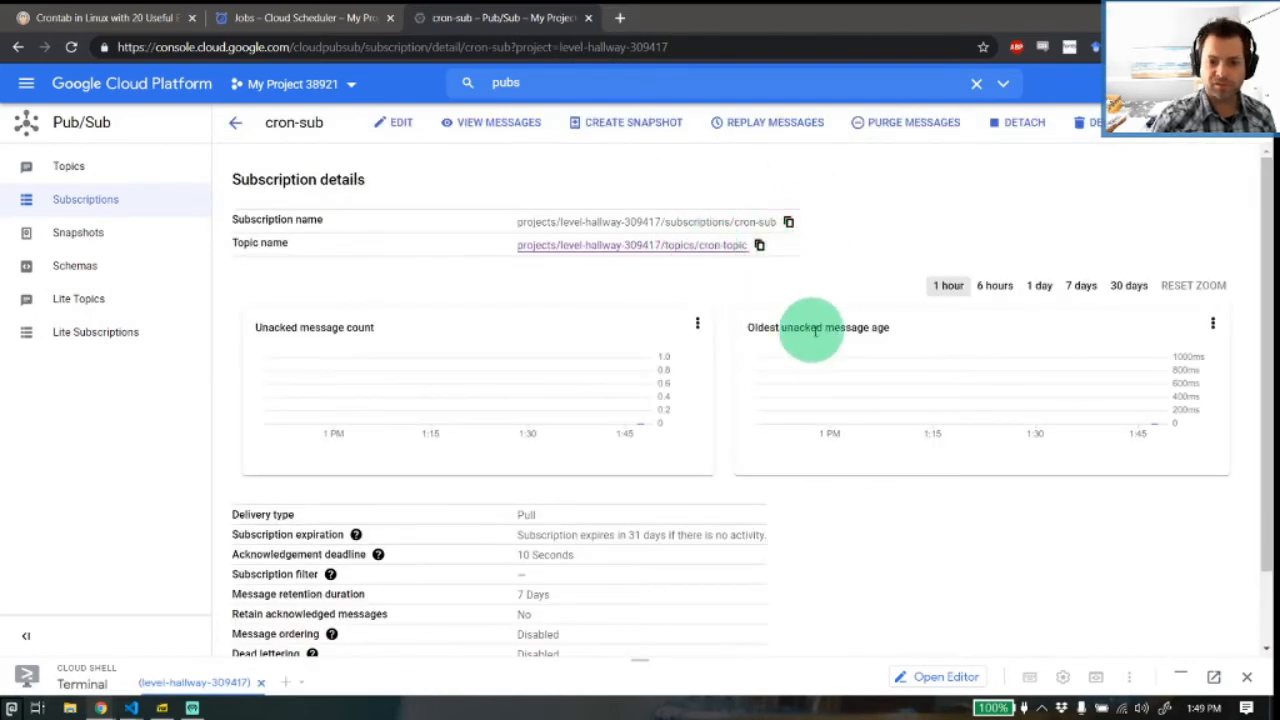
pyautogui.scroll(-2, 903, 323)
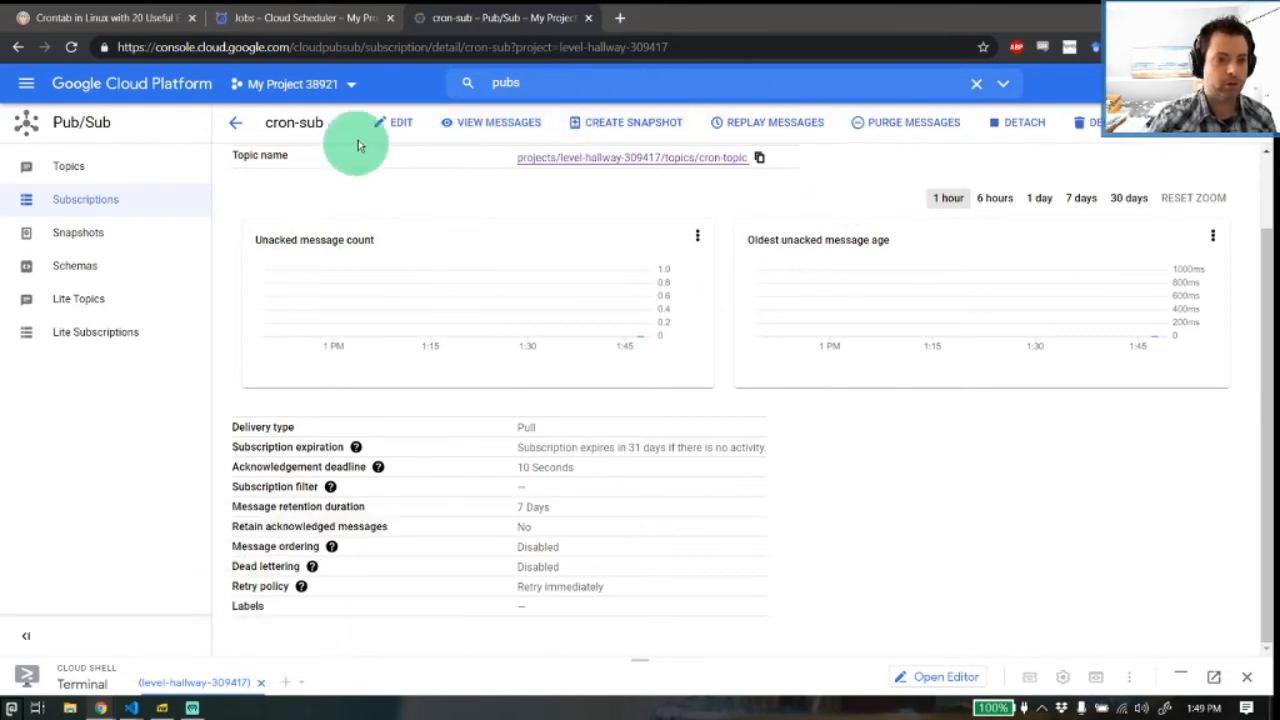
pyautogui.click(455, 124)
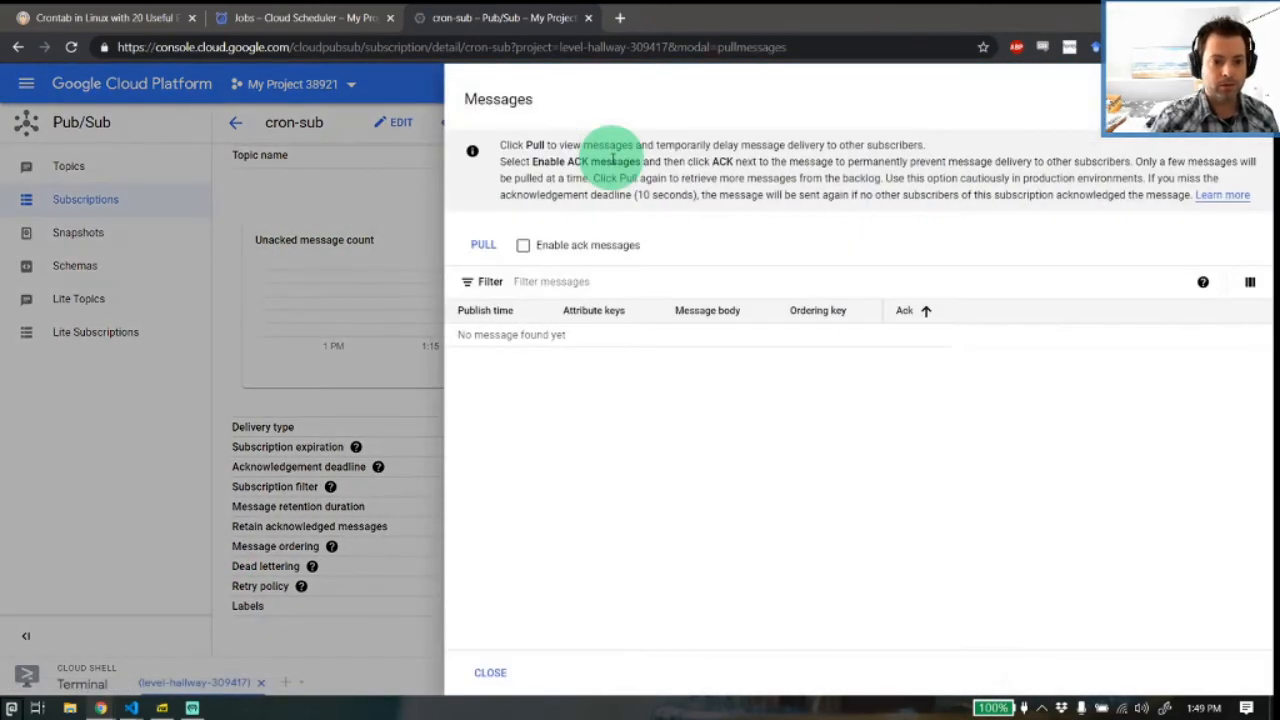
pyautogui.click(369, 244)
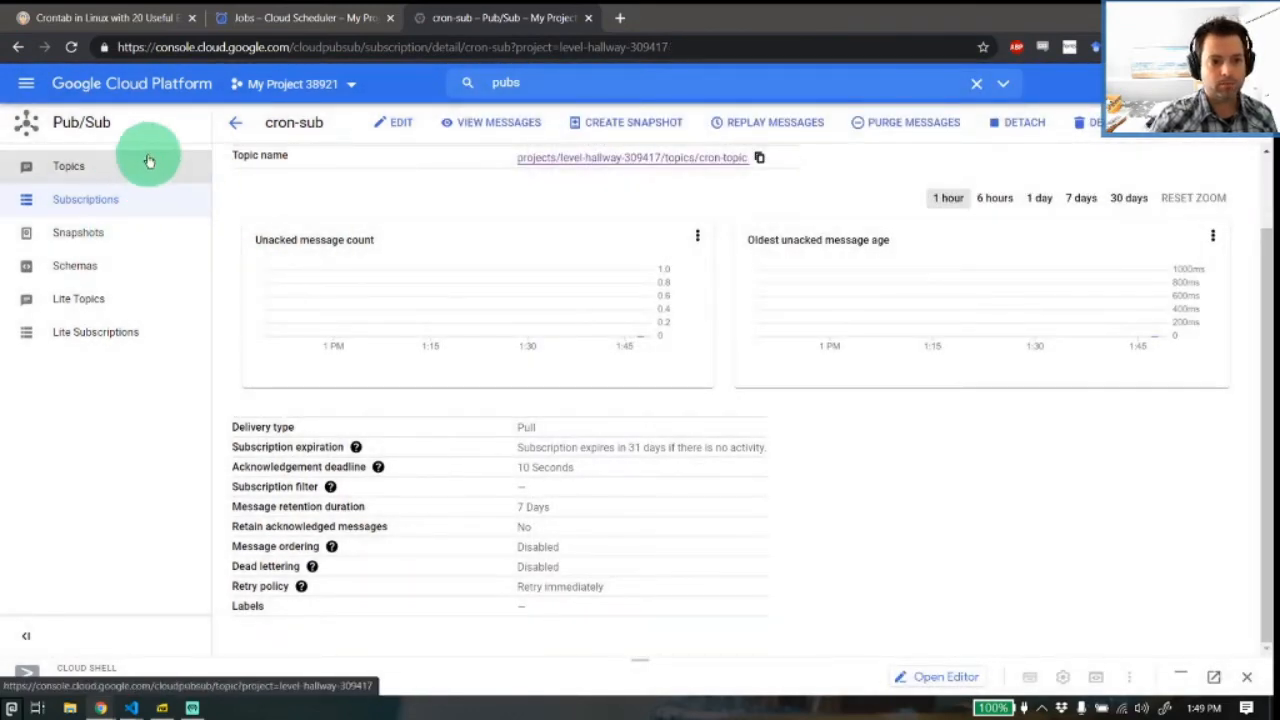
# Return to cron-topic's details and open its publish message request count chart in Cloud Monitoring.
pyautogui.click(112, 163)
pyautogui.click(300, 212)
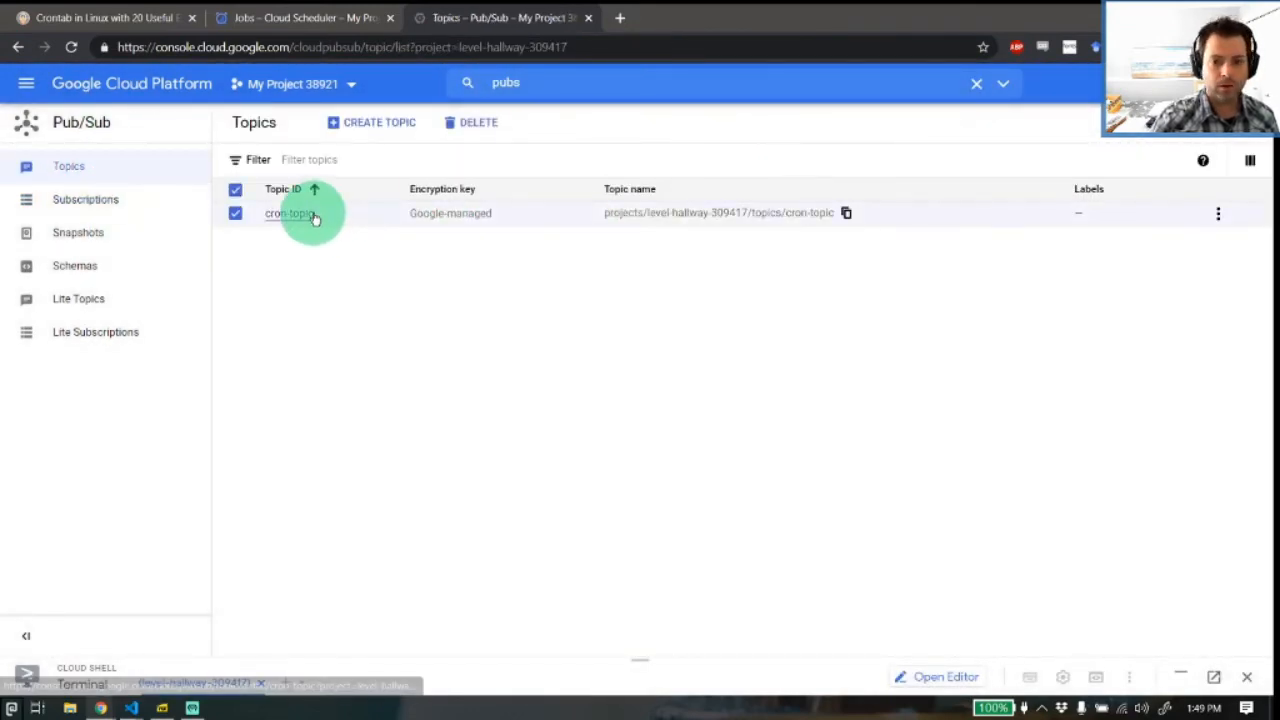
pyautogui.click(295, 214)
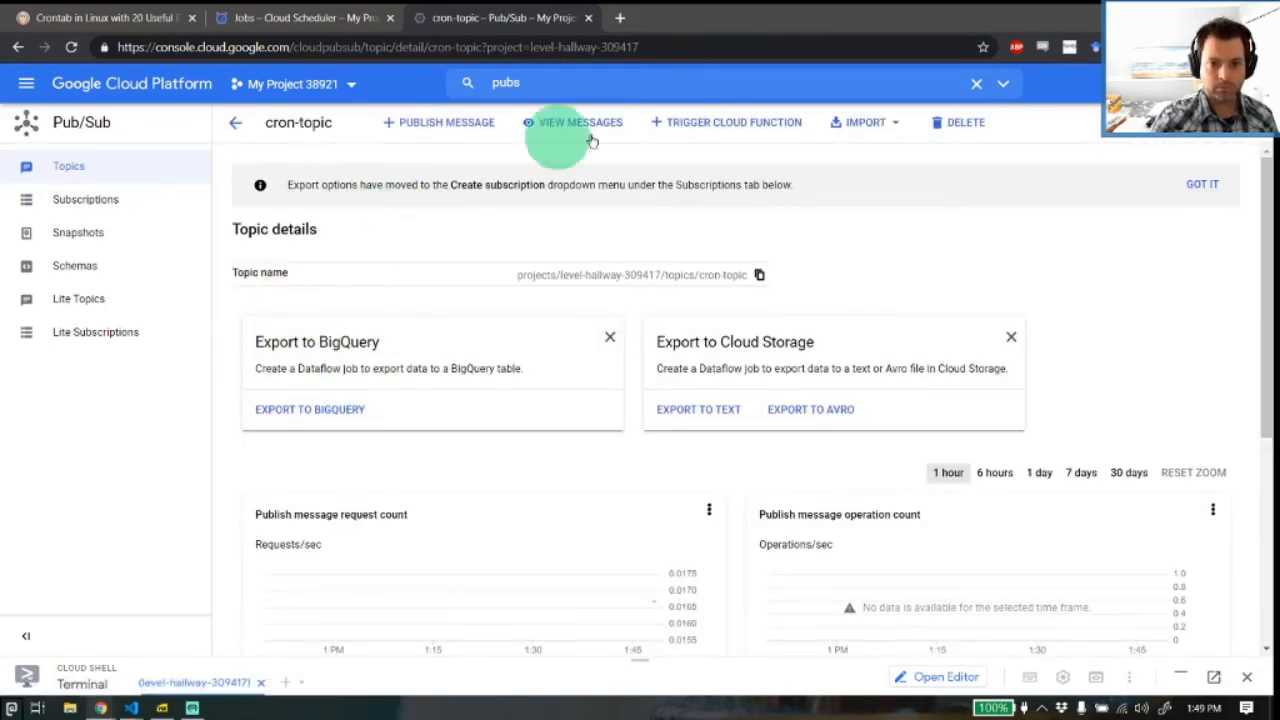
pyautogui.scroll(-3, 1040, 447)
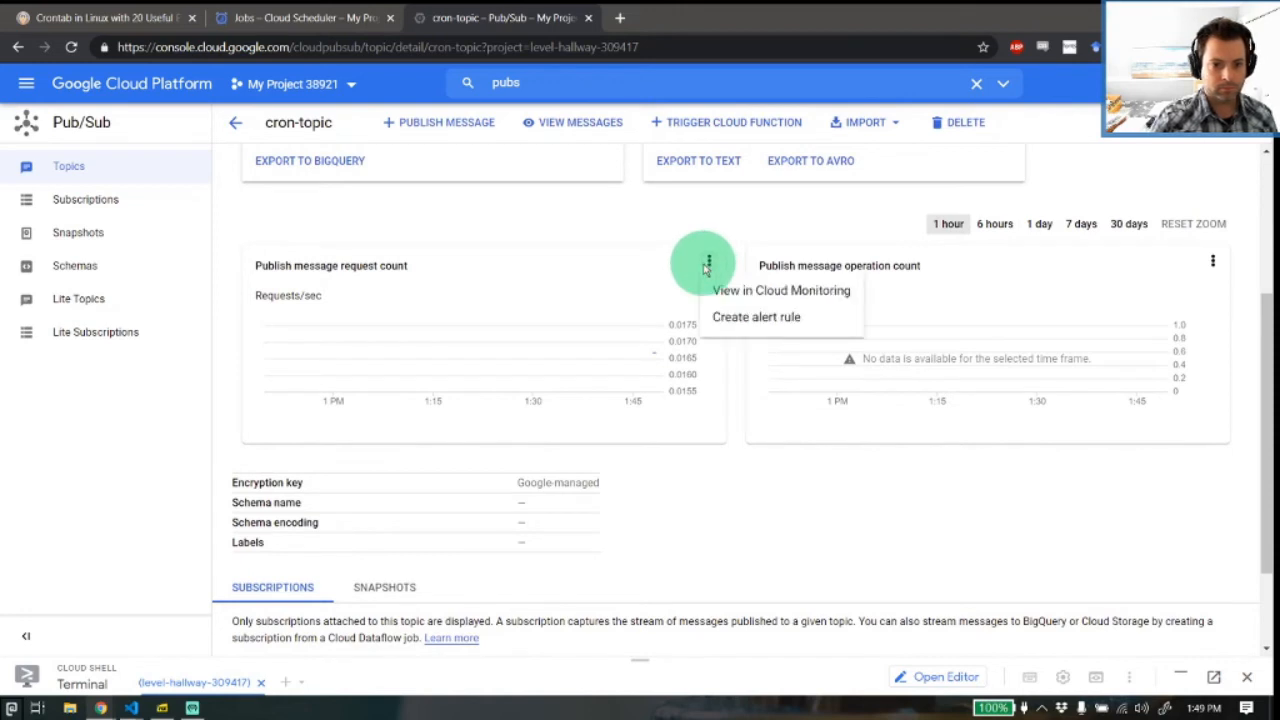
pyautogui.click(730, 290)
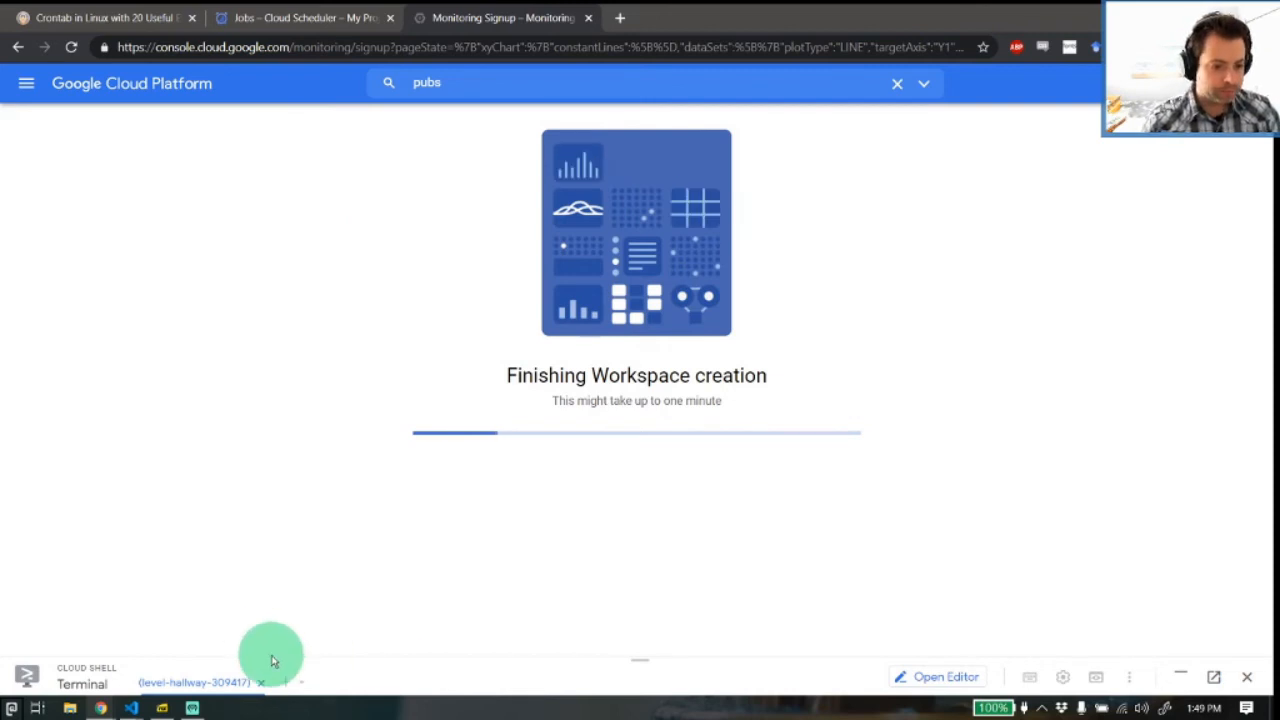
# Open the logs of cis680-scheduler-demo from Cloud Scheduler, refresh them, and load newer logs.
pyautogui.click(255, 20)
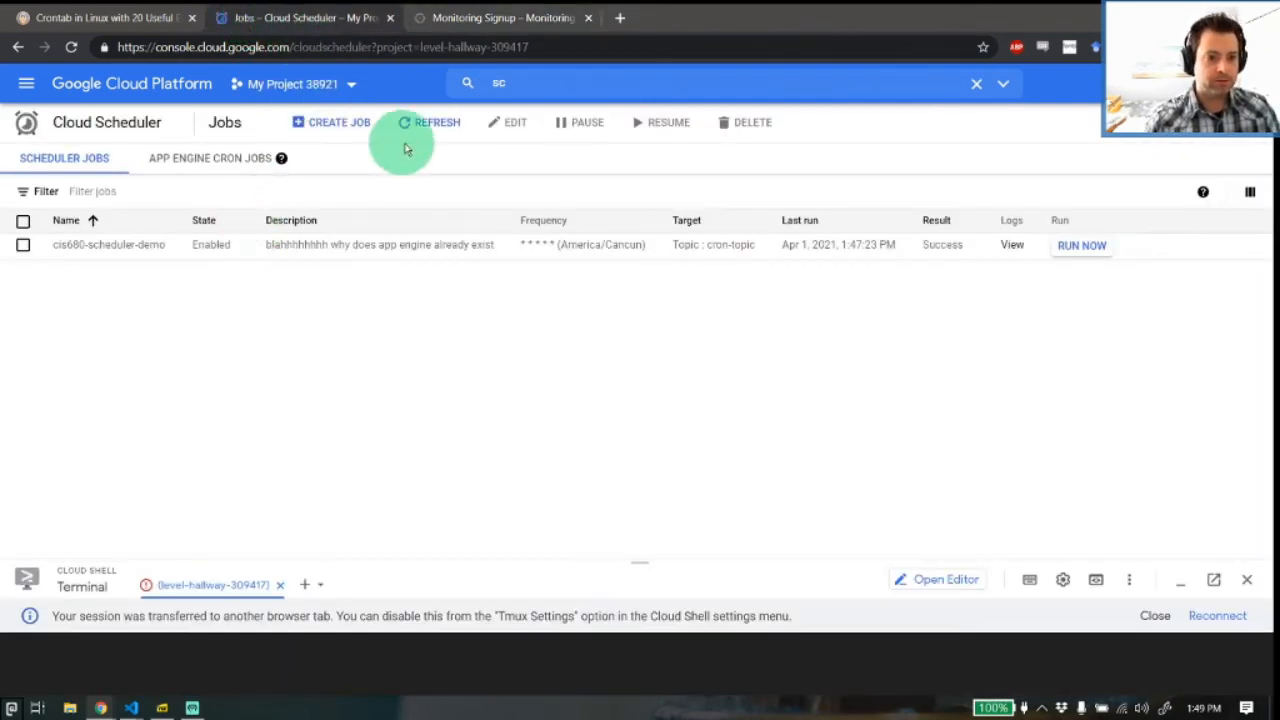
pyautogui.click(1012, 244)
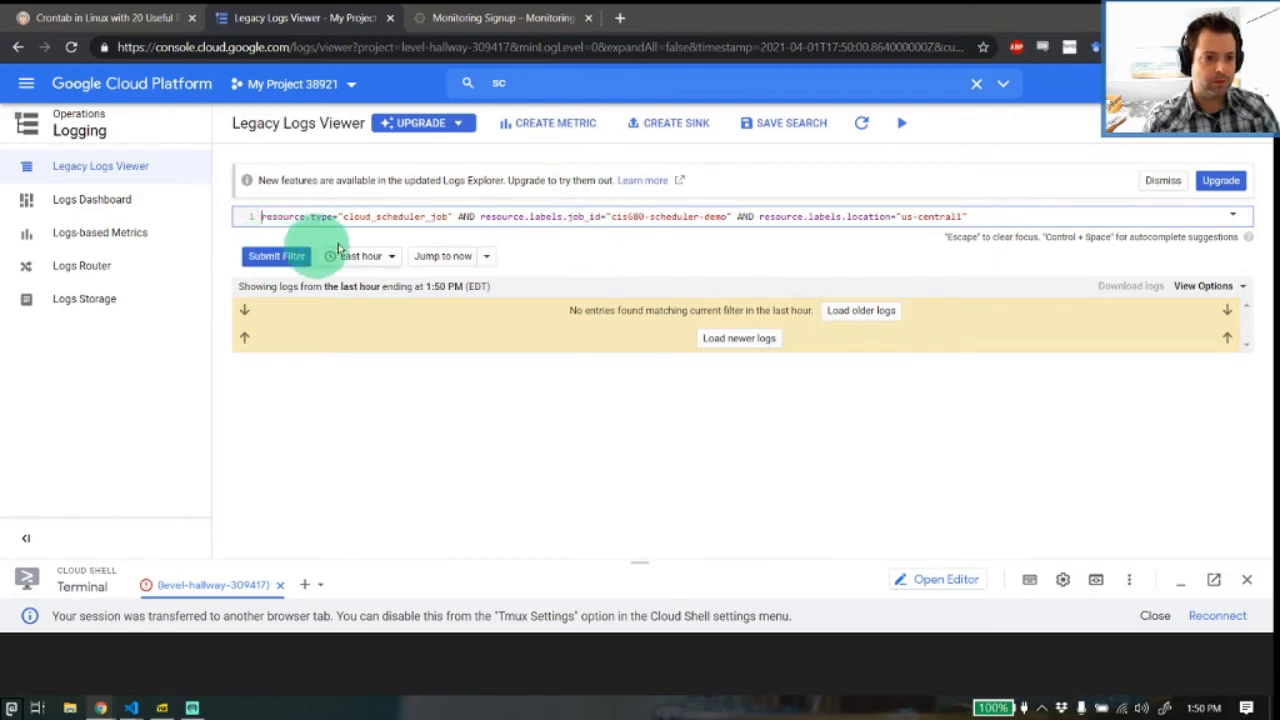
pyautogui.click(851, 126)
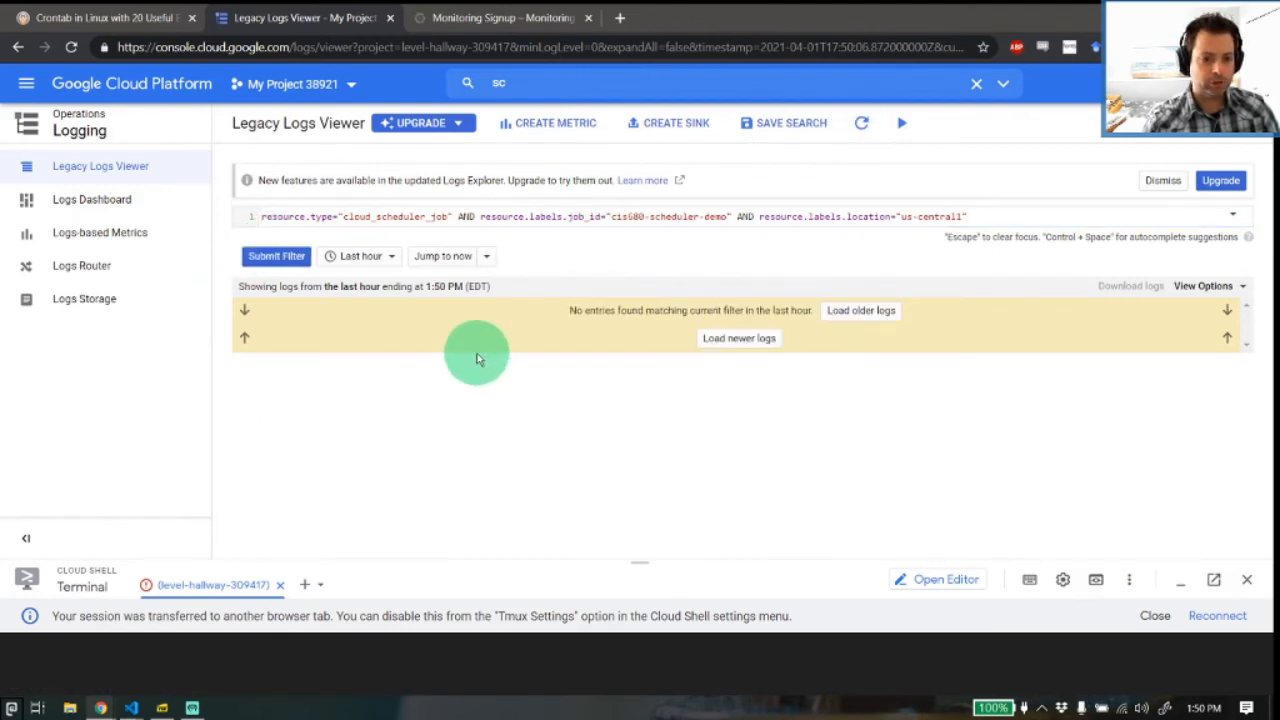
pyautogui.click(735, 338)
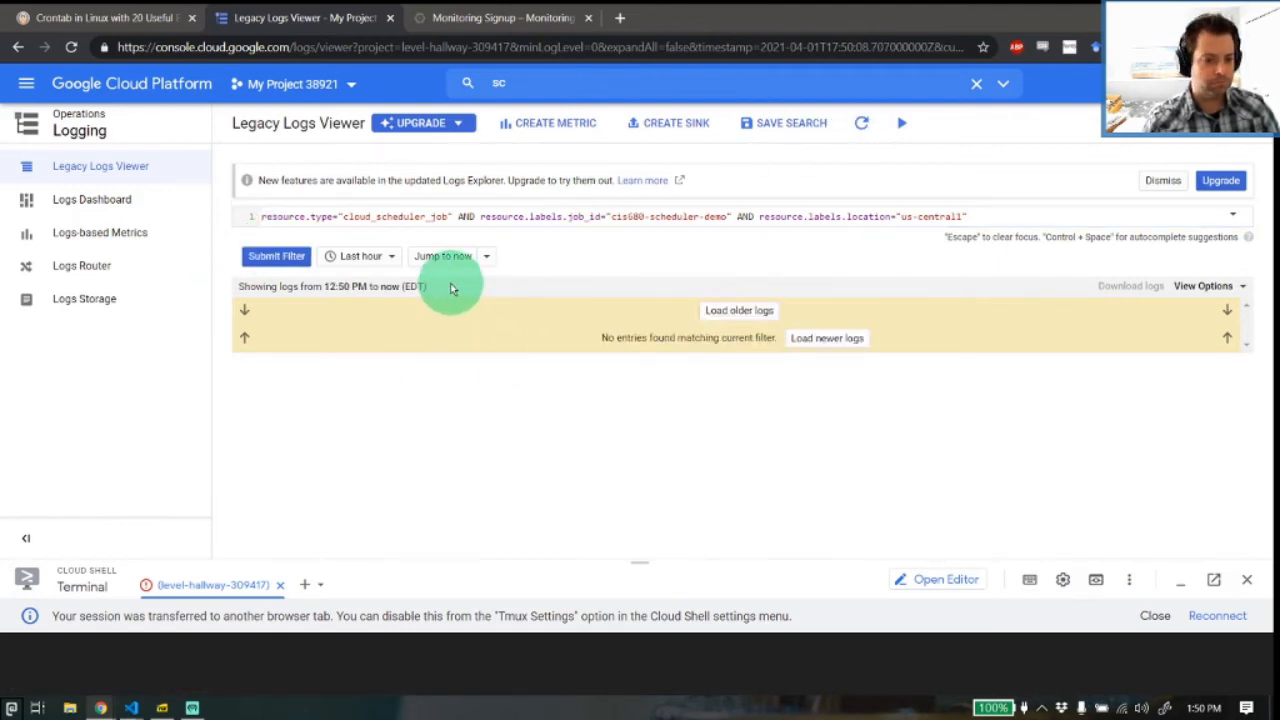
# Look through Logs-based Metrics and the Logs Dashboard, and go back to the Legacy Logs Viewer.
pyautogui.click(130, 232)
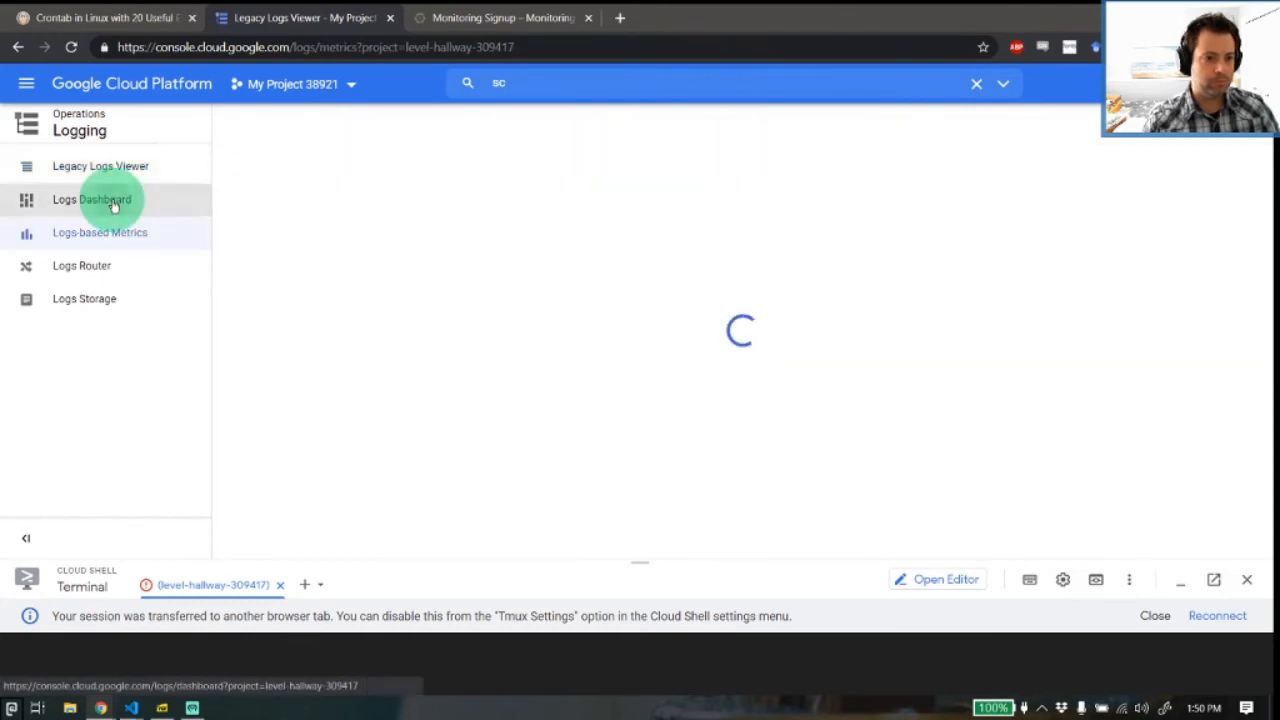
pyautogui.click(113, 202)
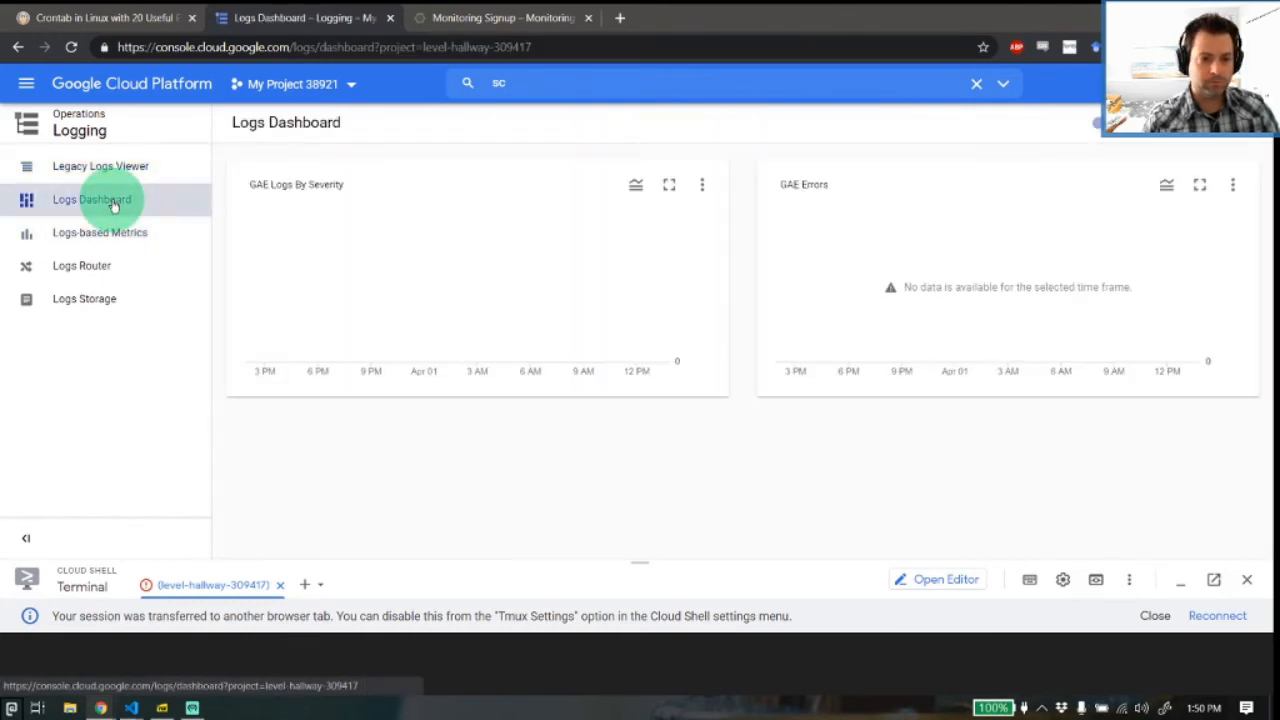
pyautogui.click(106, 168)
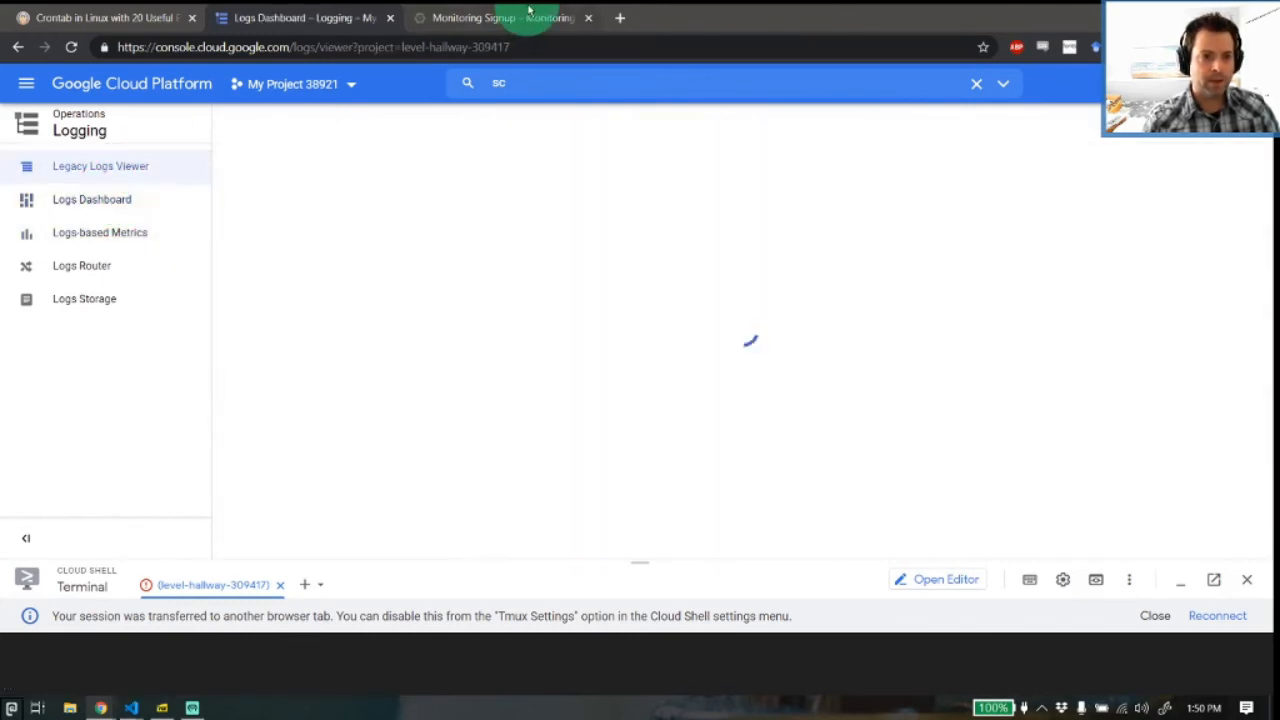
# Return to the Monitoring tab, enlarge its Cloud Shell terminal, and run gcloud pubsub subscriptions pull cron-sub.
pyautogui.click(528, 14)
pyautogui.click(285, 14)
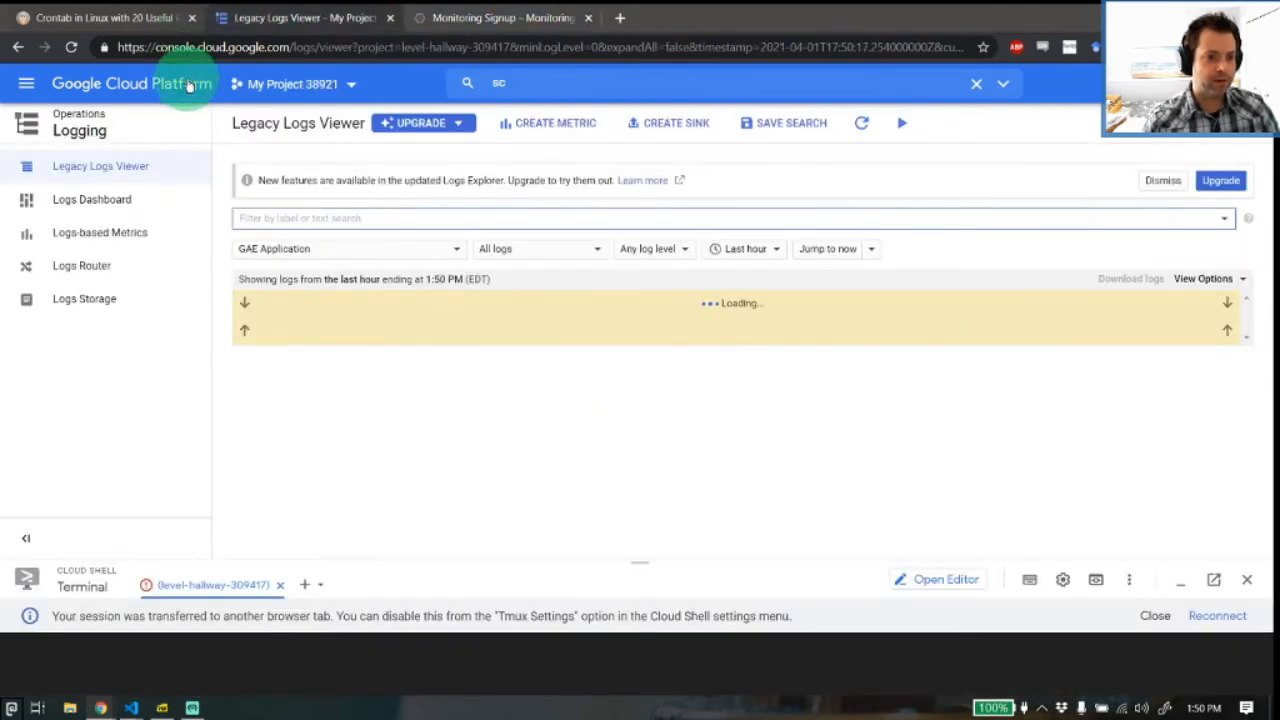
pyautogui.click(440, 18)
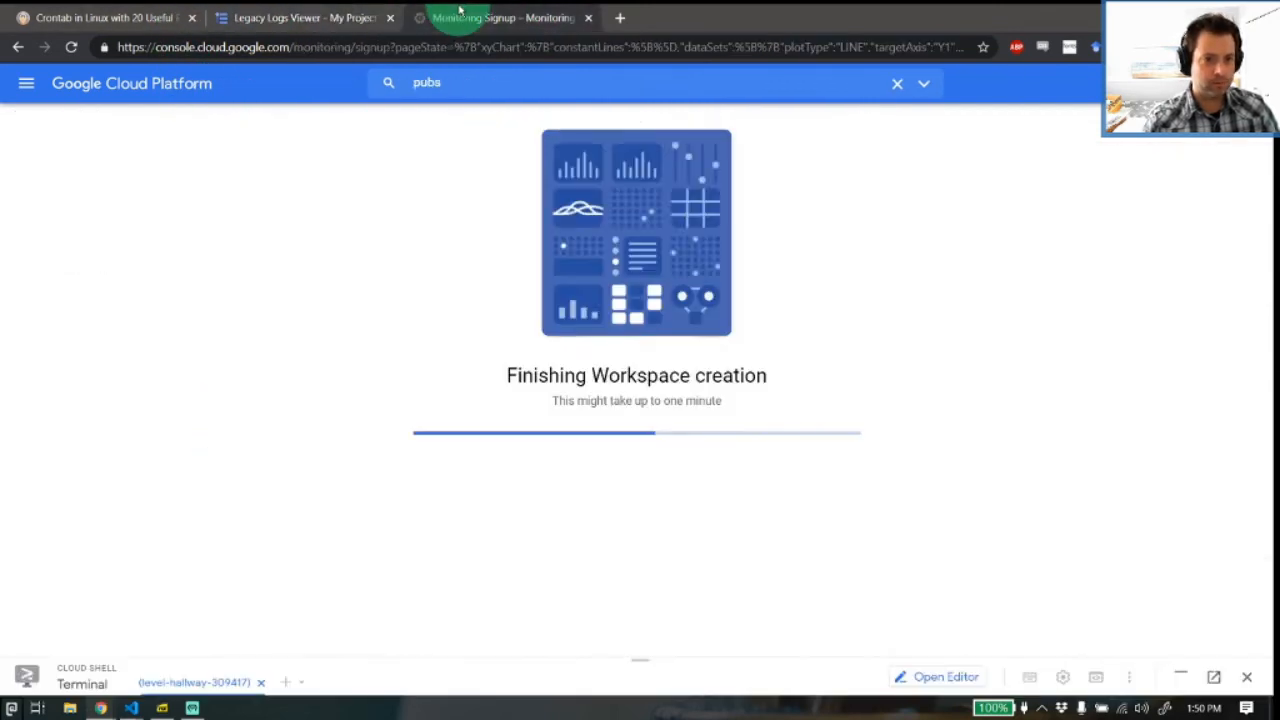
pyautogui.moveTo(300, 657); pyautogui.dragTo(398, 271)
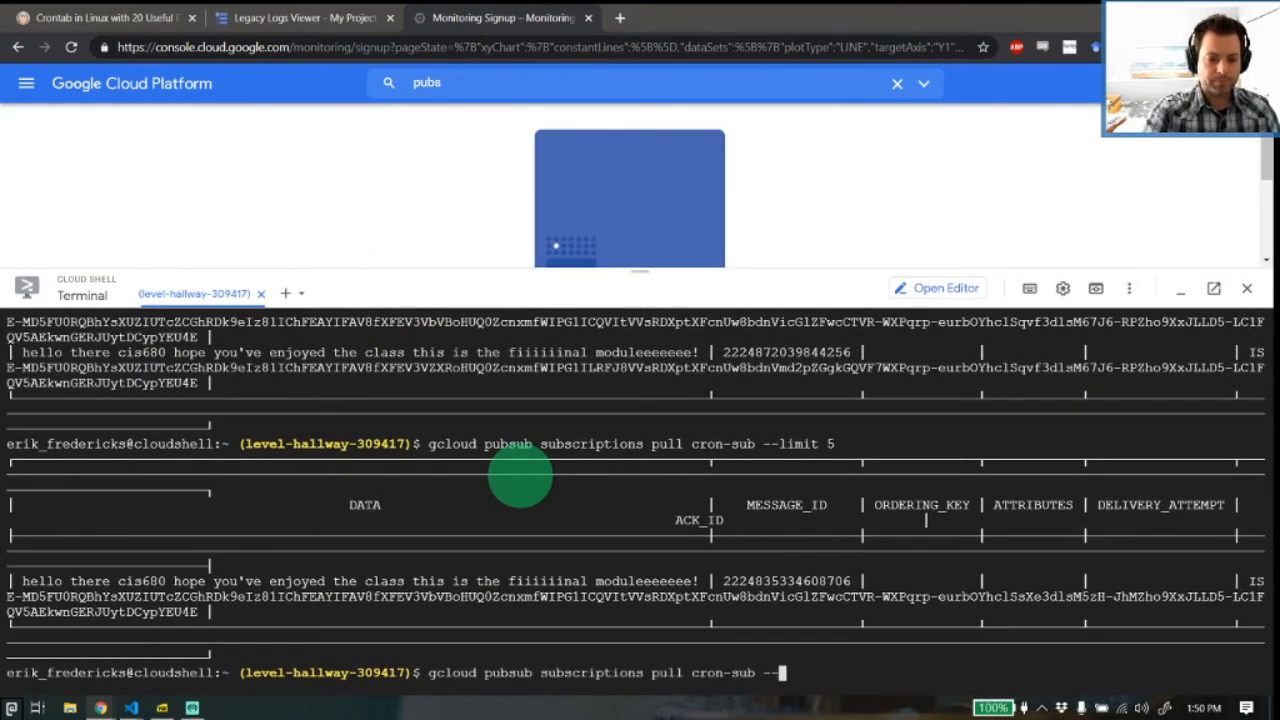
pyautogui.press('Return')
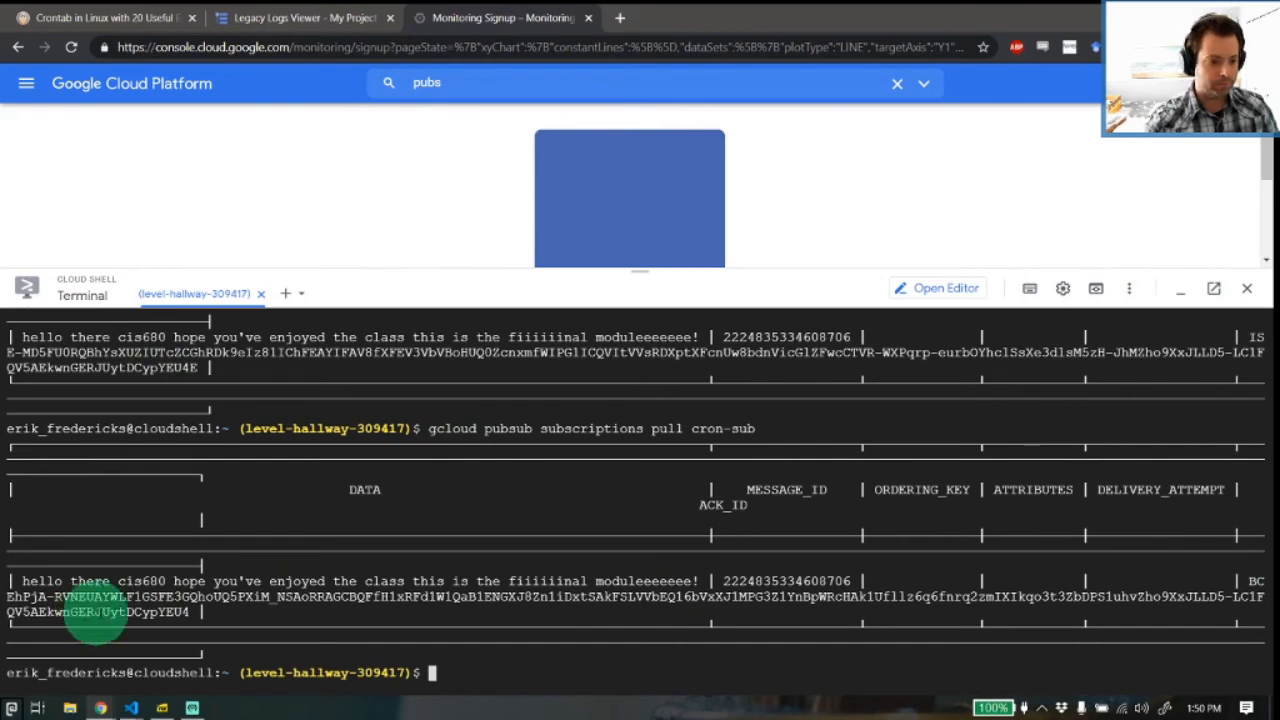
# Check the Legacy Logs Viewer, then shrink Cloud Shell and inspect cron-topic's publish requests chart in Metrics explorer.
pyautogui.click(338, 10)
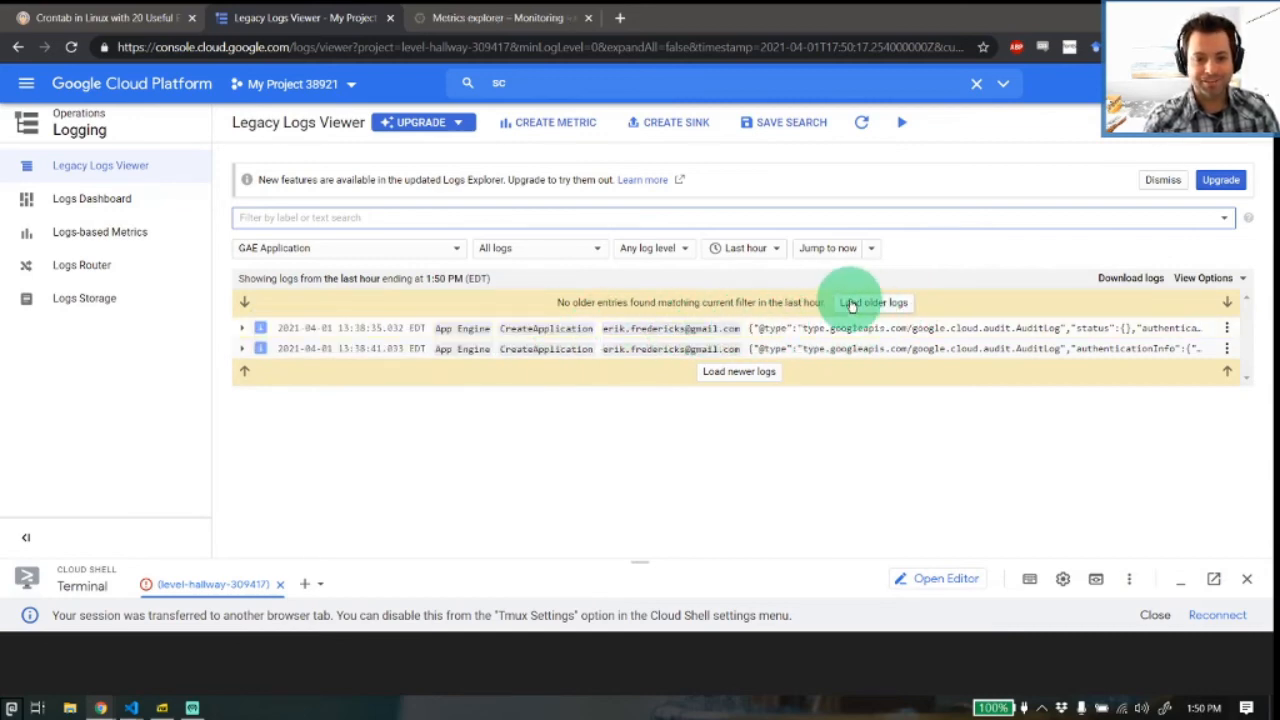
pyautogui.click(430, 14)
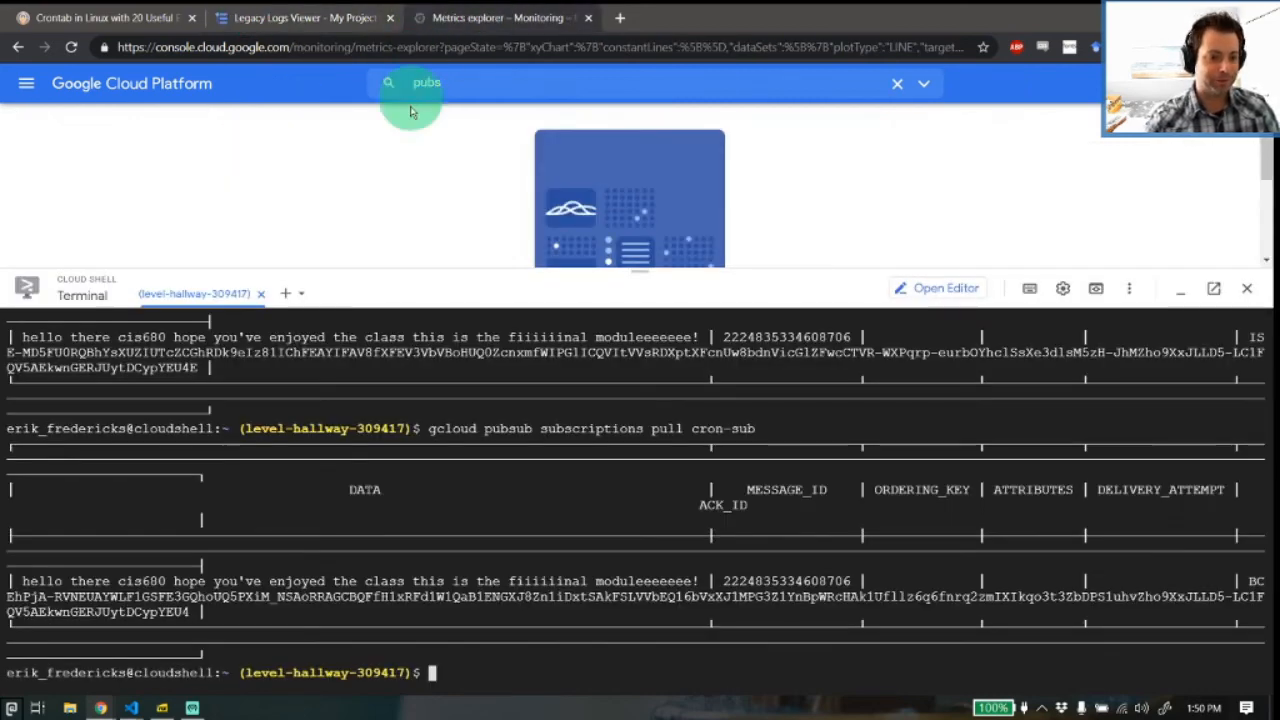
pyautogui.moveTo(585, 272); pyautogui.dragTo(582, 706)
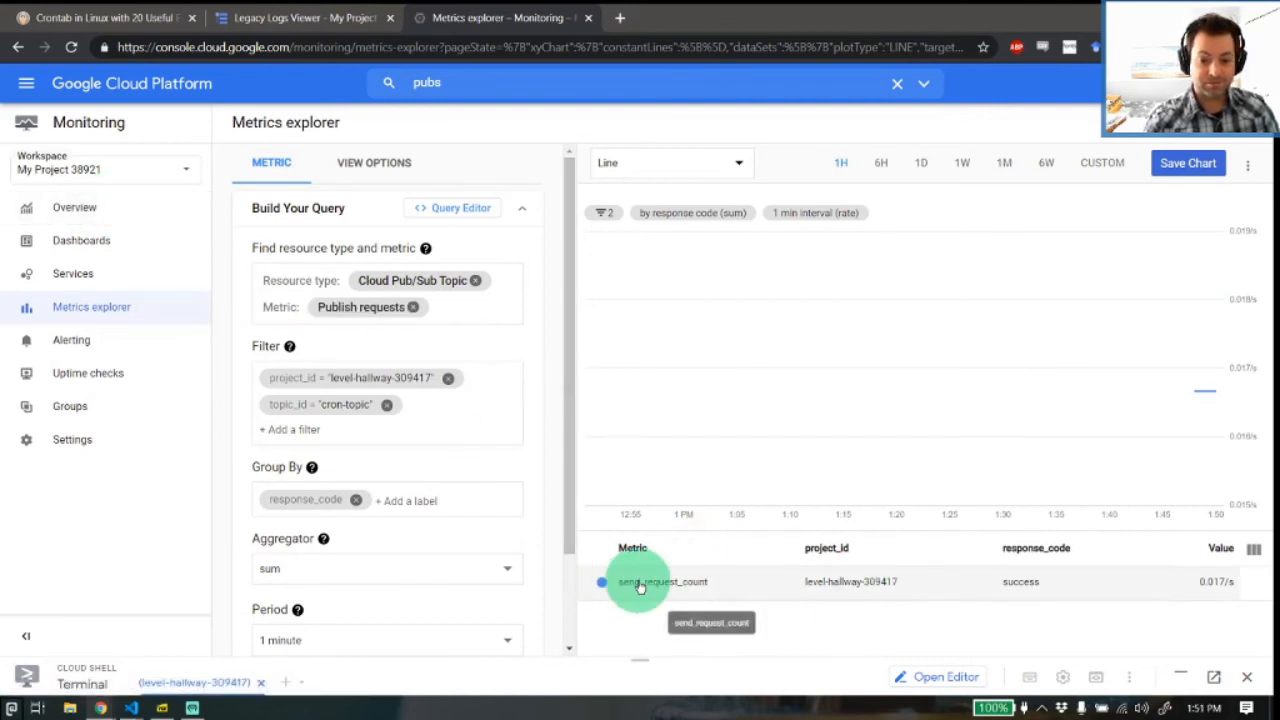
pyautogui.moveTo(1200, 391)
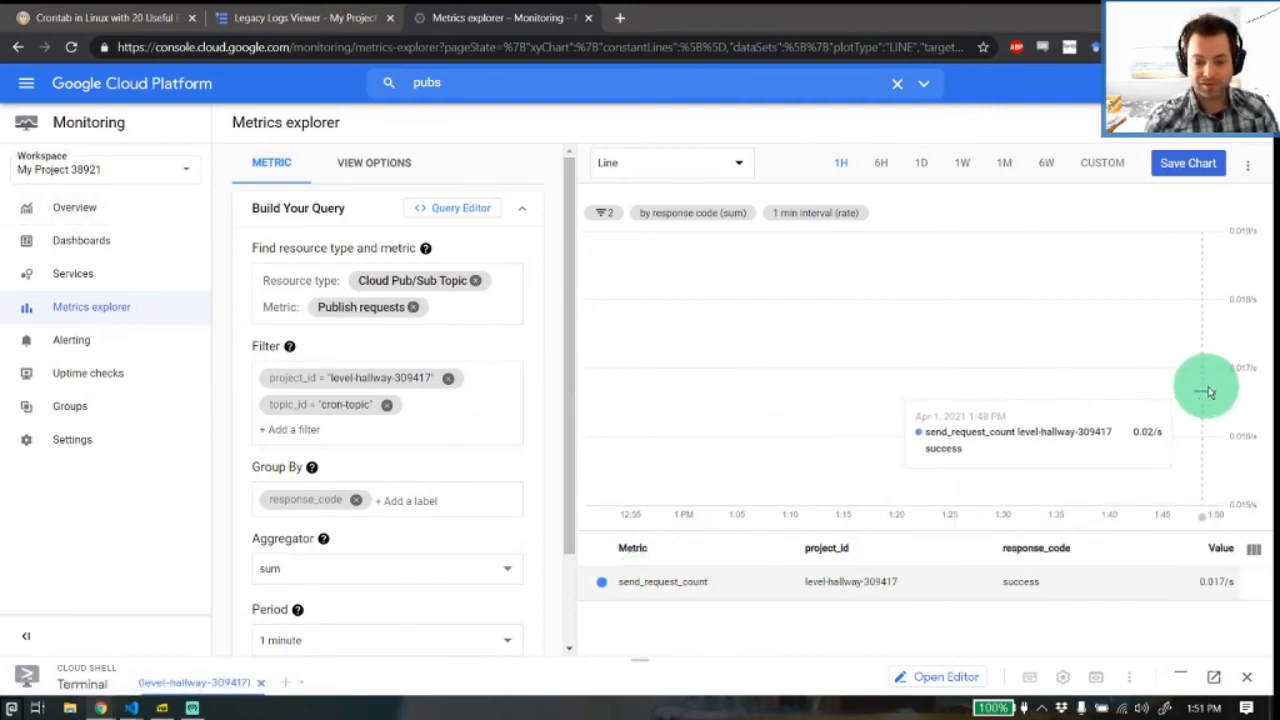
# Open the Monitoring Overview and look through its Cloud Pub/Sub subscription and topic charts.
pyautogui.click(148, 205)
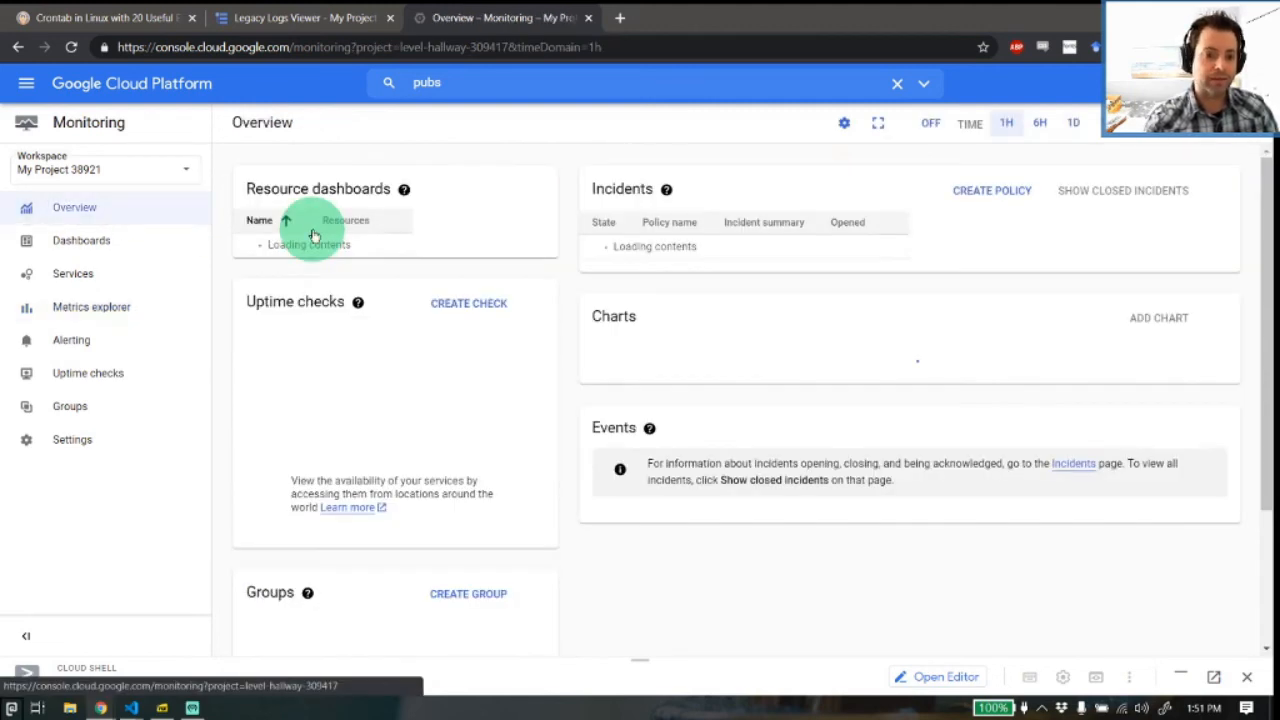
pyautogui.scroll(-3, 719, 454)
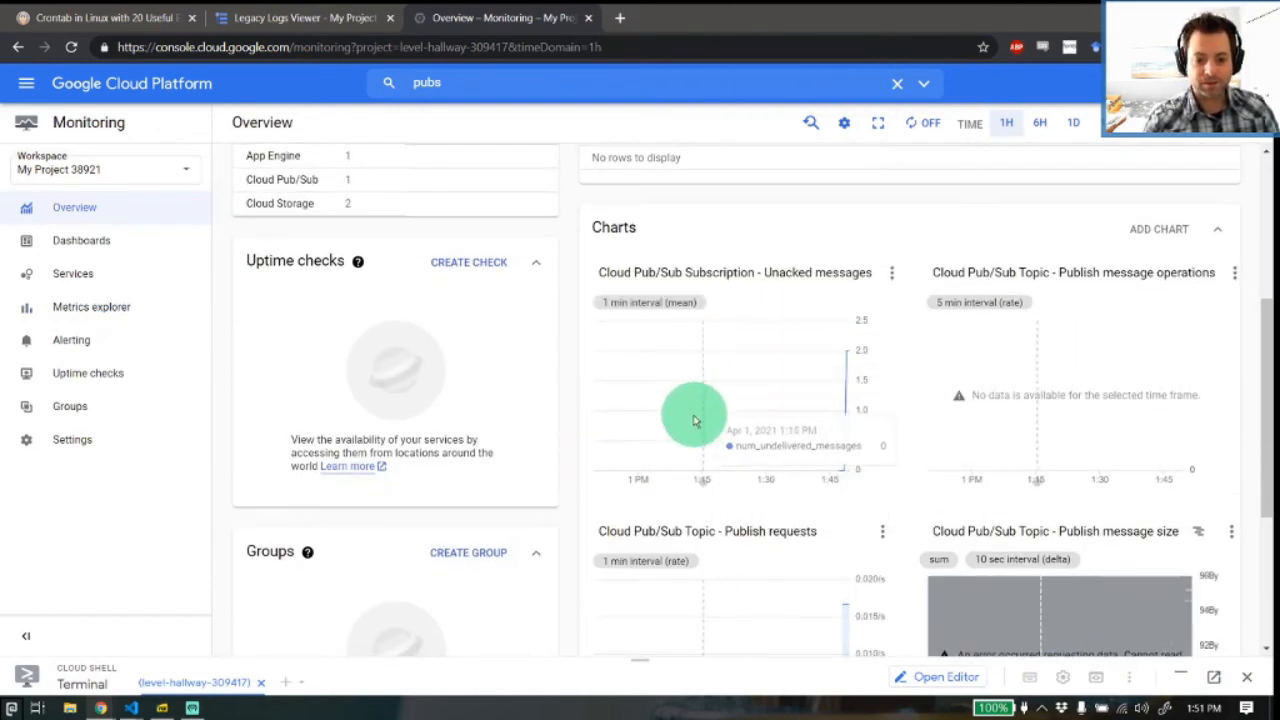
pyautogui.scroll(-3, 837, 429)
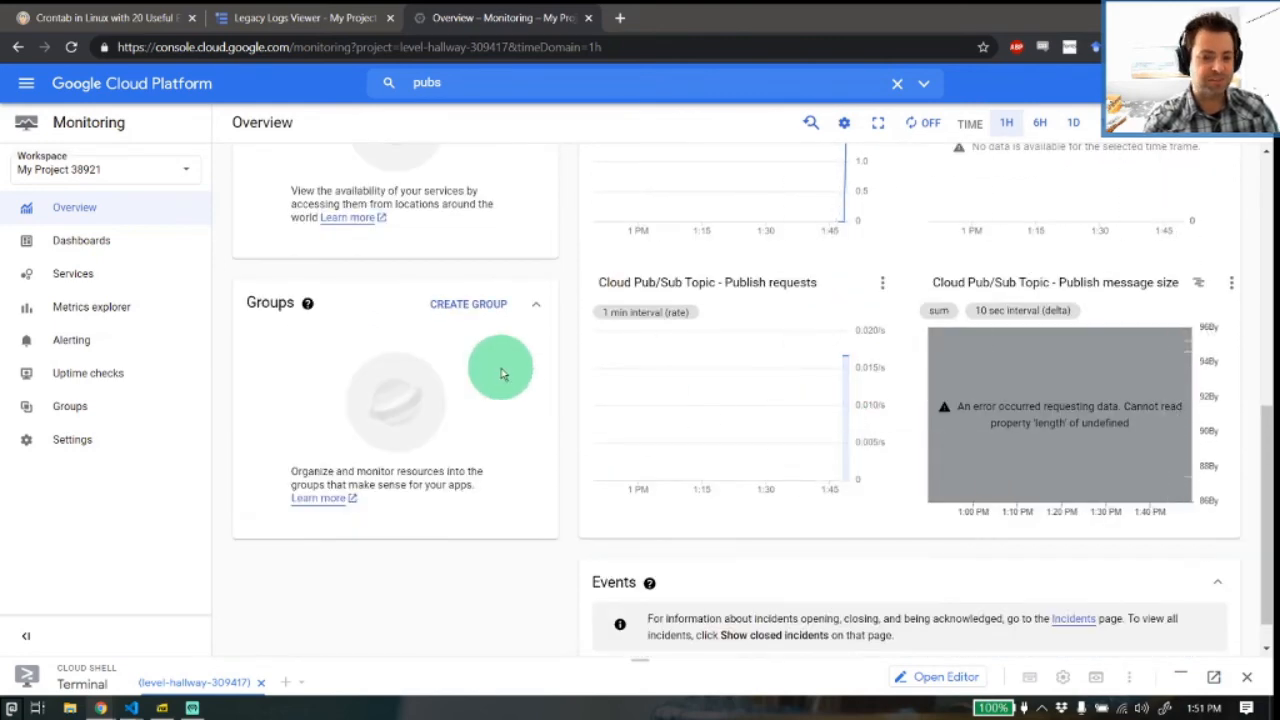
# Close Cloud Shell in the Legacy Logs Viewer tab, search the console for "schedul", and open Cloud Scheduler.
pyautogui.click(347, 12)
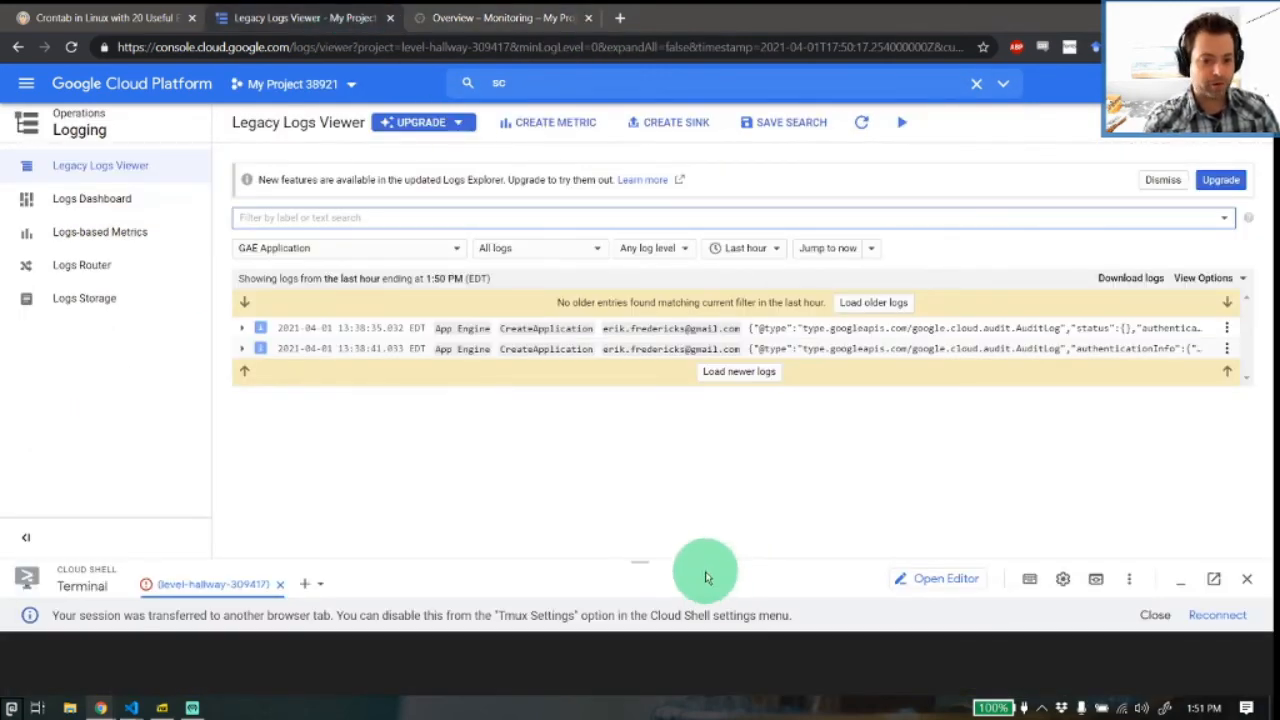
pyautogui.moveTo(697, 557); pyautogui.dragTo(741, 362)
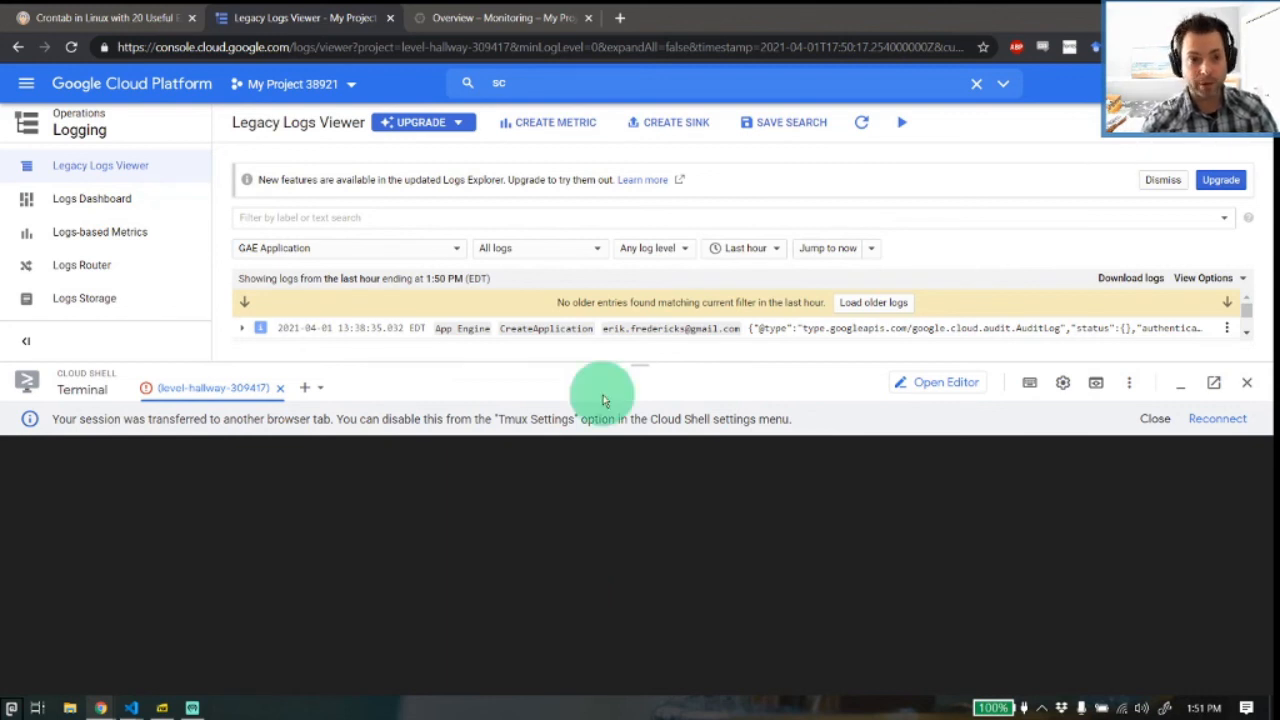
pyautogui.click(541, 90)
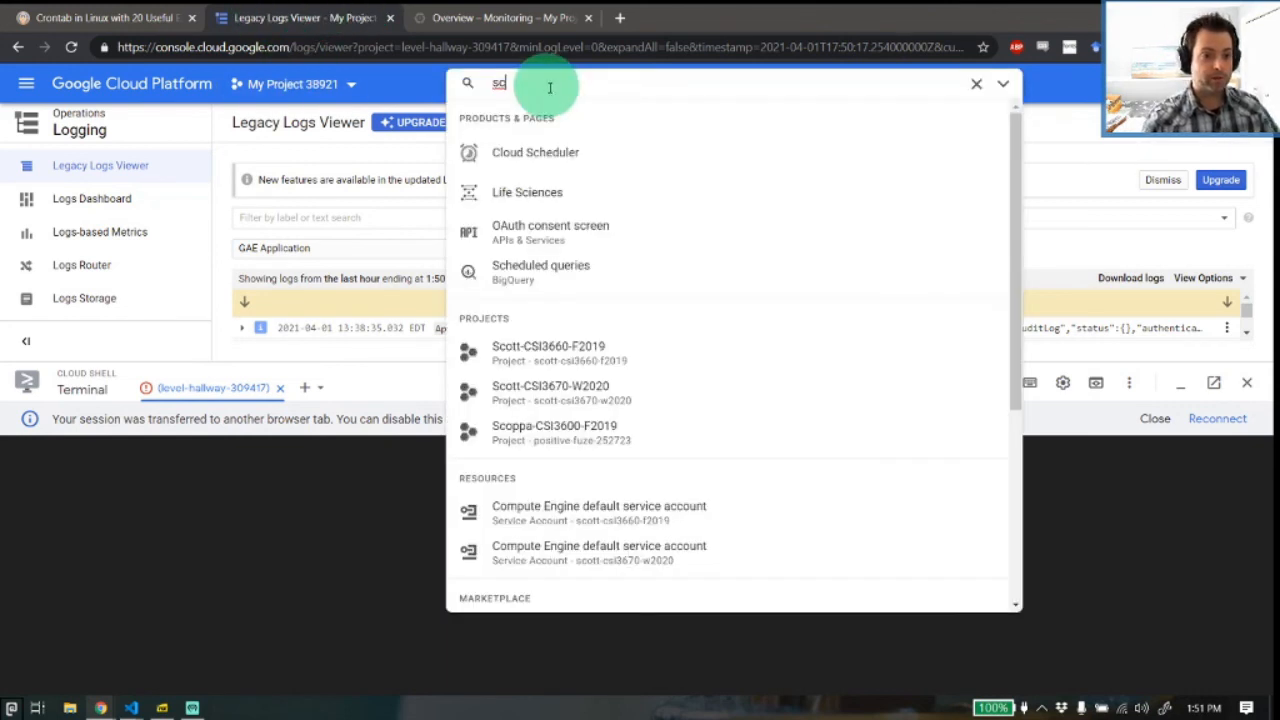
pyautogui.click(1244, 383)
pyautogui.click(505, 83)
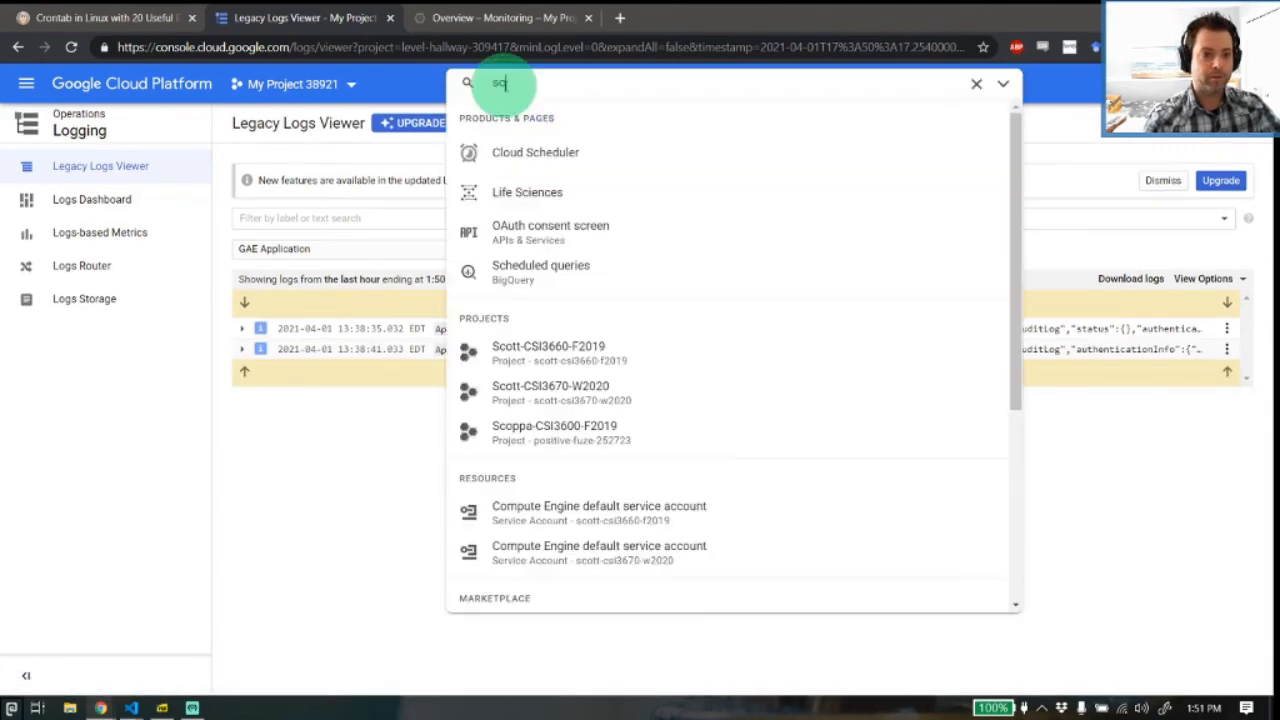
pyautogui.write('hedul')
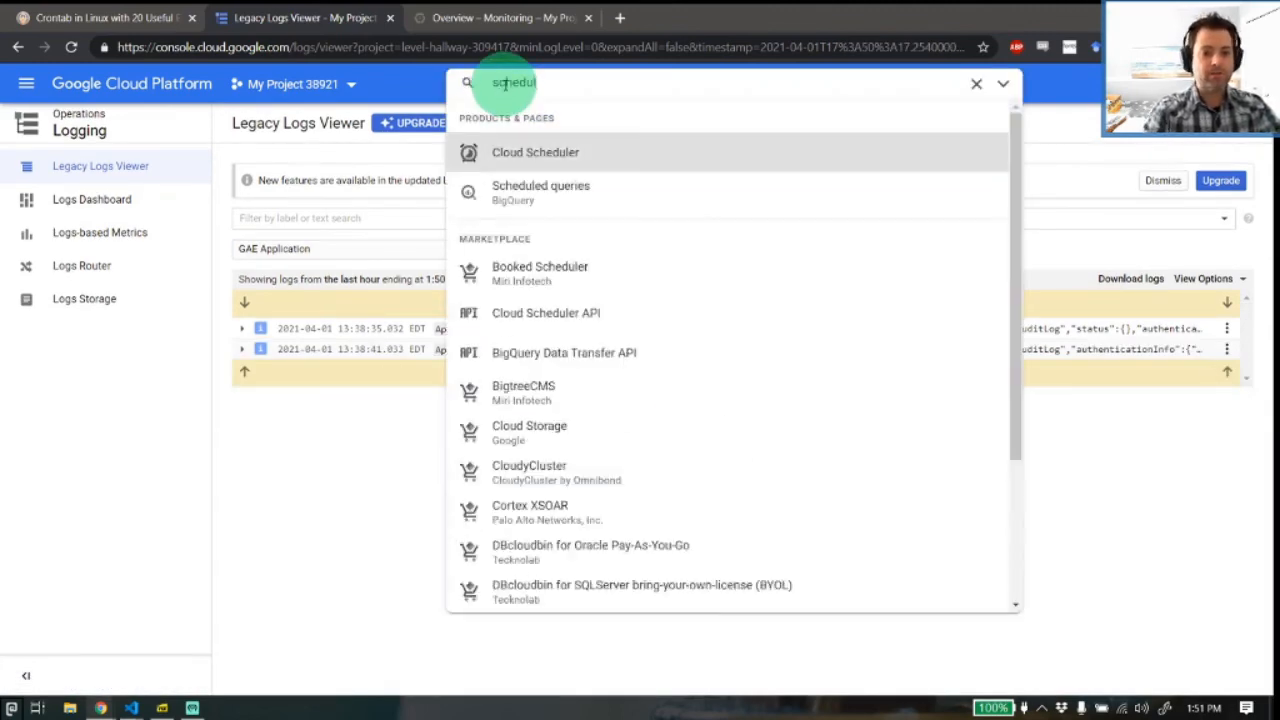
pyautogui.press('Return')
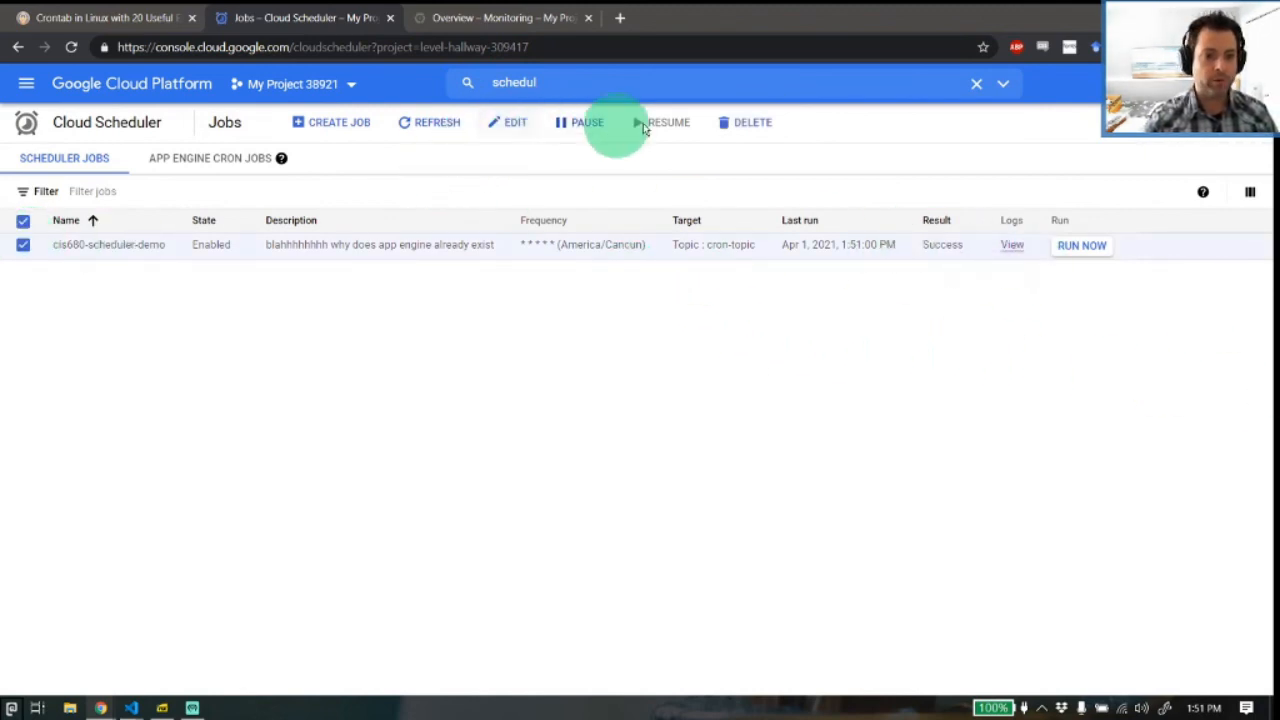
# Delete the cis680-scheduler-demo job and dismiss the deletion notice.
pyautogui.click(742, 122)
pyautogui.click(727, 430)
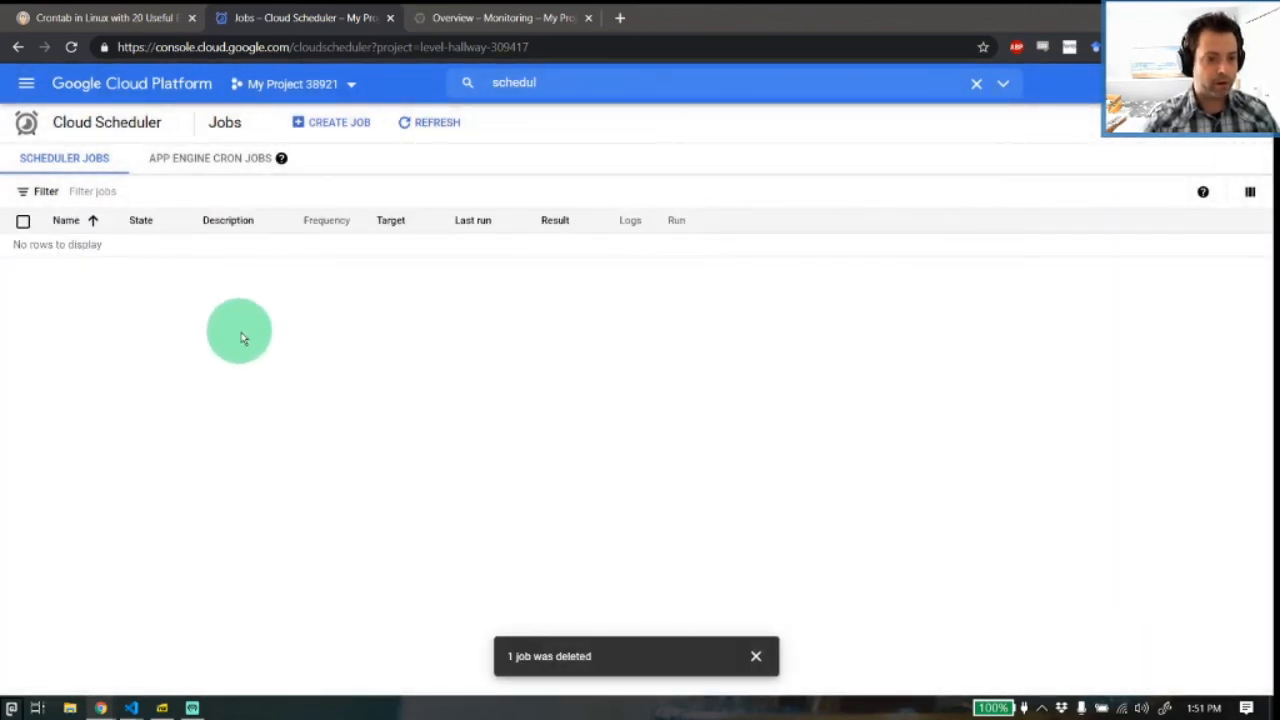
pyautogui.click(757, 657)
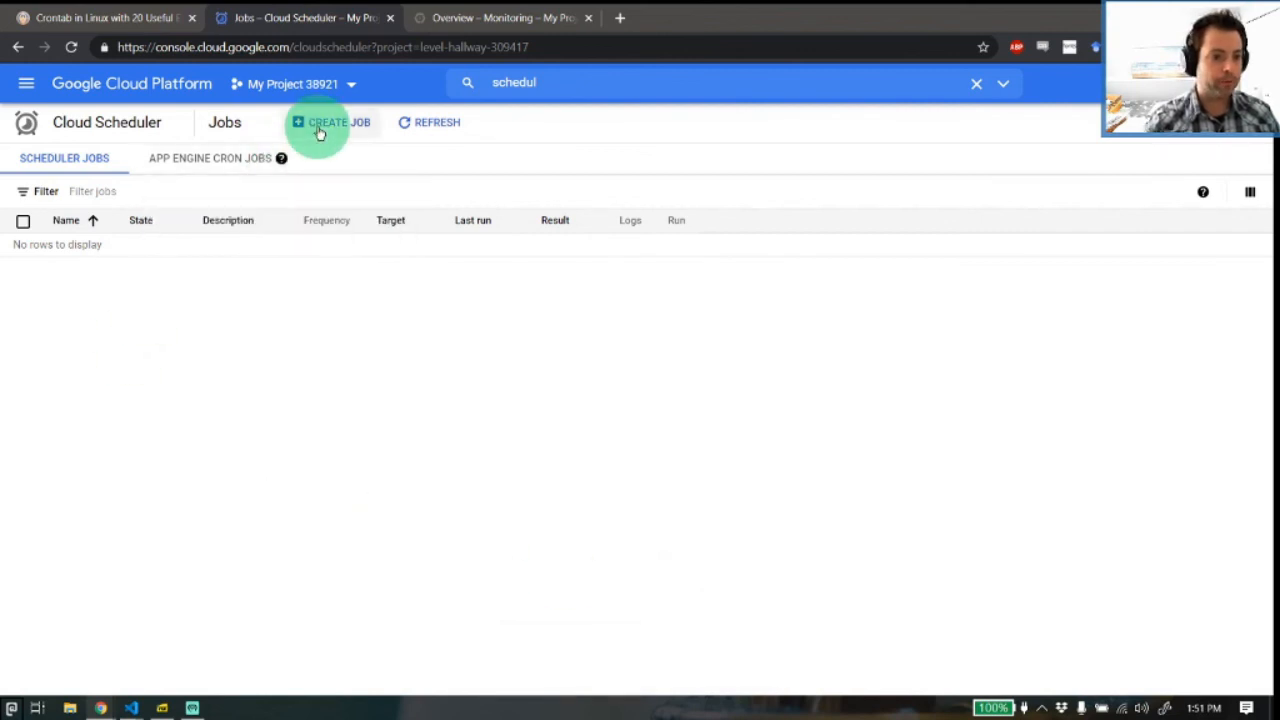
# Start creating a new Cloud Scheduler job and set its target type to HTTP to show the URL field.
pyautogui.click(330, 122)
pyautogui.click(170, 185)
pyautogui.click(109, 246)
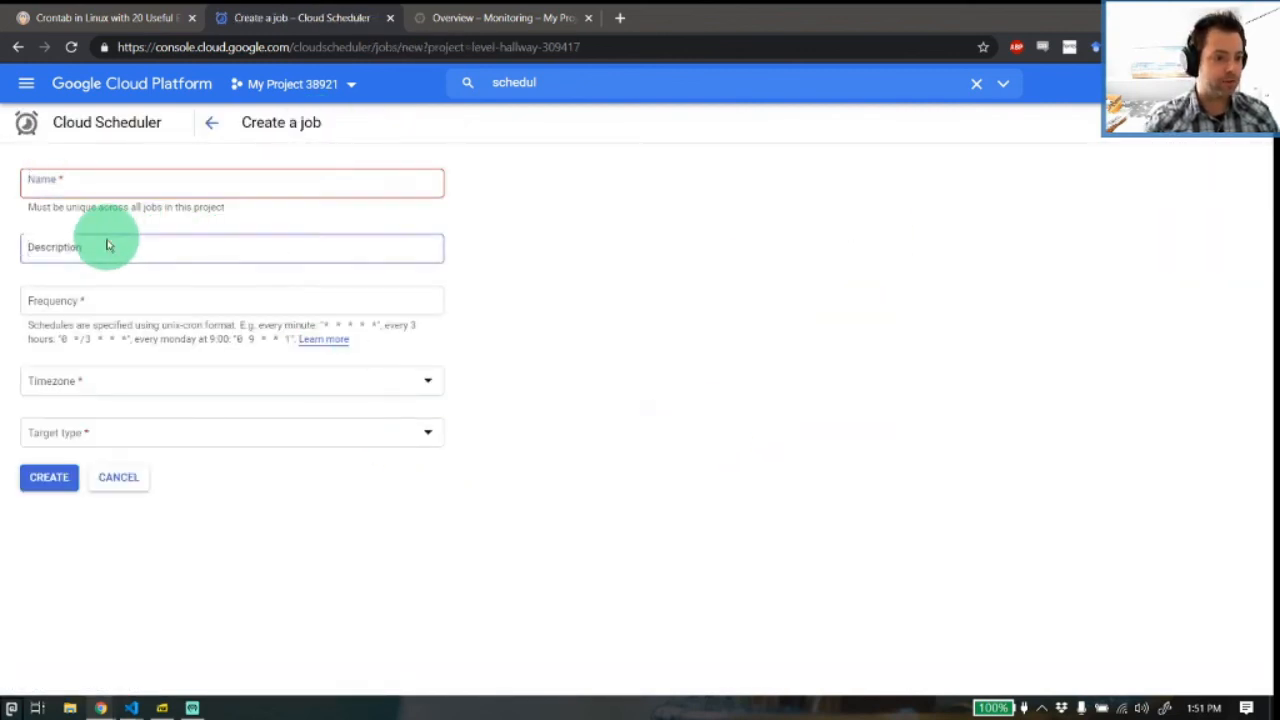
pyautogui.click(110, 306)
pyautogui.click(163, 432)
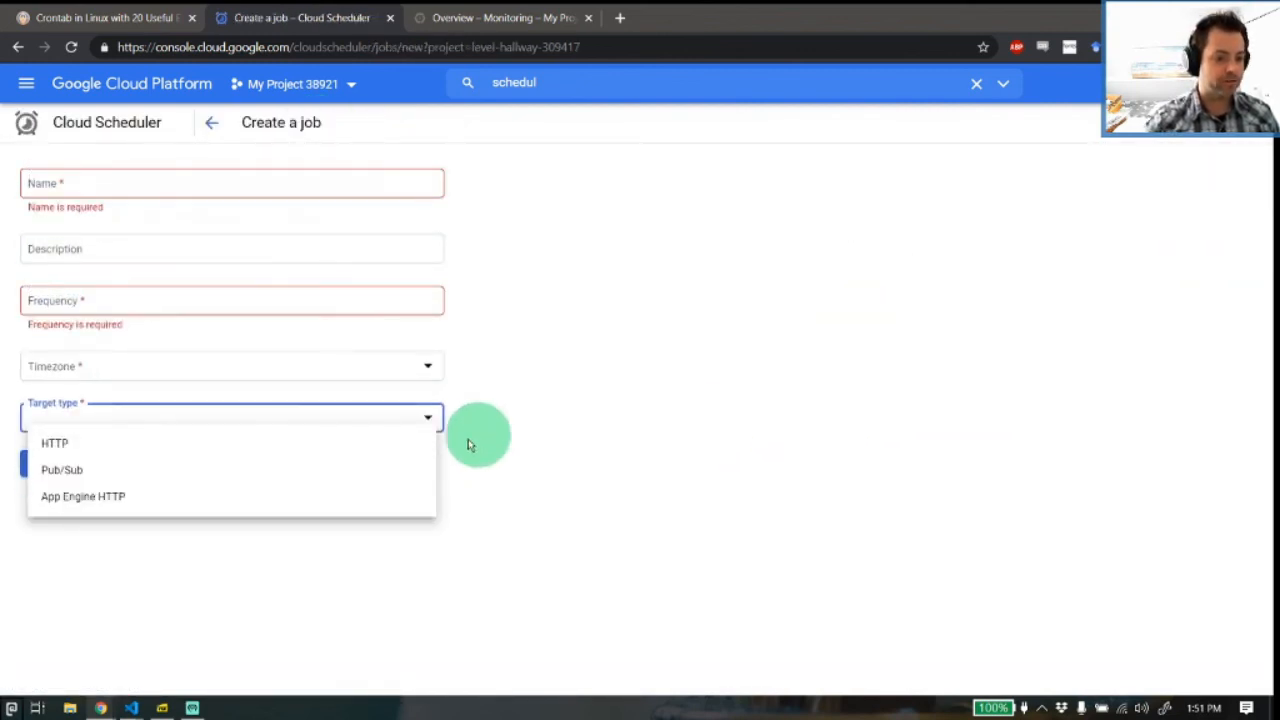
pyautogui.click(157, 452)
pyautogui.click(100, 476)
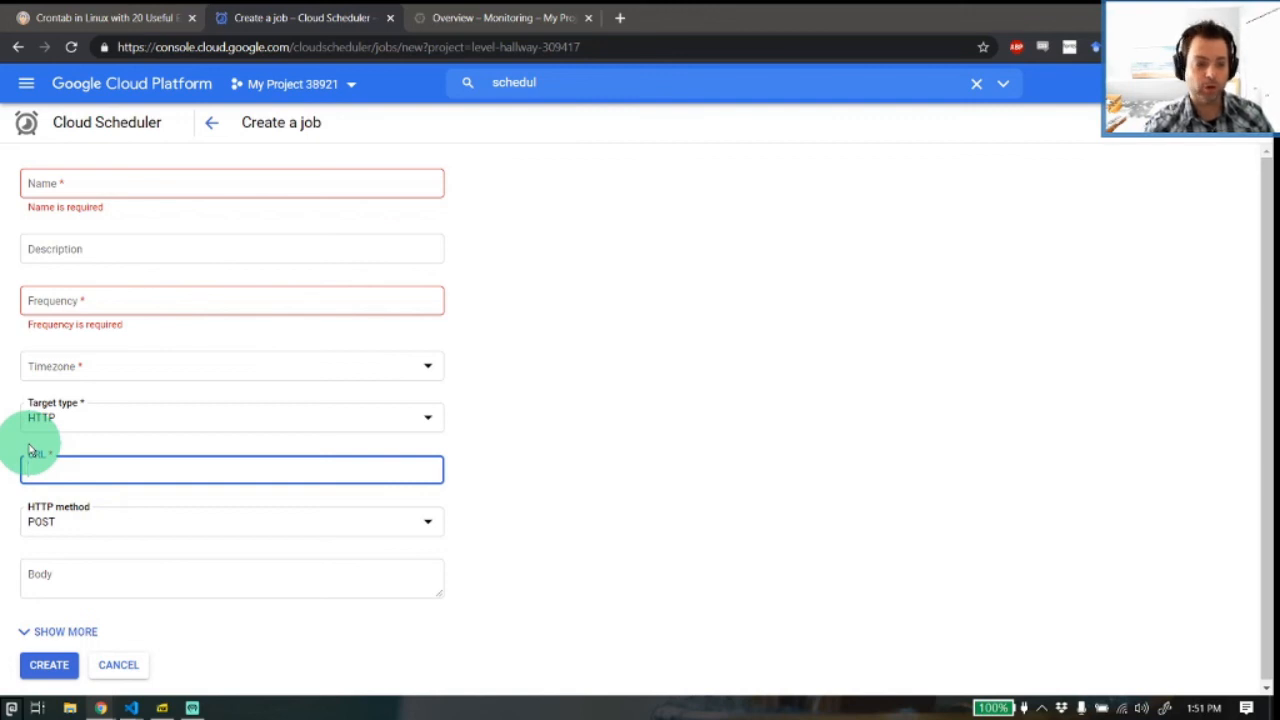
# Set the target type to App Engine HTTP to review its URL and service fields, and set it back to HTTP.
pyautogui.click(131, 418)
pyautogui.click(130, 481)
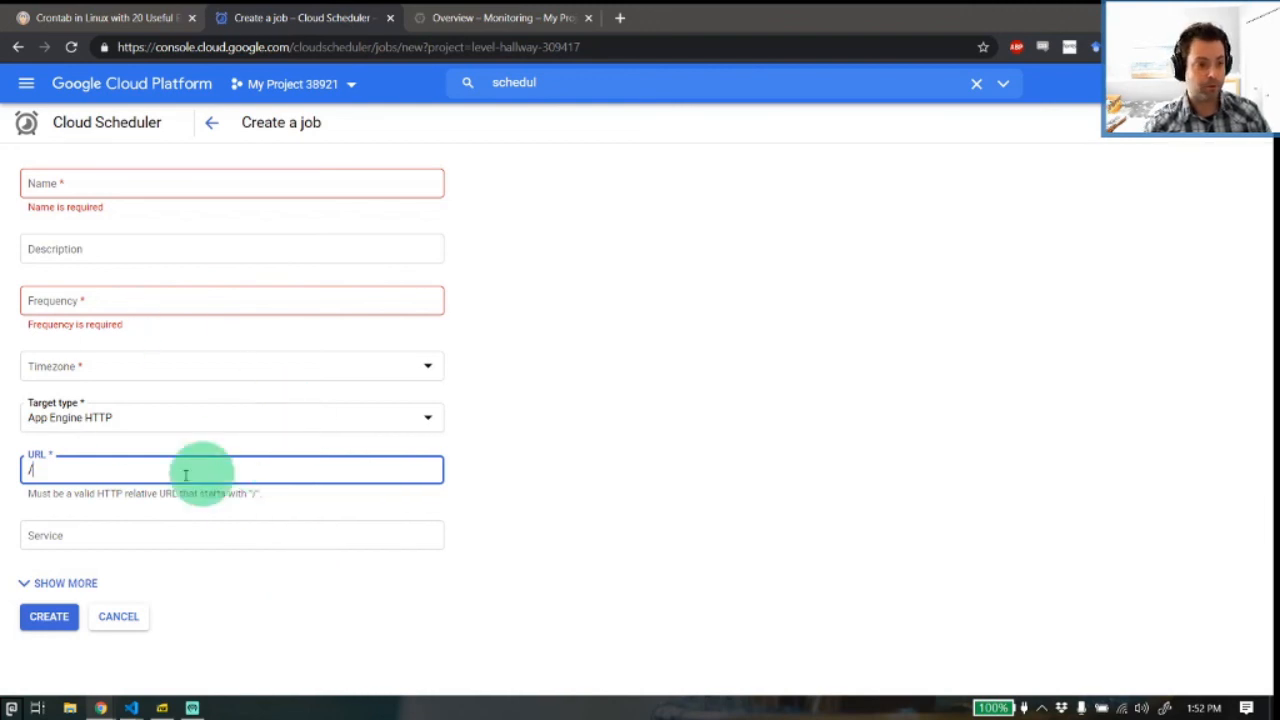
pyautogui.click(100, 428)
pyautogui.click(102, 432)
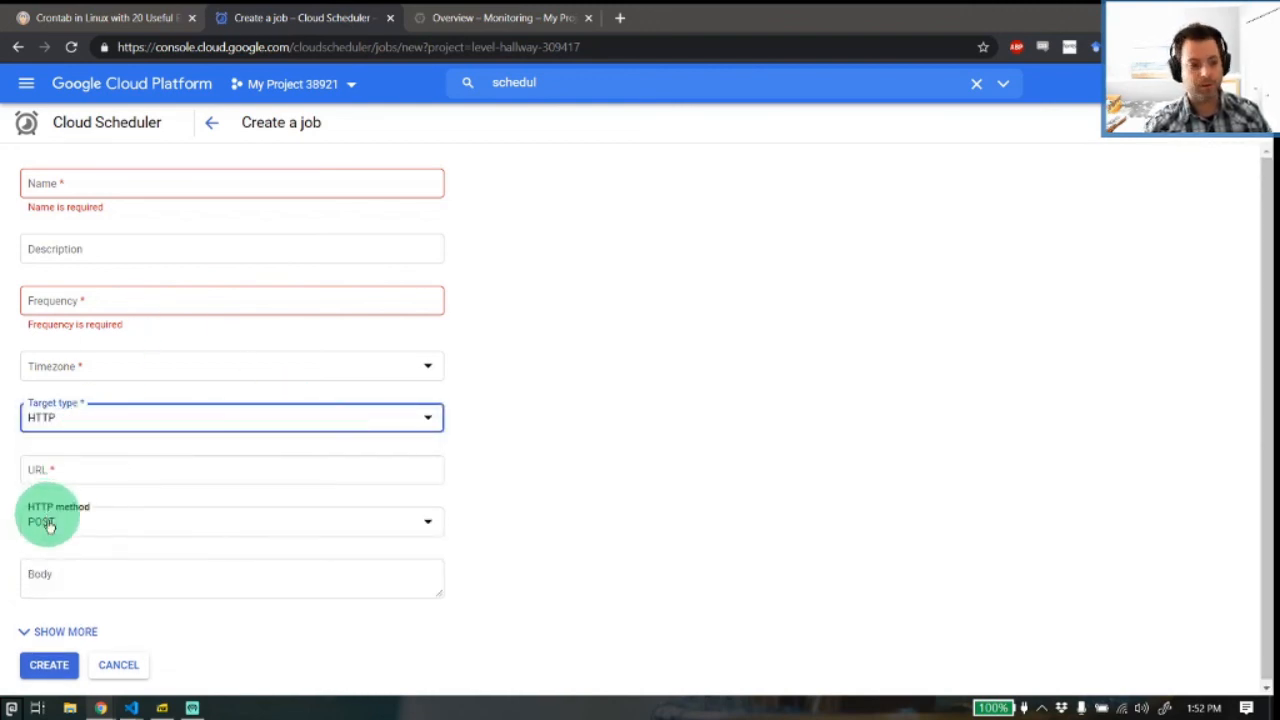
# Switch to Visual Studio Code.
pyautogui.click(131, 708)
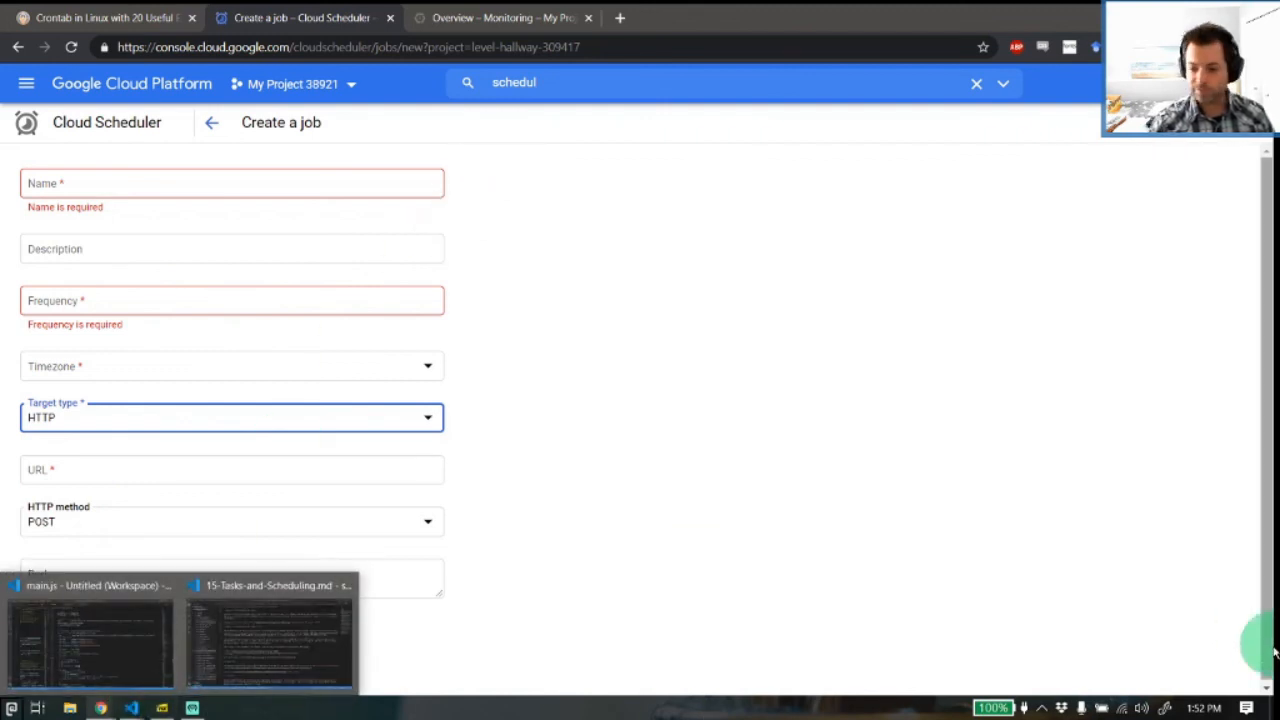